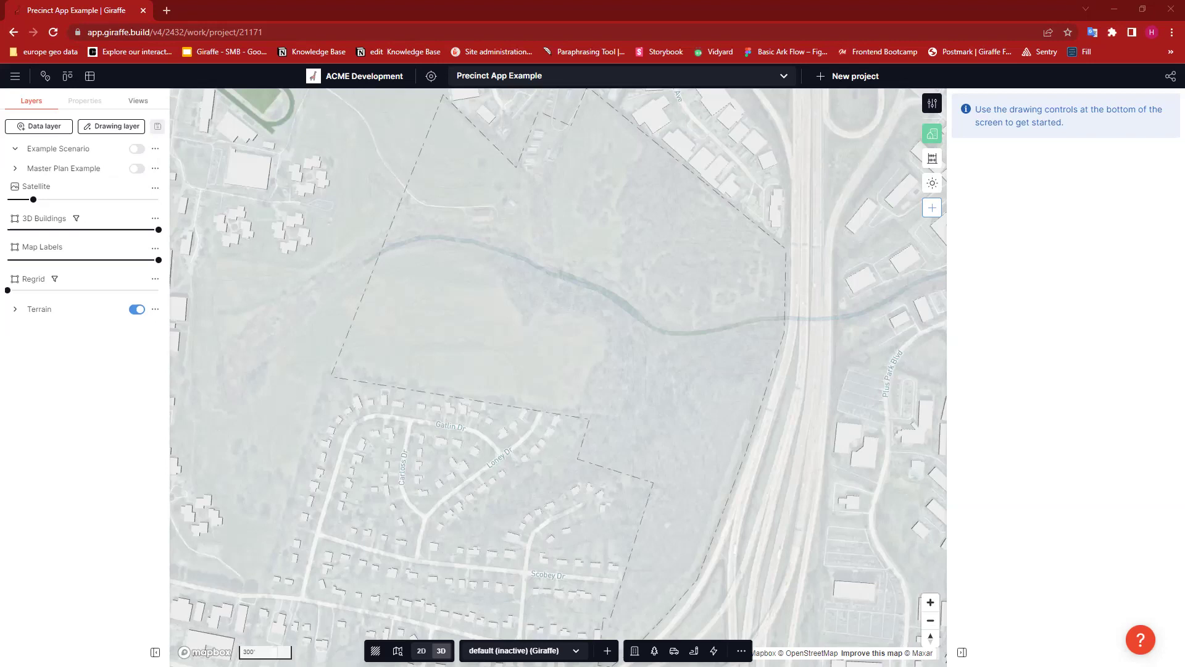
Turn on the Master Plan Example layer group and expand it to list its layers
click(137, 168)
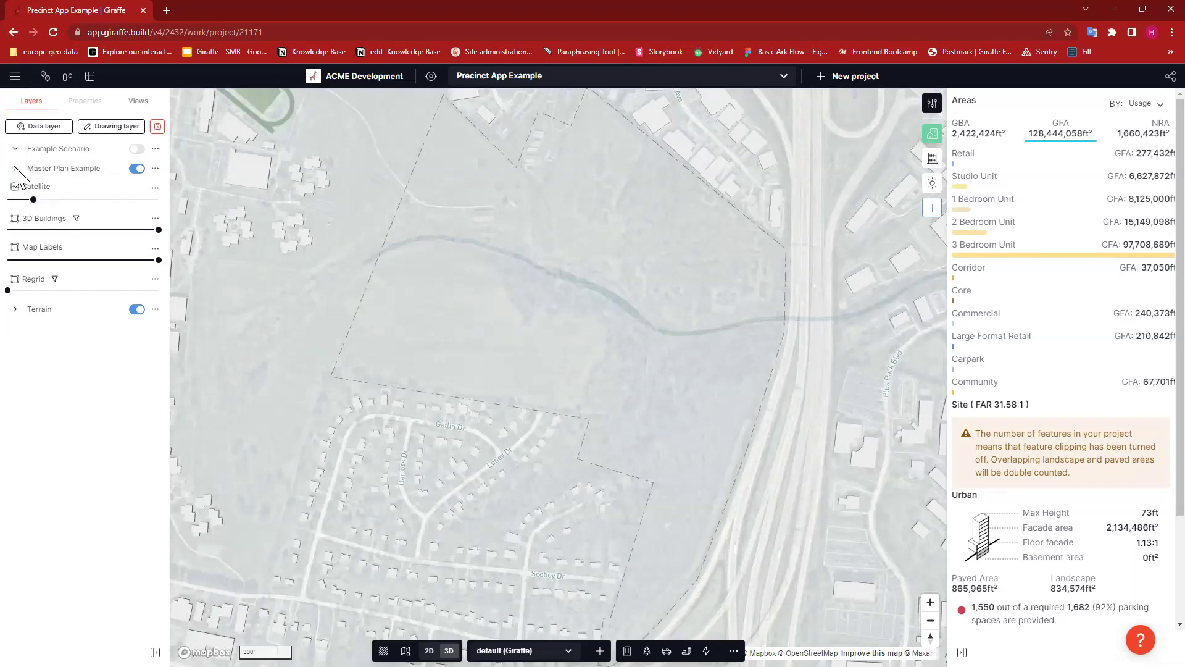
scroll(540, 314, up, 3)
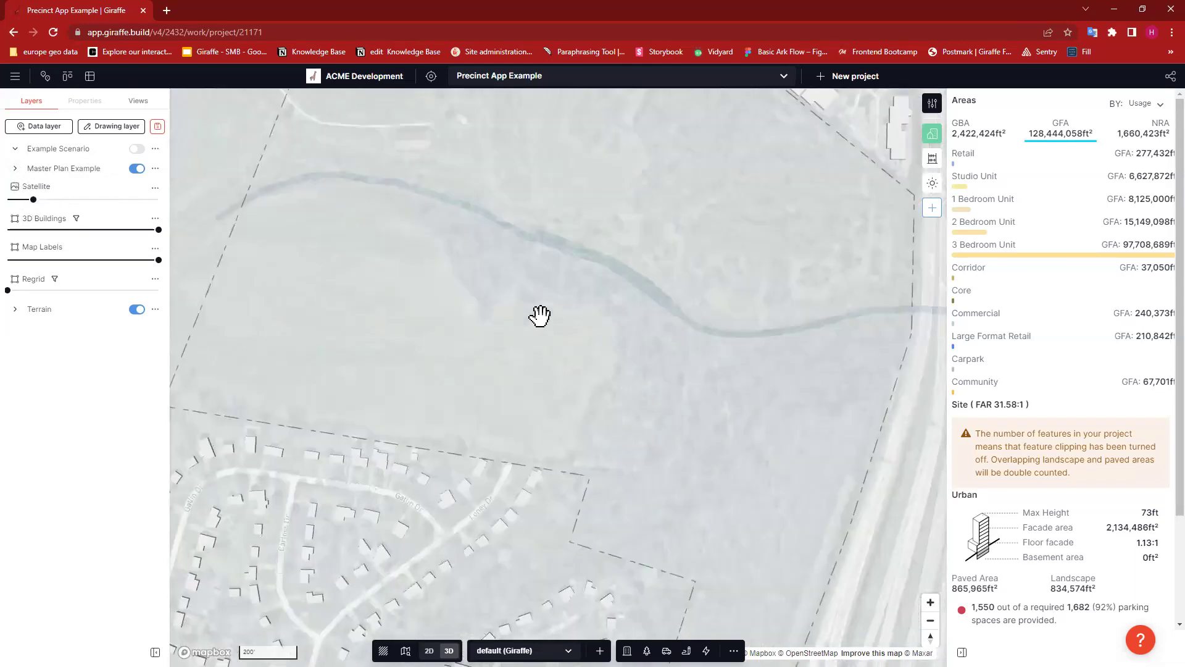
click(16, 169)
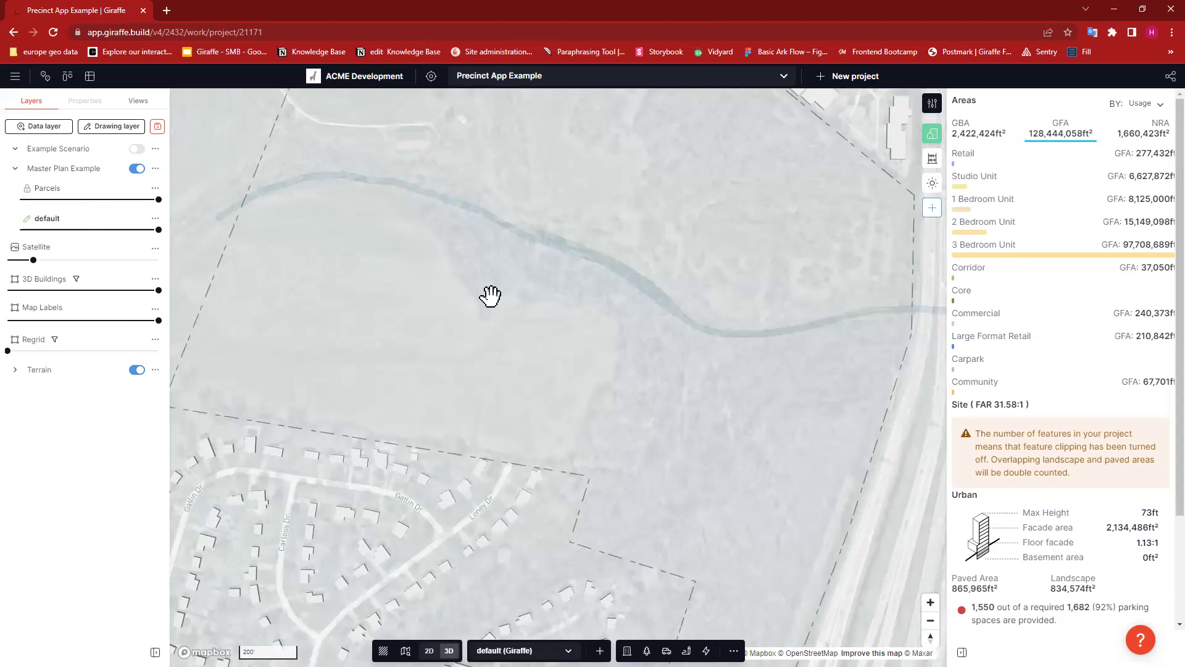
Examine the master plan's lots, buildings and ponds across the whole site, along with the area and usage summary
scroll(571, 280, down, 3)
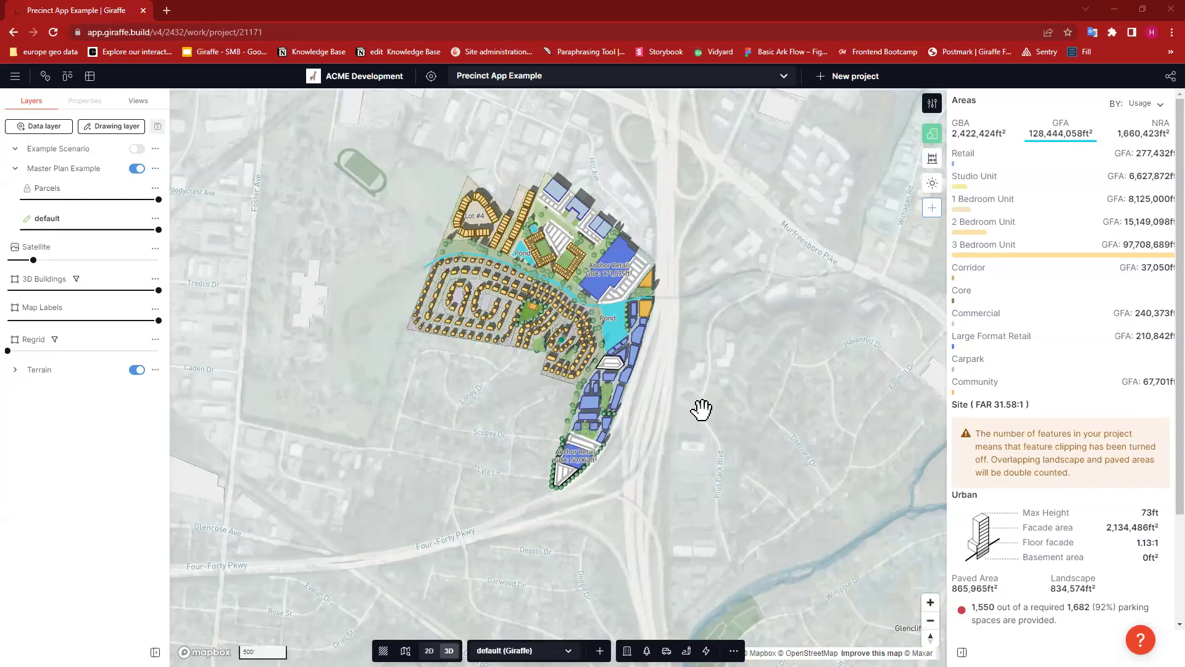
scroll(570, 317, up, 3)
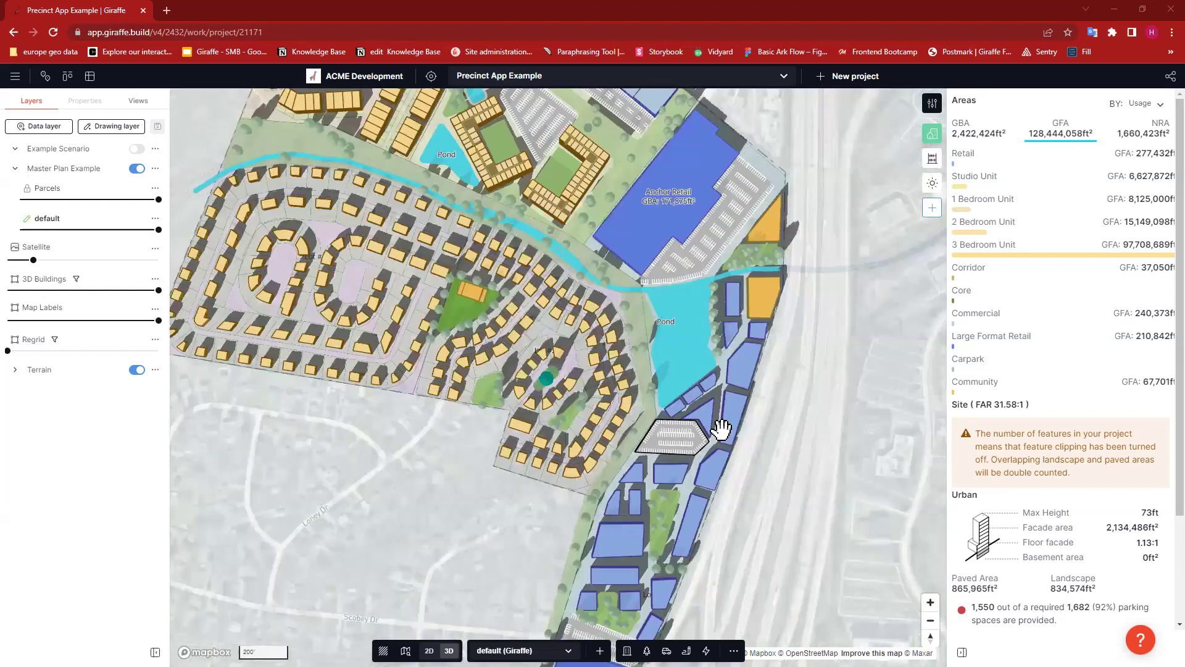
drag(842, 254, 854, 344)
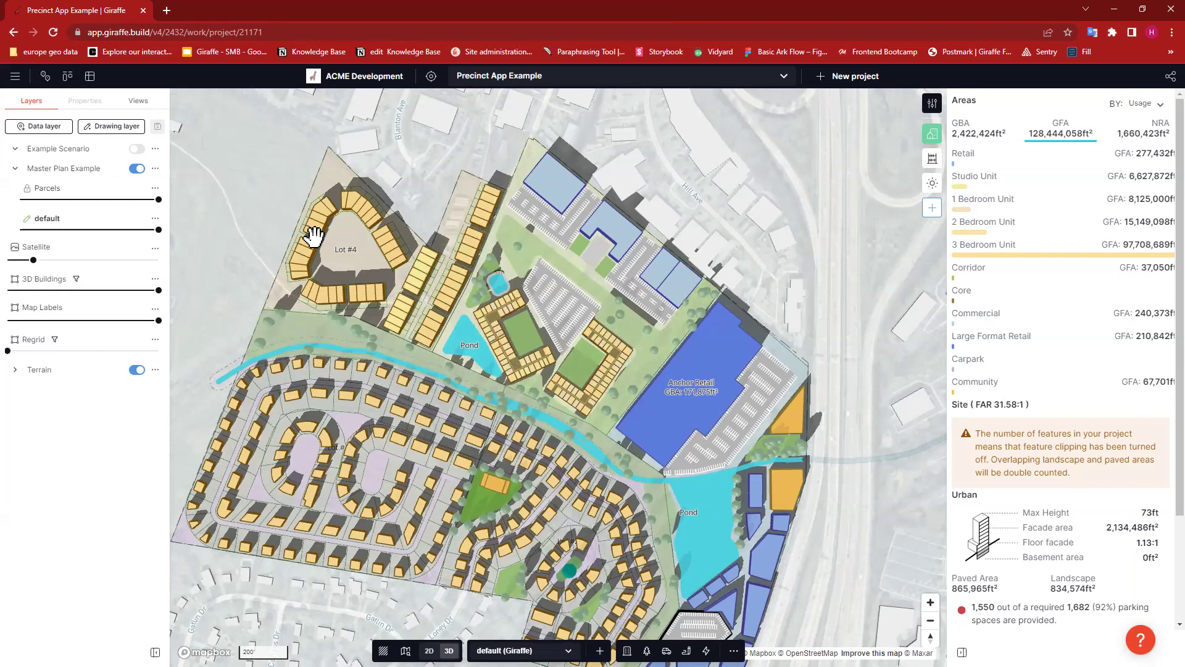
drag(388, 569, 391, 443)
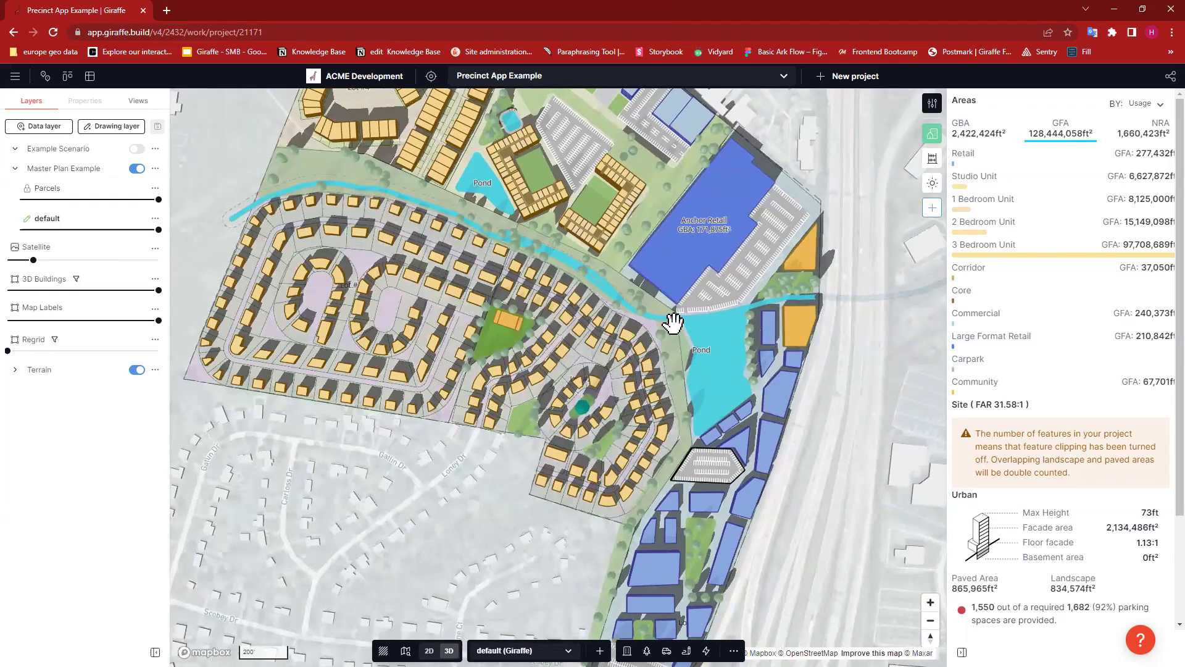
scroll(756, 377, down, 3)
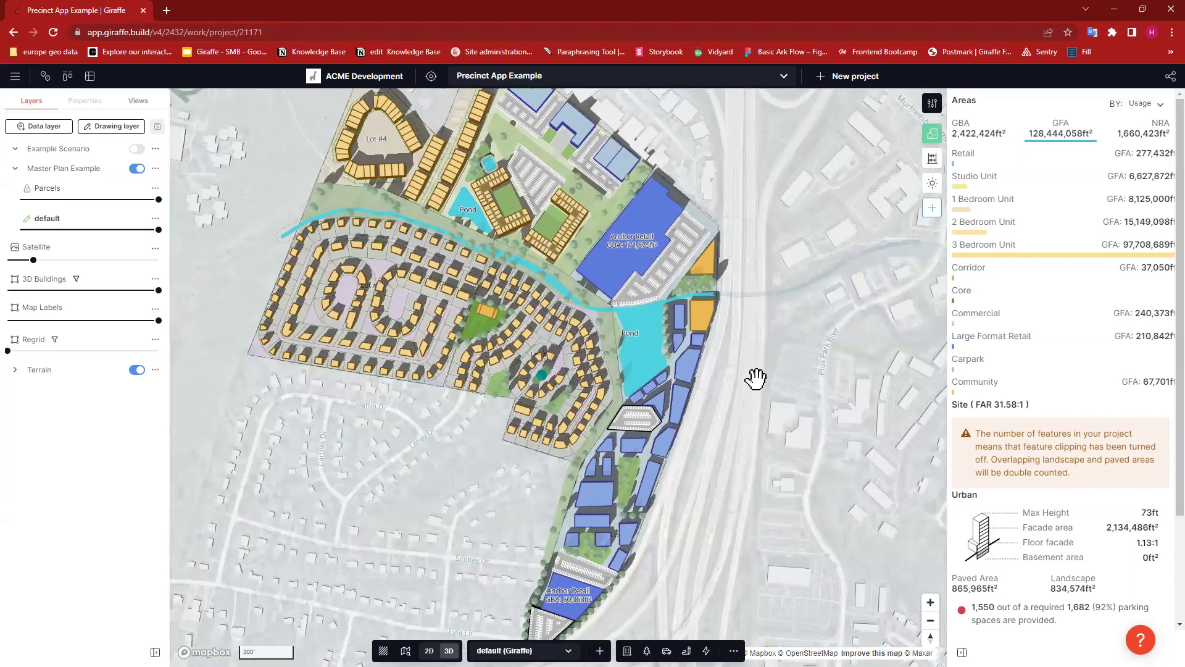
scroll(761, 388, down, 3)
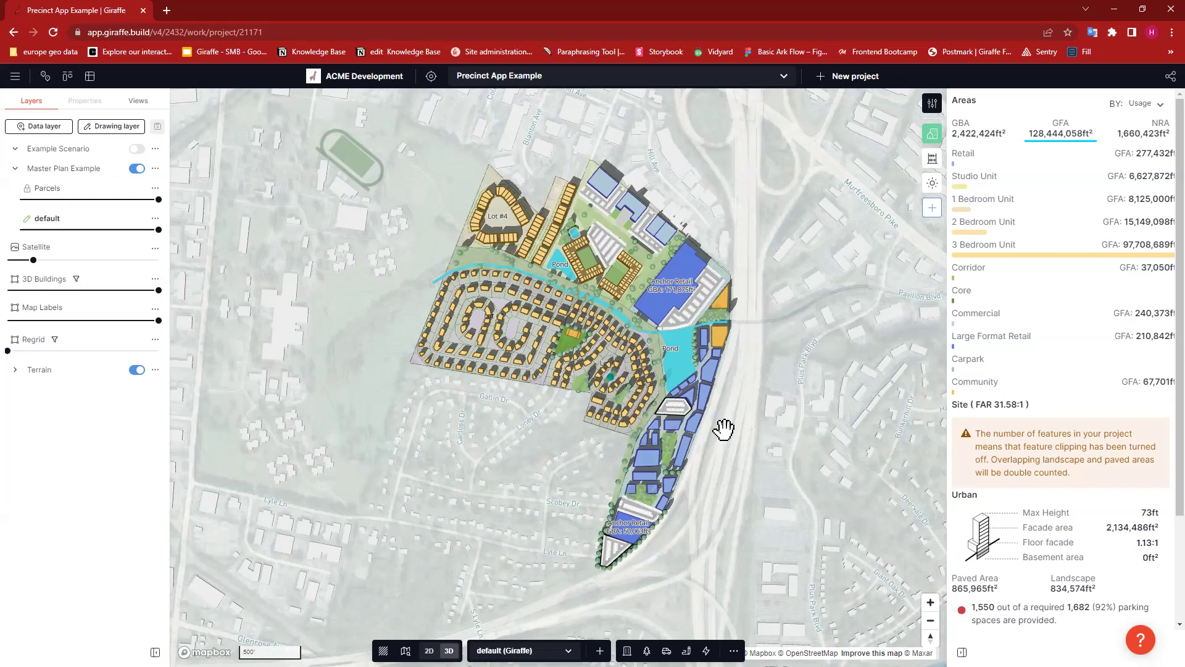
drag(709, 423, 693, 424)
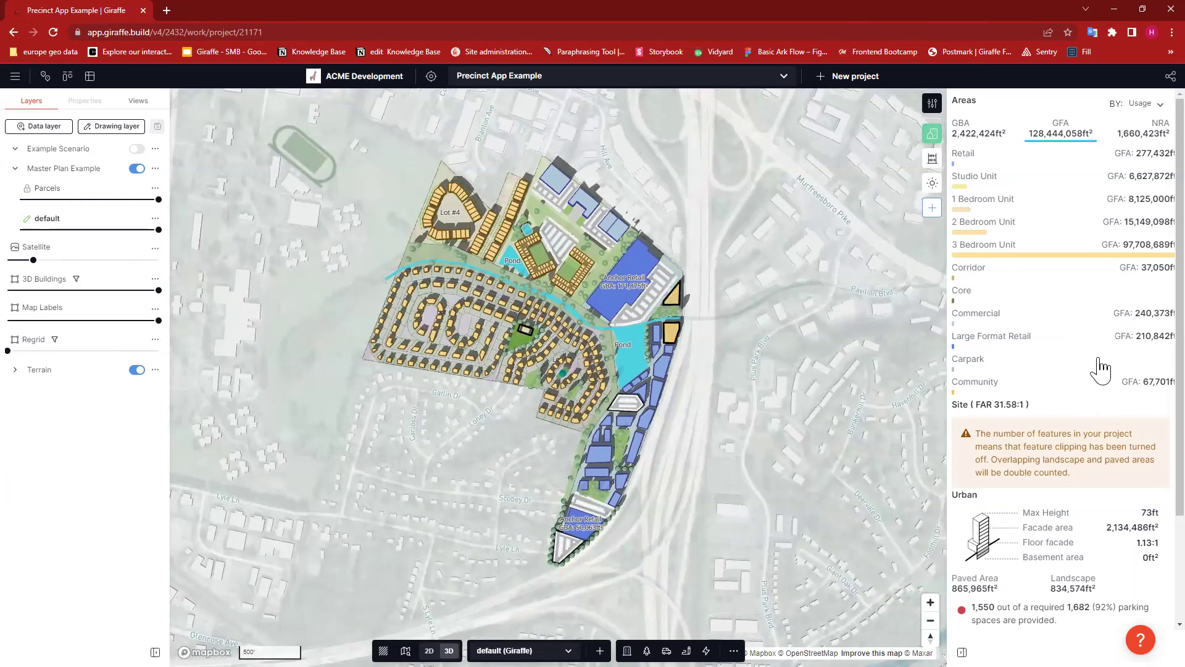
scroll(1101, 370, down, 2)
scroll(1086, 389, up, 2)
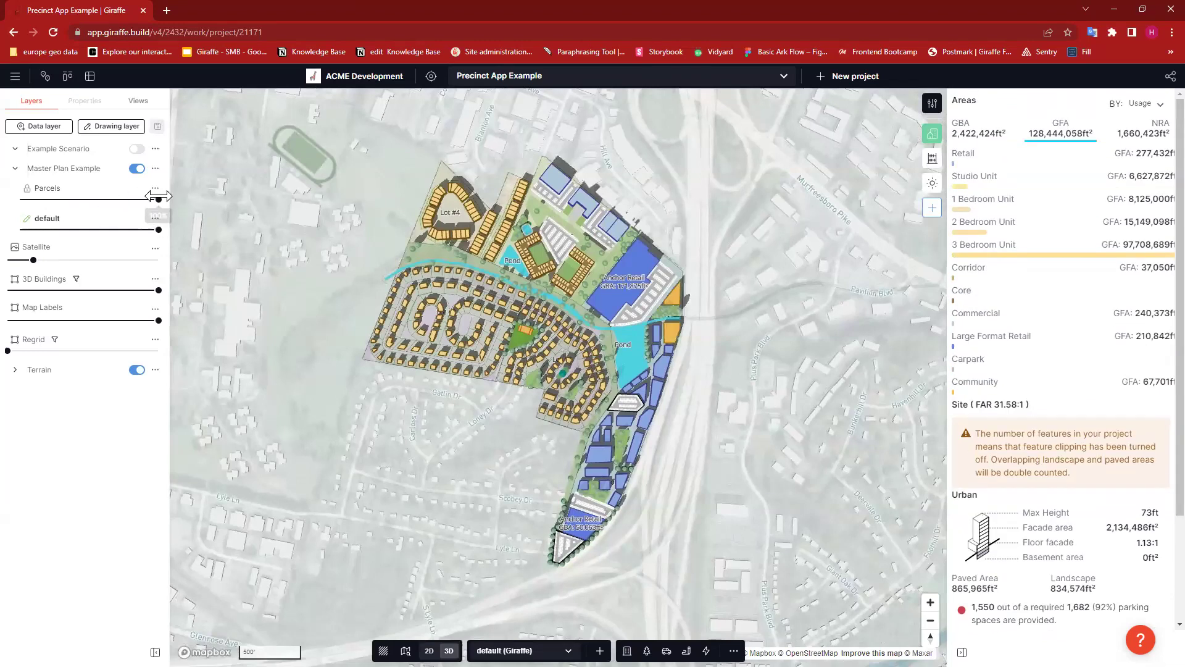
Hide the default drawing layer to view the Parcels lots underneath, and show the layer again
mouse_move(158, 229)
drag(158, 229, 19, 228)
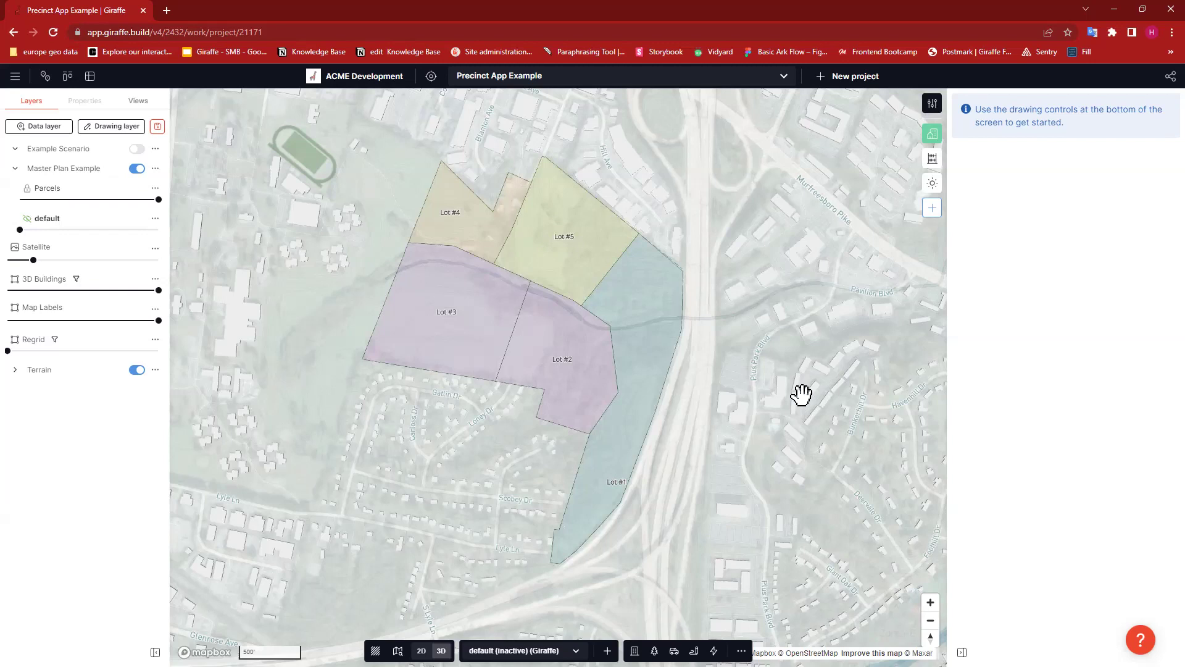
click(18, 219)
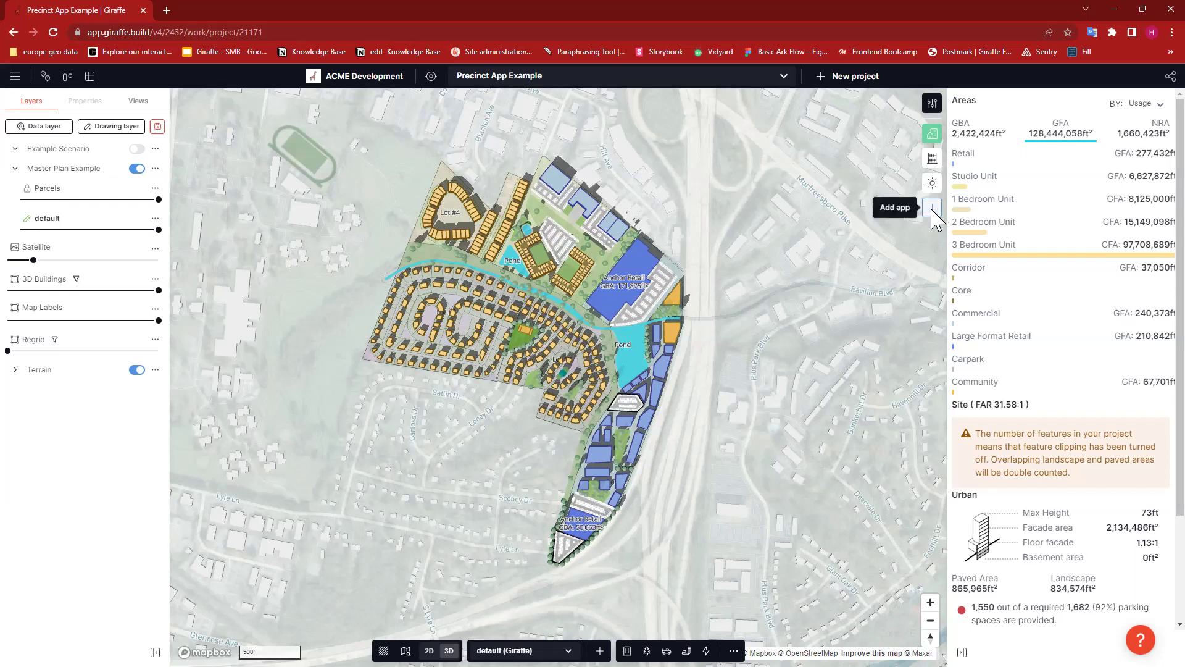
Add the public Precinct app to the project and open it
click(933, 209)
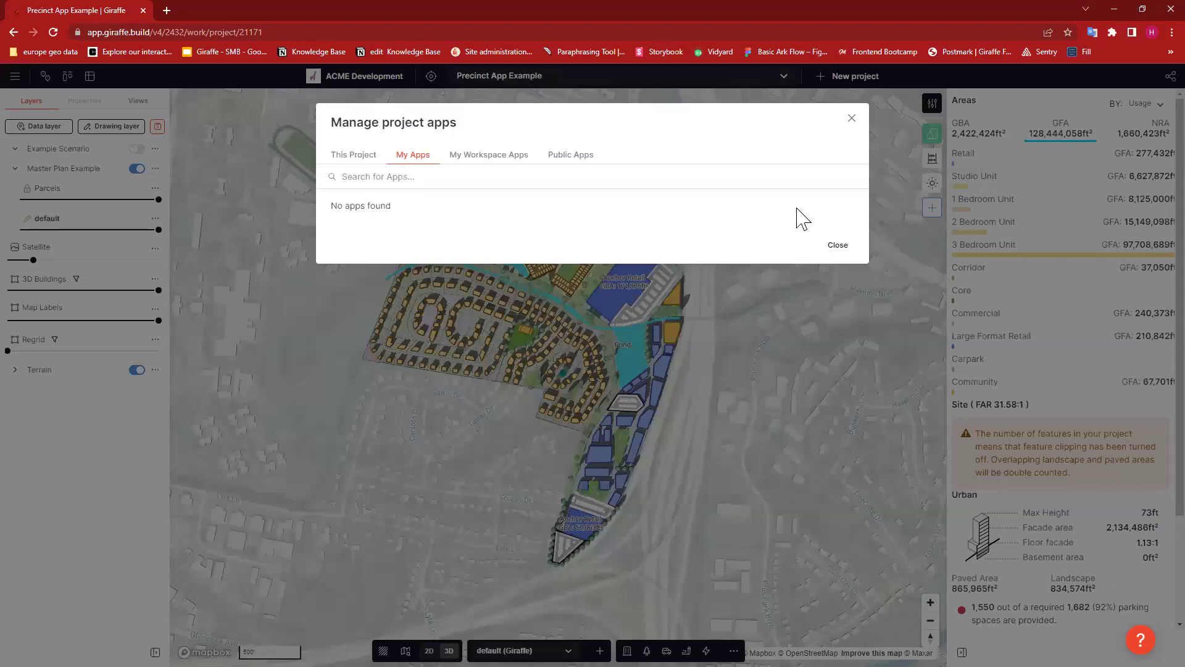
click(586, 165)
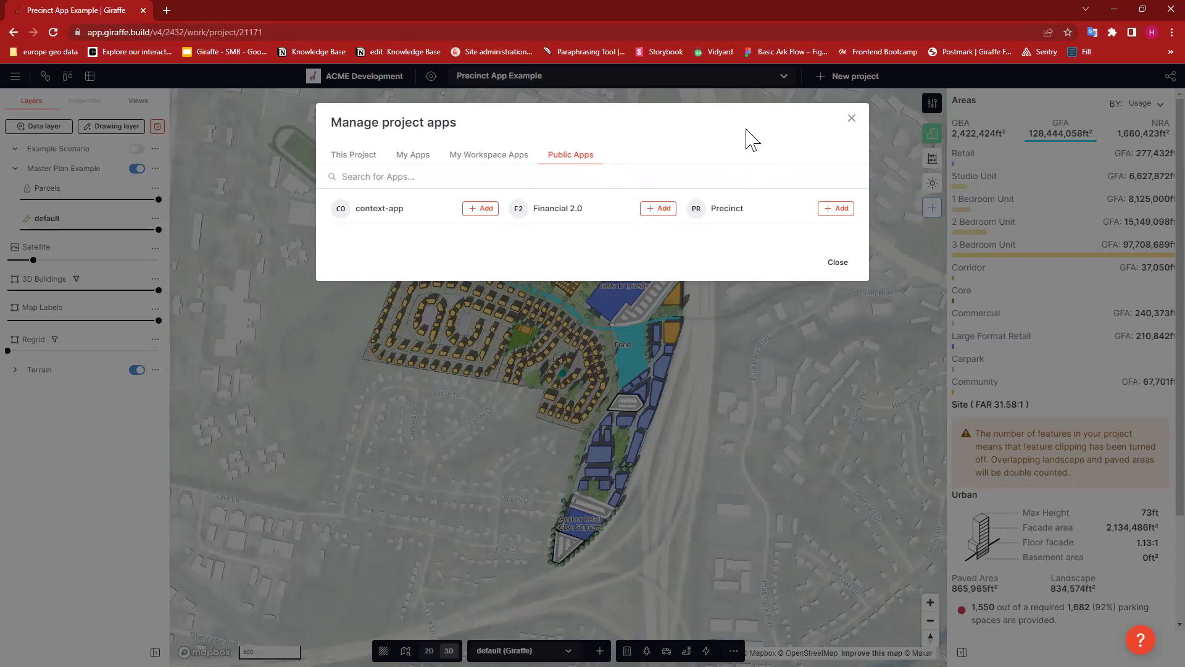
right_click(802, 178)
click(767, 159)
click(841, 210)
click(838, 265)
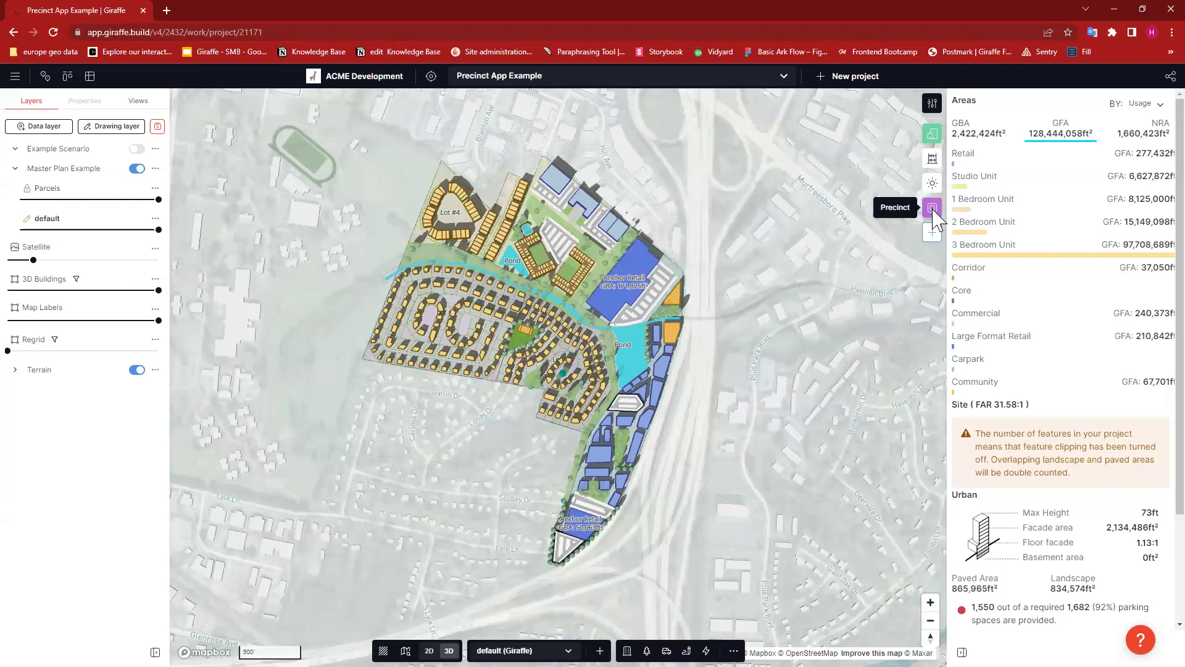
click(932, 209)
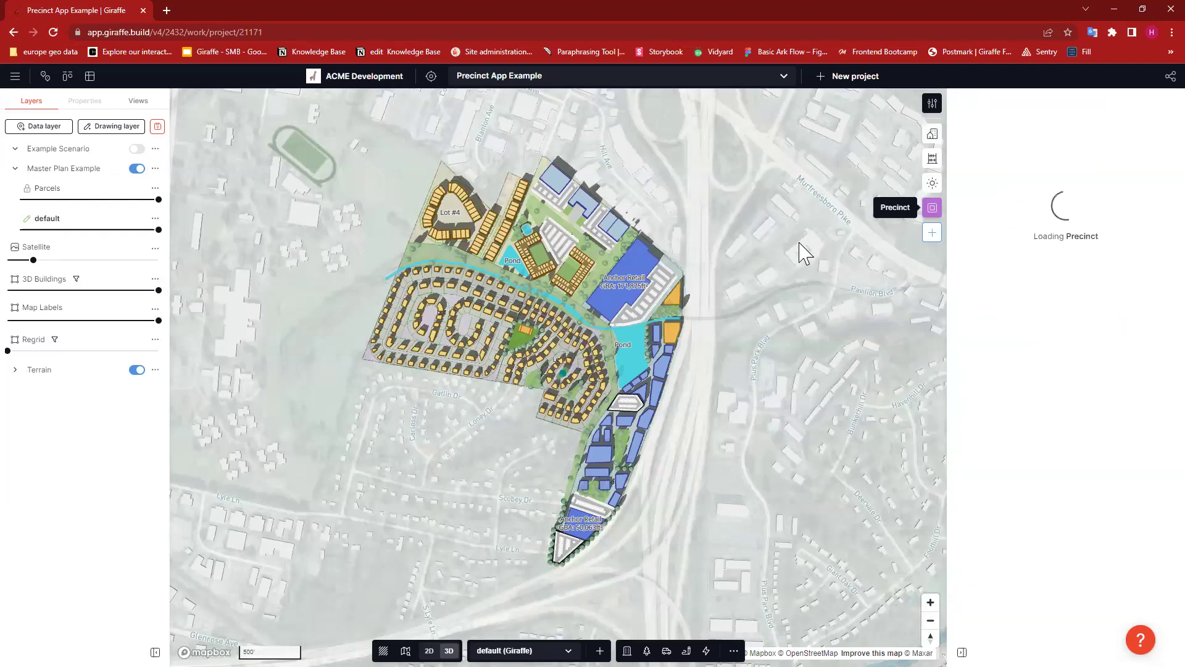
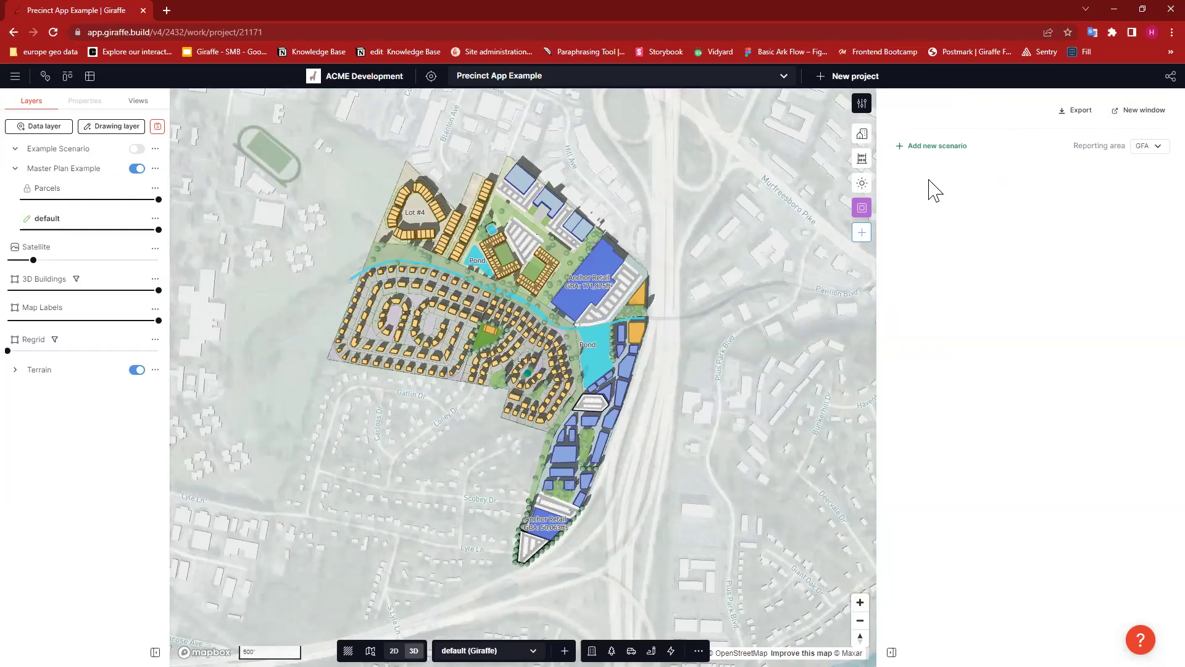
Add a new scenario with default as its geometry layer and Parcels as its lots layer
click(939, 148)
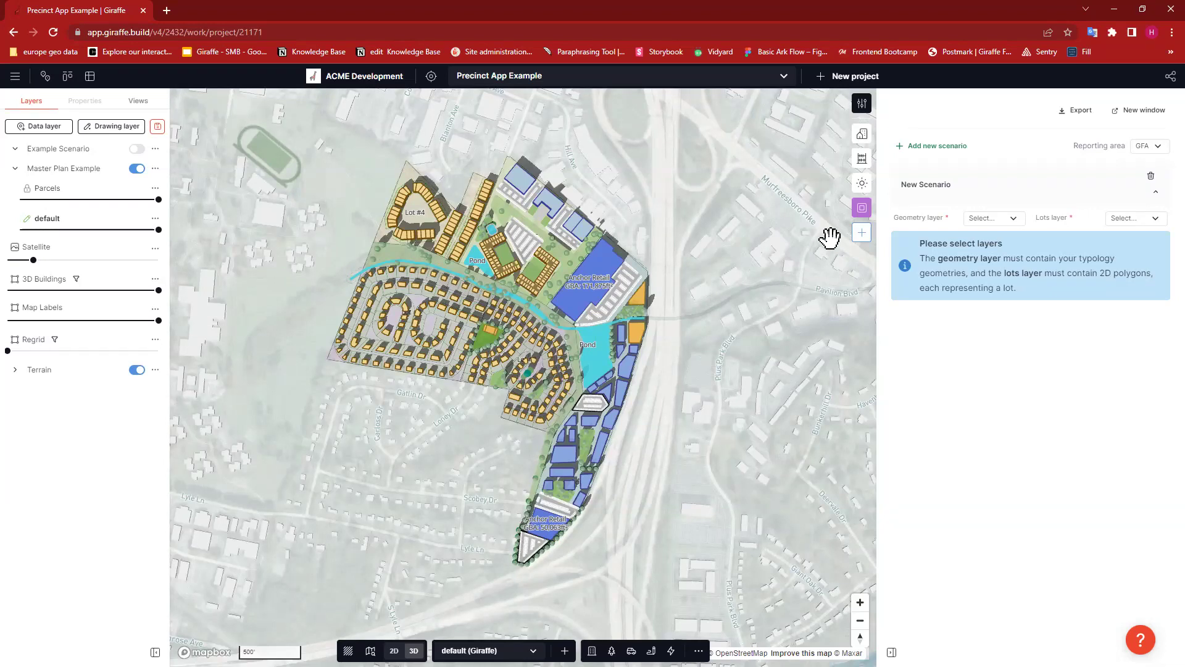
click(999, 221)
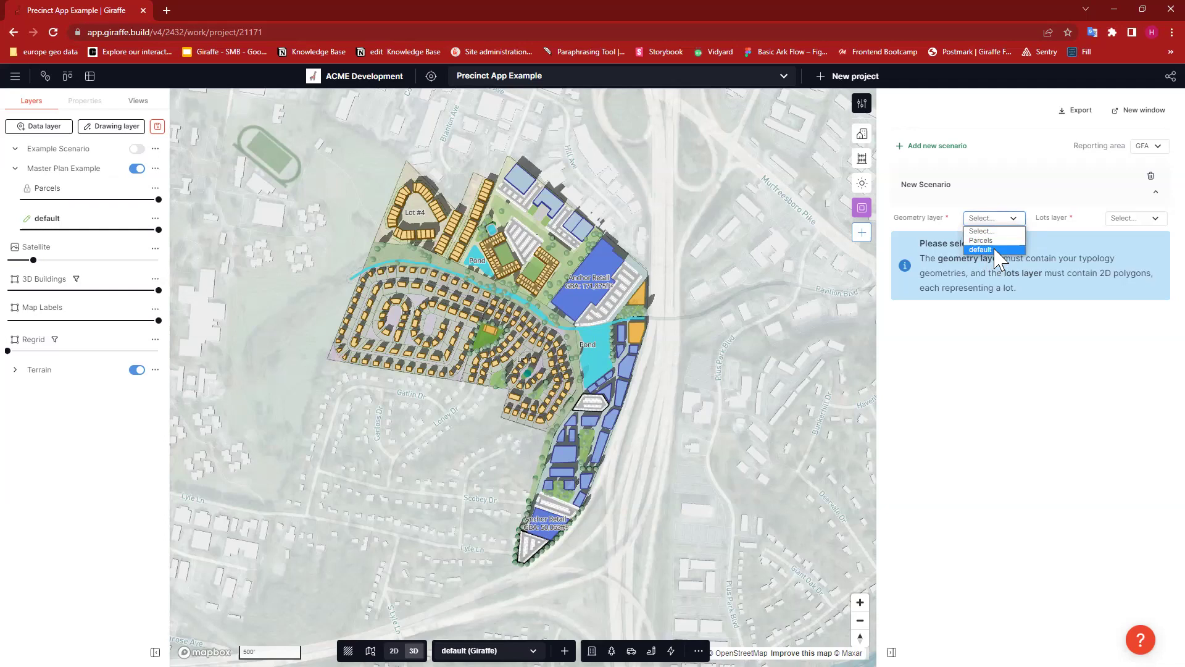
click(995, 249)
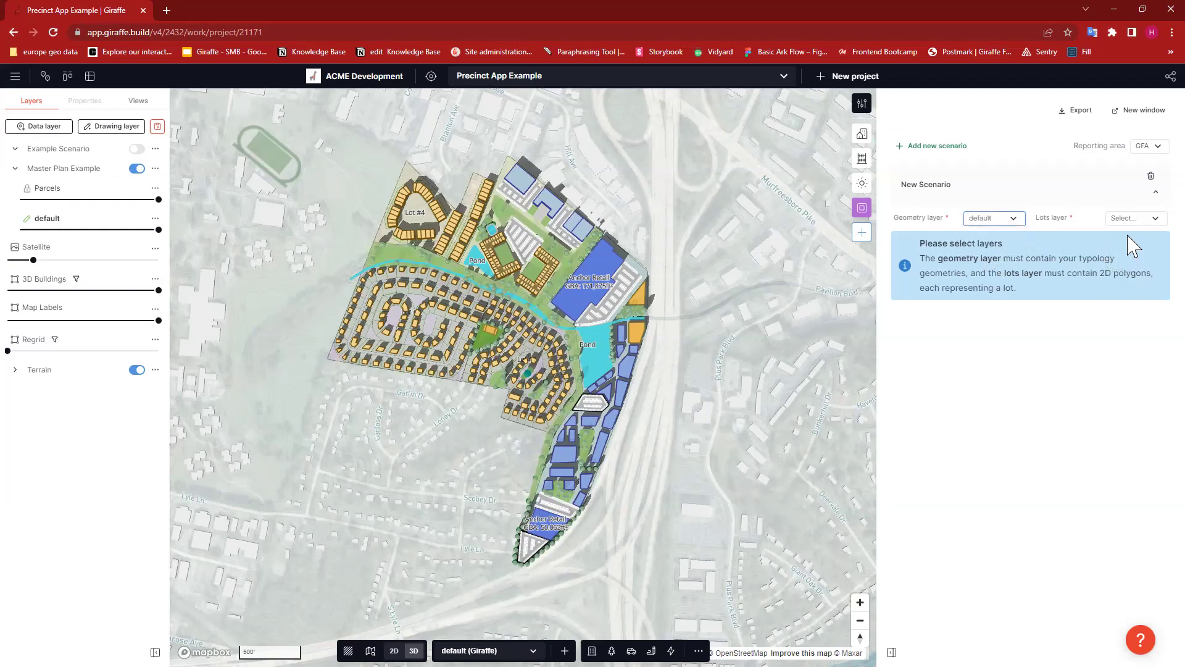
click(1143, 219)
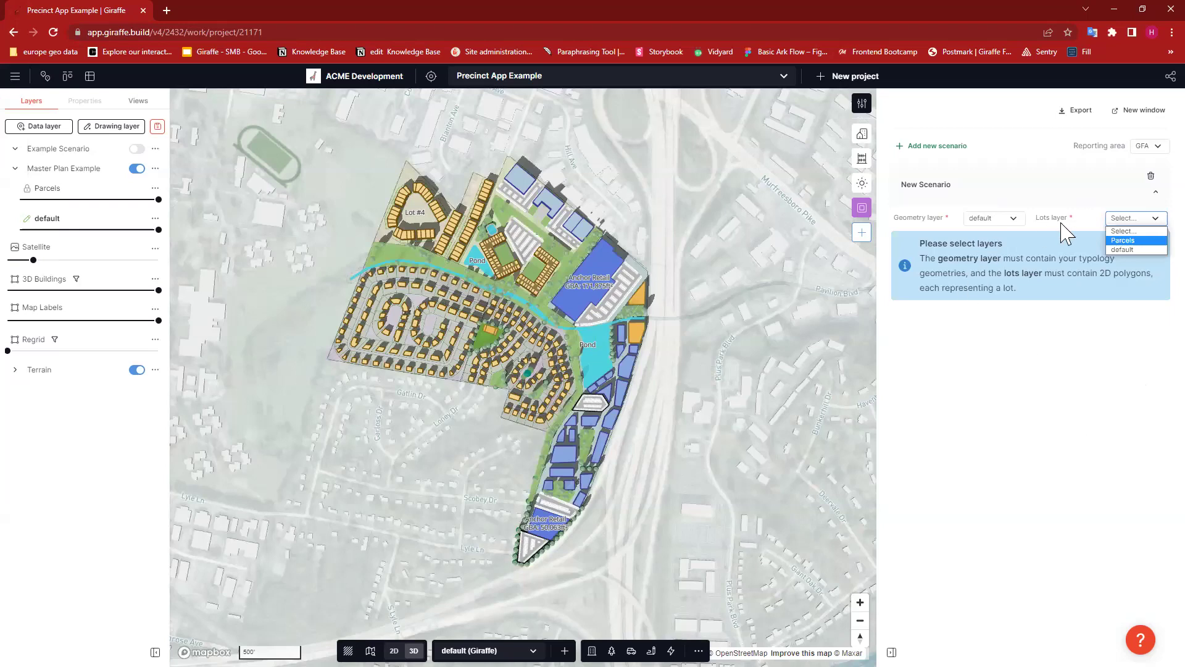
click(995, 115)
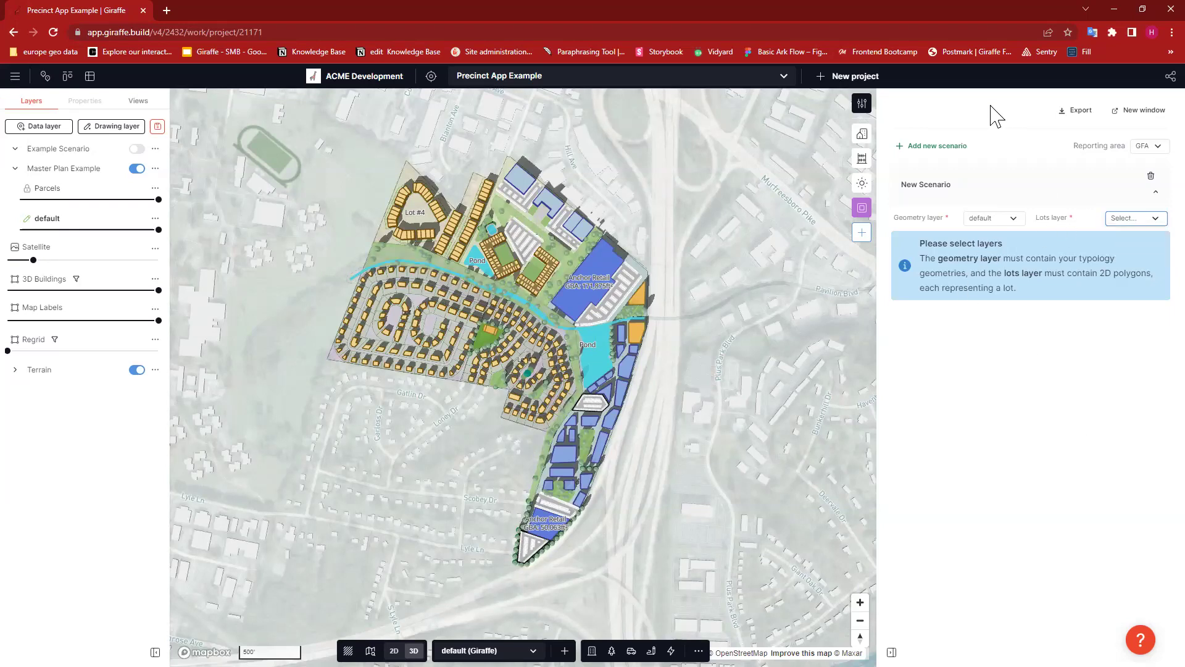
click(1135, 218)
click(1135, 233)
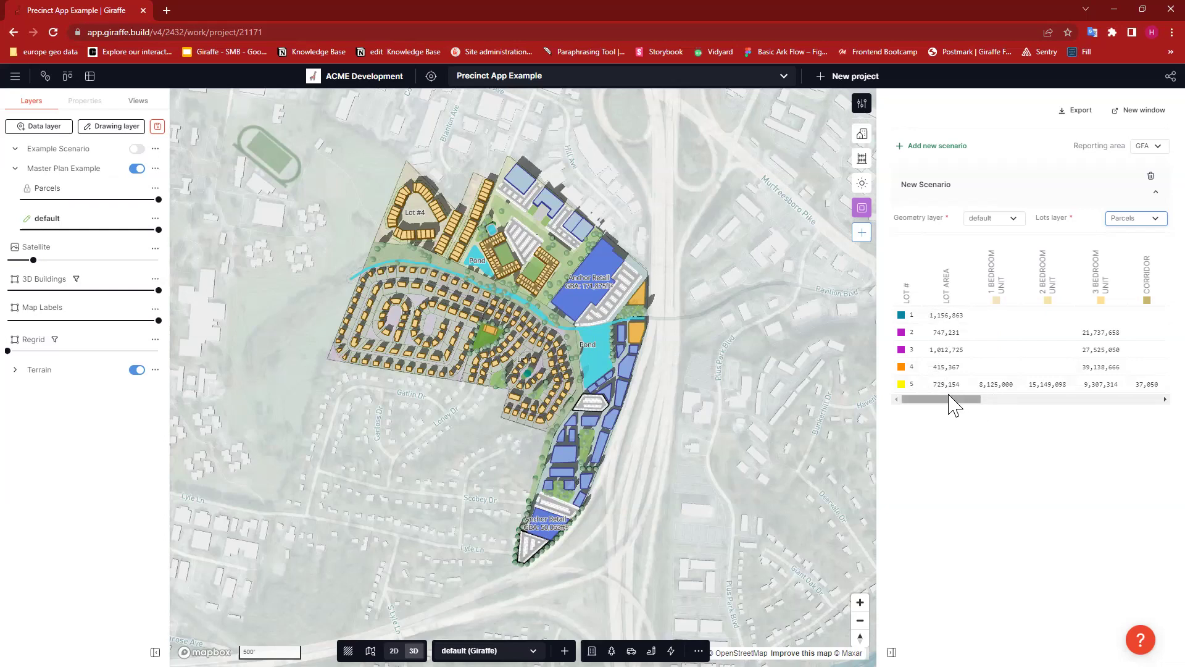
Review the scenario's per-lot table across all columns, from lot area and unit types to open space, total and FAR
drag(940, 404, 913, 405)
drag(963, 400, 995, 403)
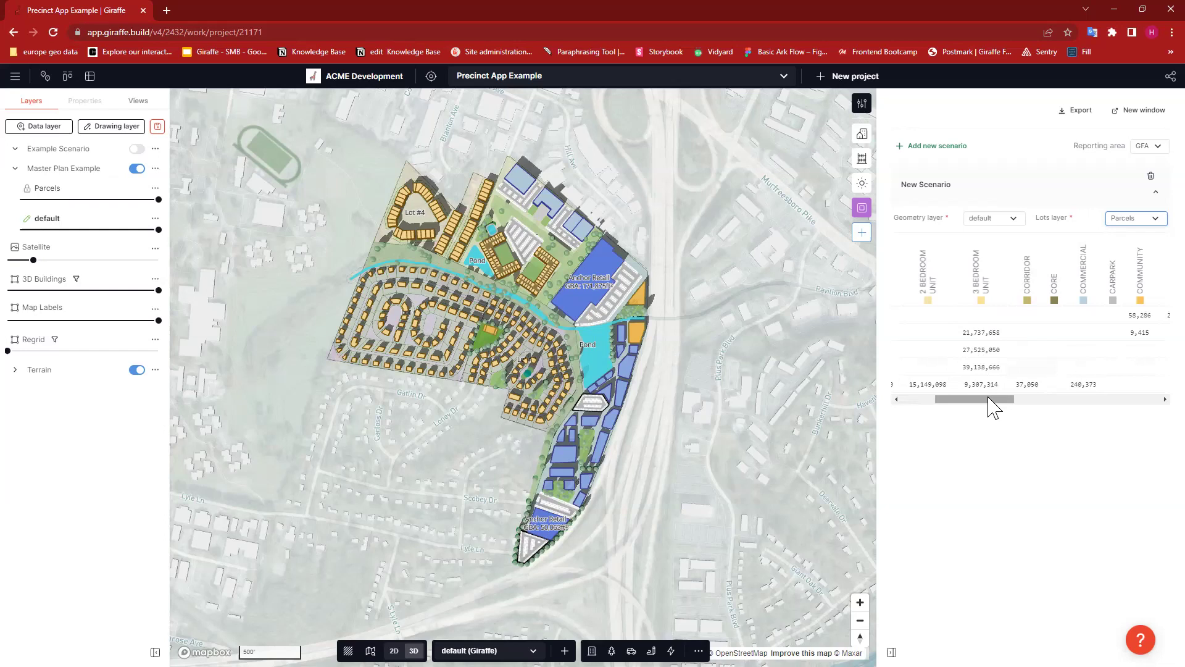
scroll(938, 404, left, 3)
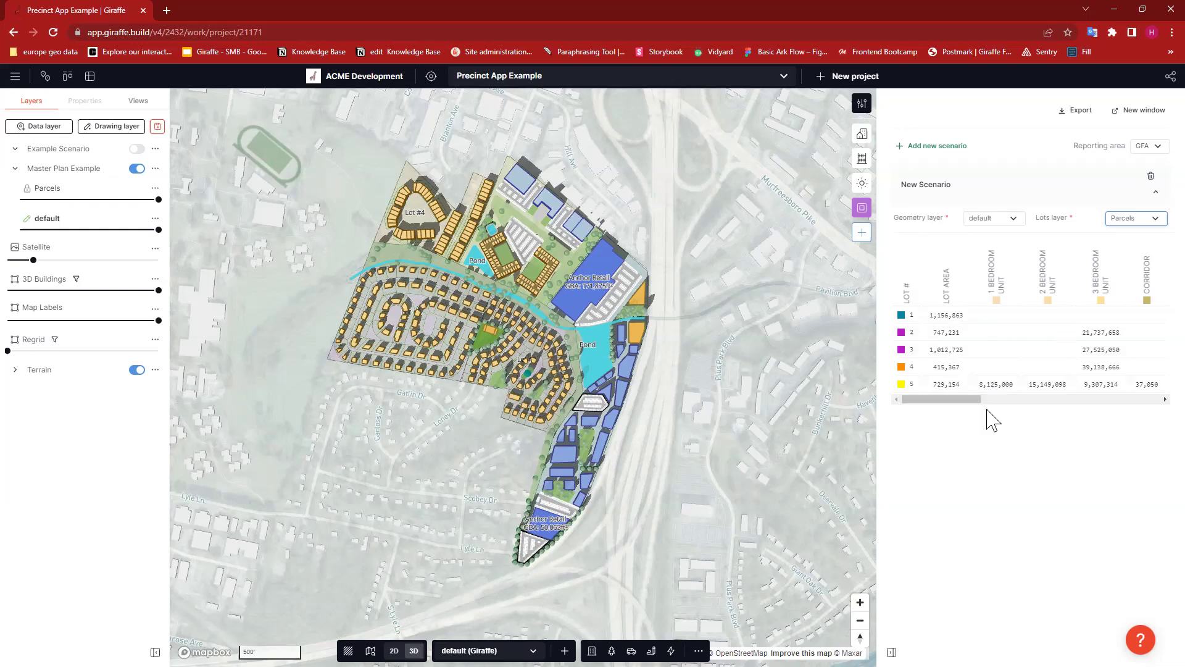
drag(934, 400, 974, 406)
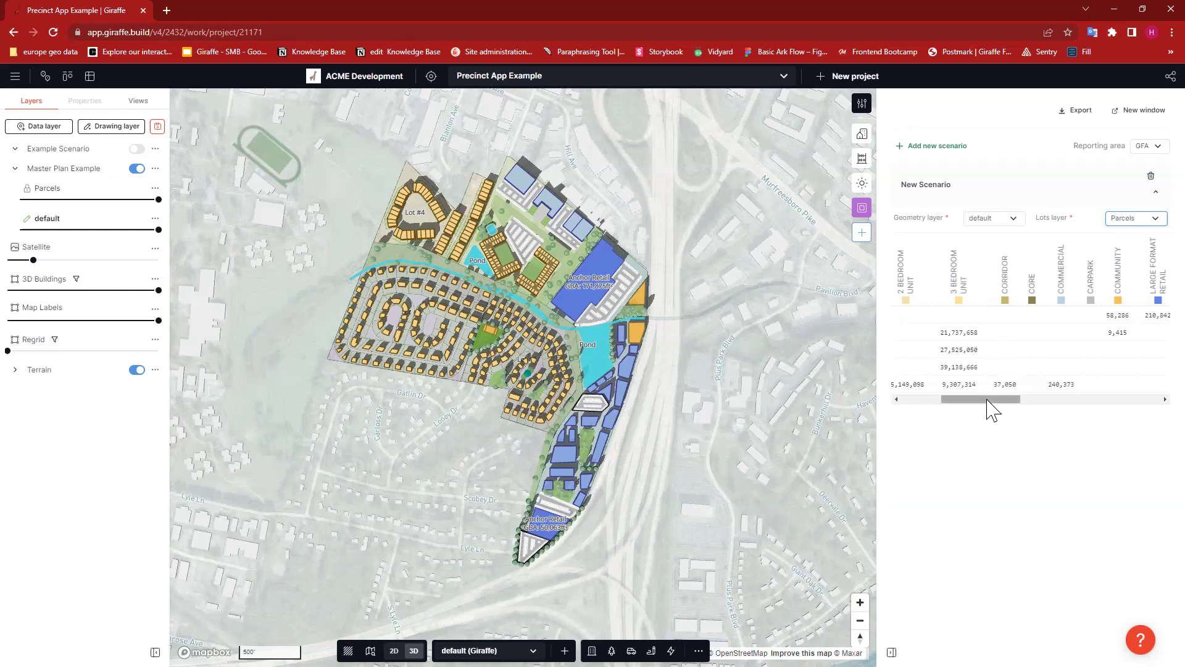
drag(991, 406, 1020, 405)
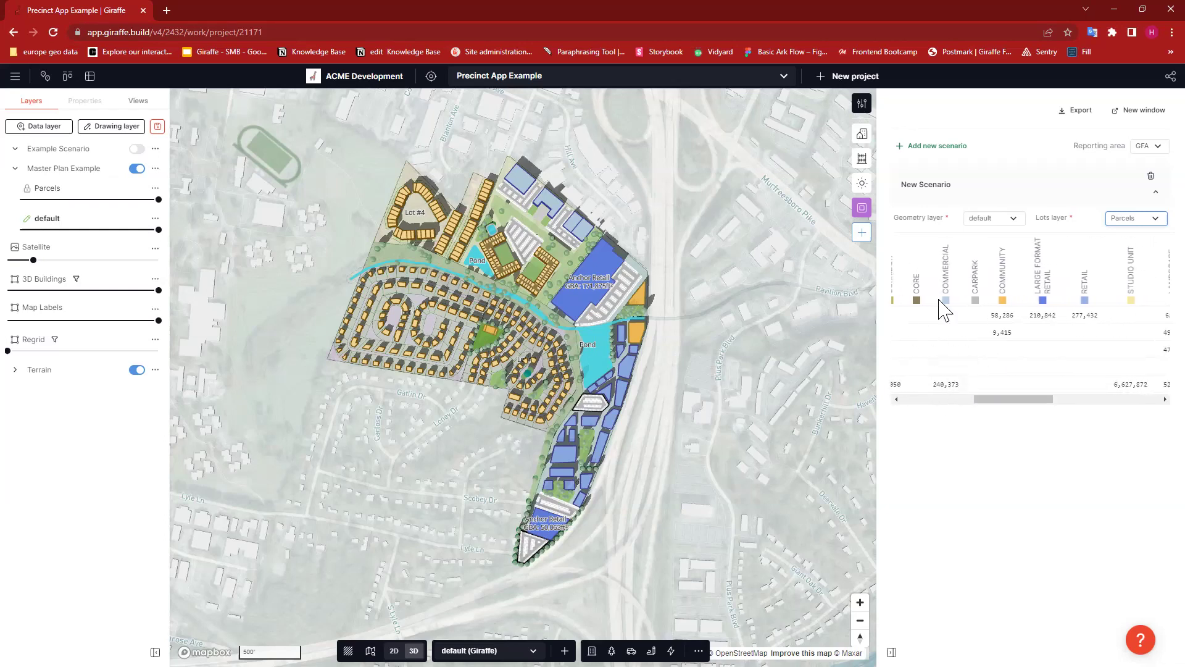
drag(1000, 408, 1028, 395)
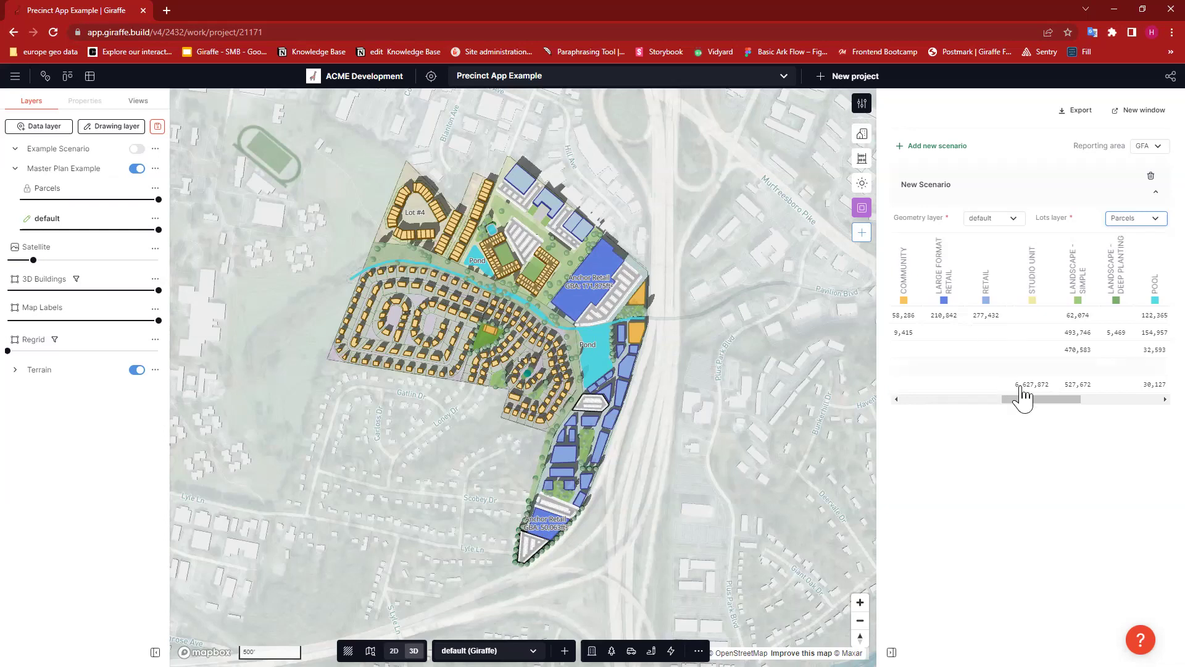
drag(1028, 400, 1130, 404)
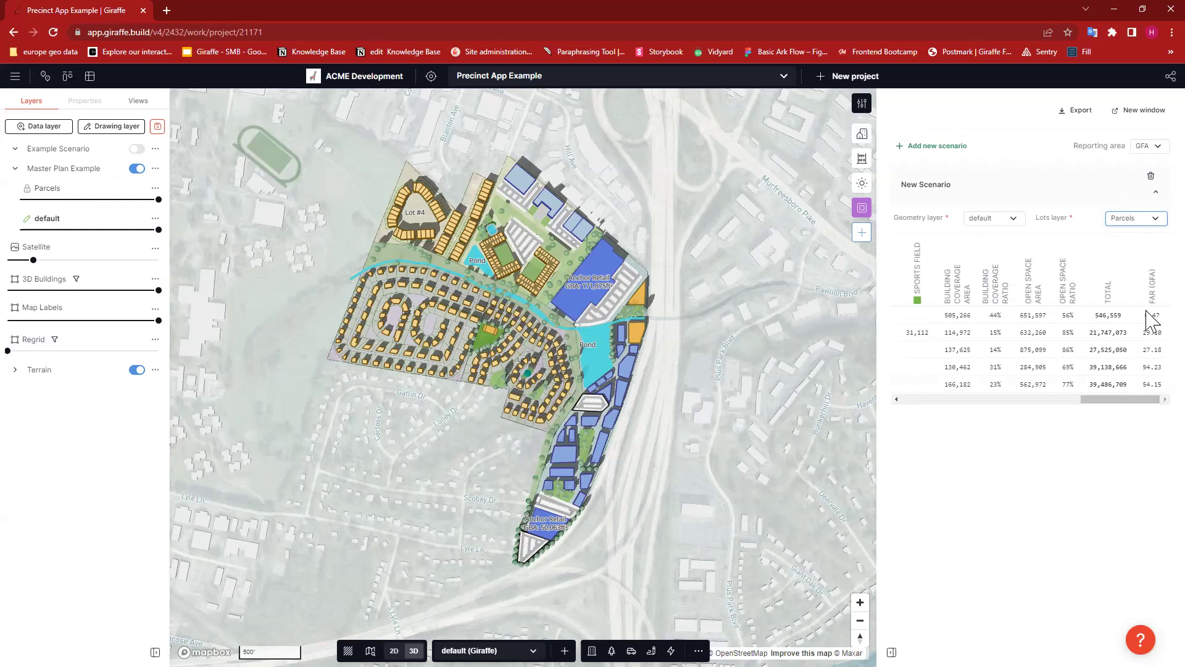
drag(1142, 400, 942, 397)
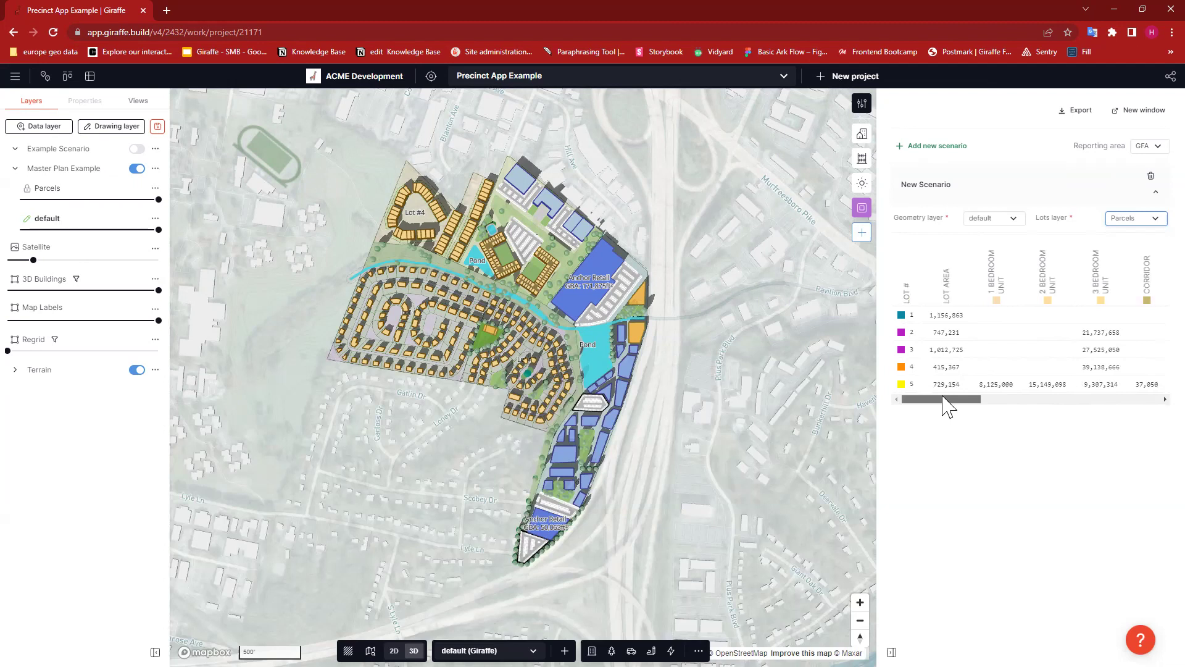
drag(942, 398, 1147, 399)
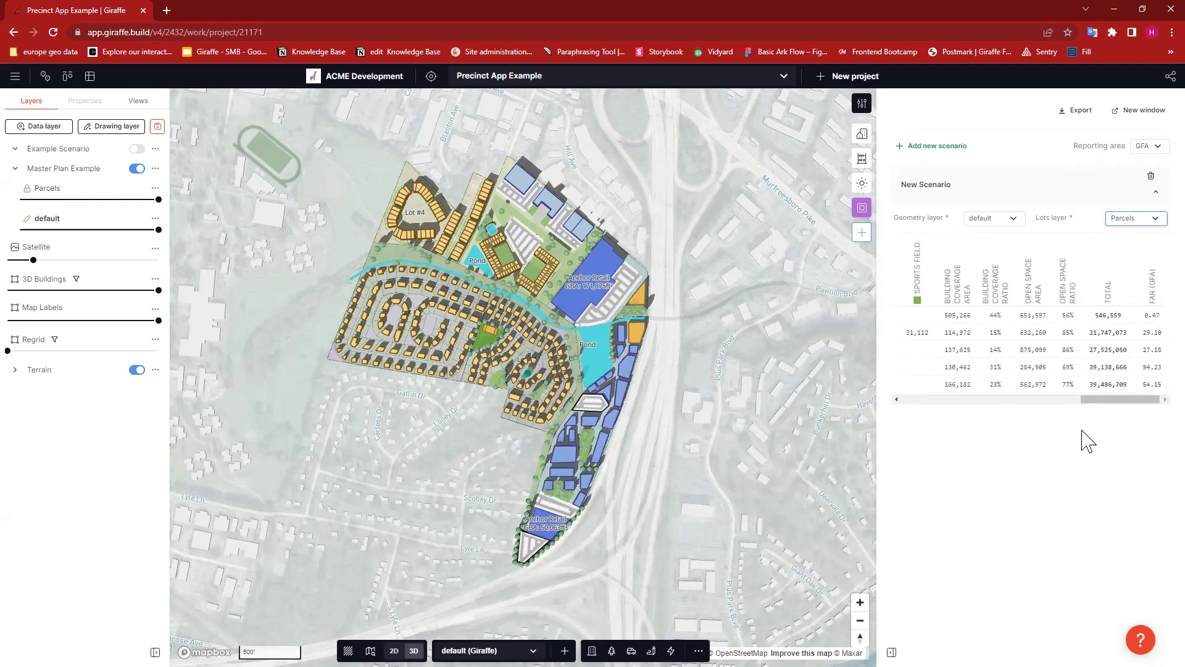
Set the scenario's reporting area to GBA and return to the first columns of the per-lot table
click(1034, 469)
drag(1073, 147, 1122, 147)
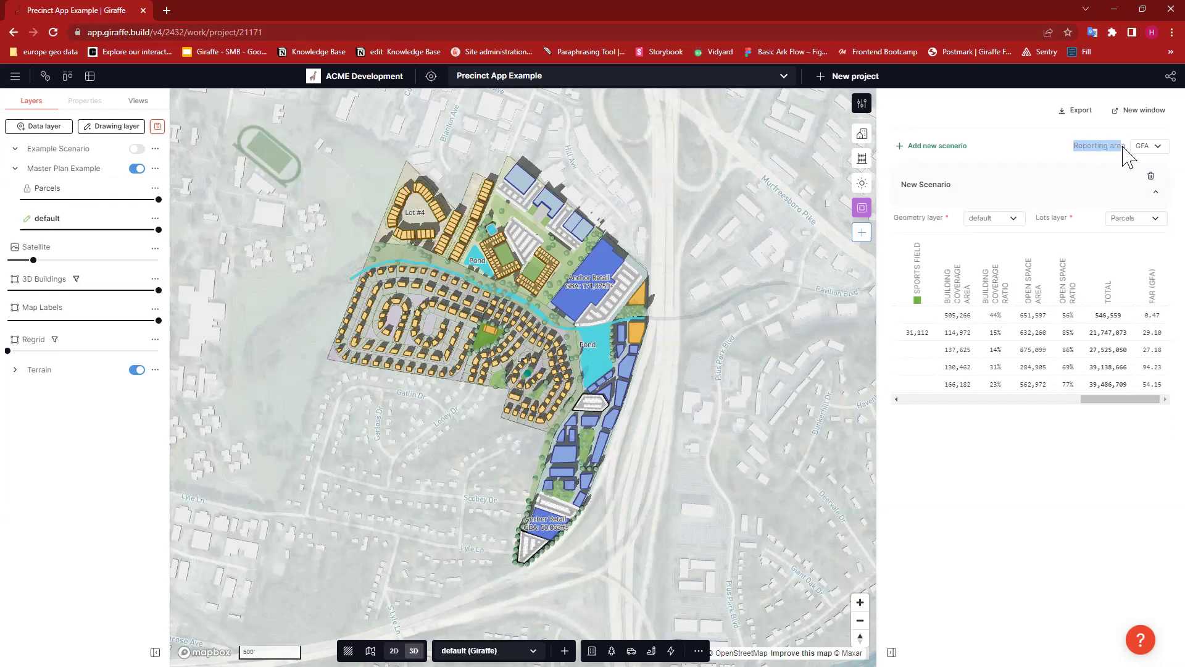
drag(1137, 400, 1015, 400)
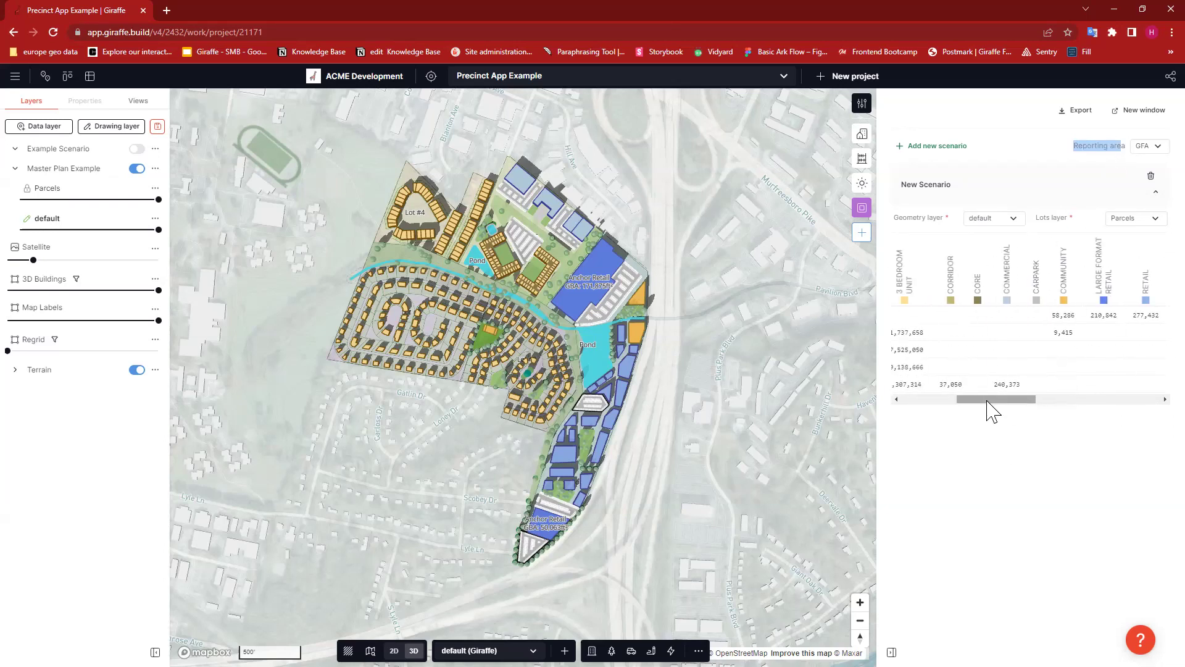
click(1147, 148)
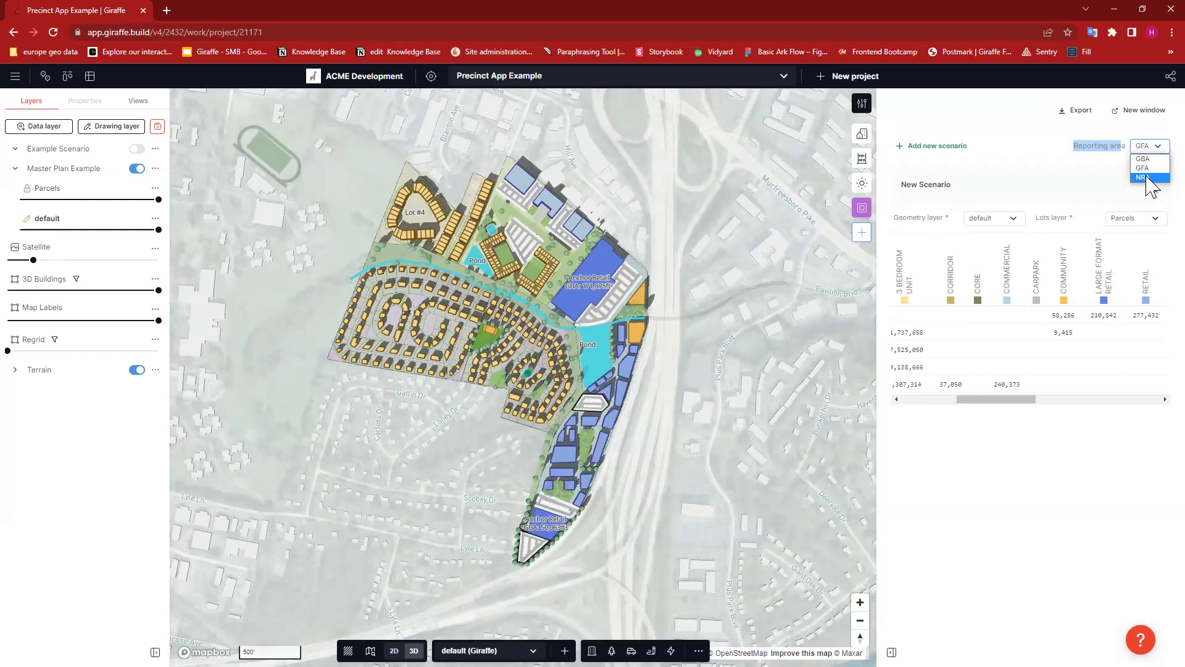
click(1144, 159)
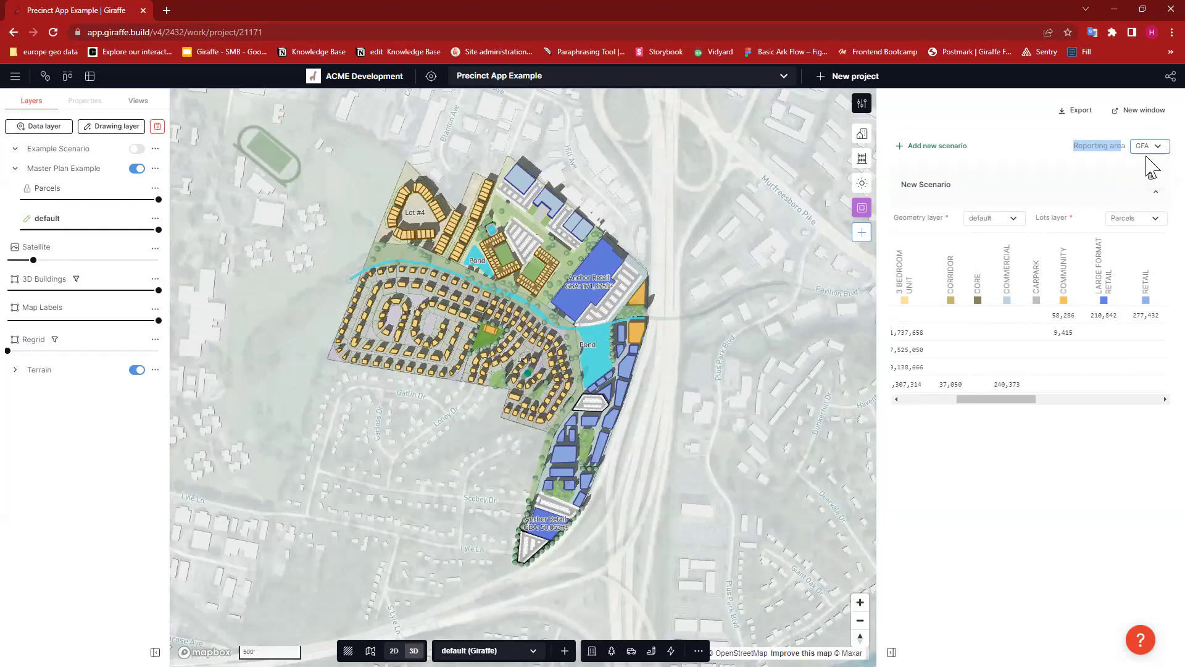
drag(1017, 402, 926, 412)
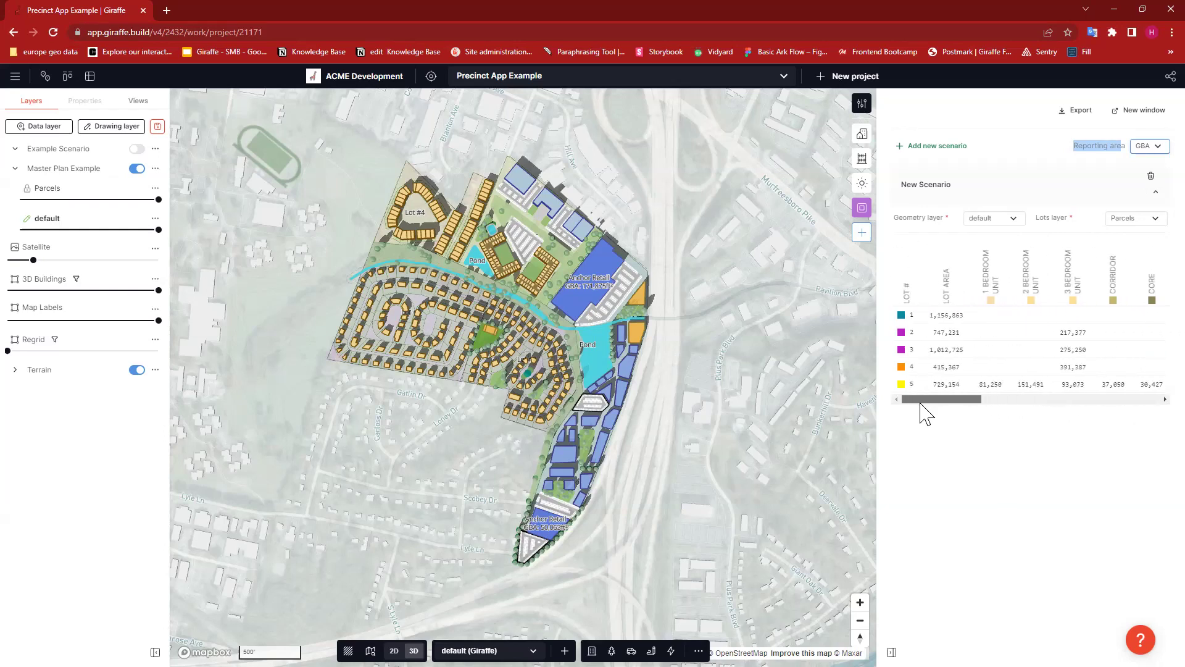
click(955, 474)
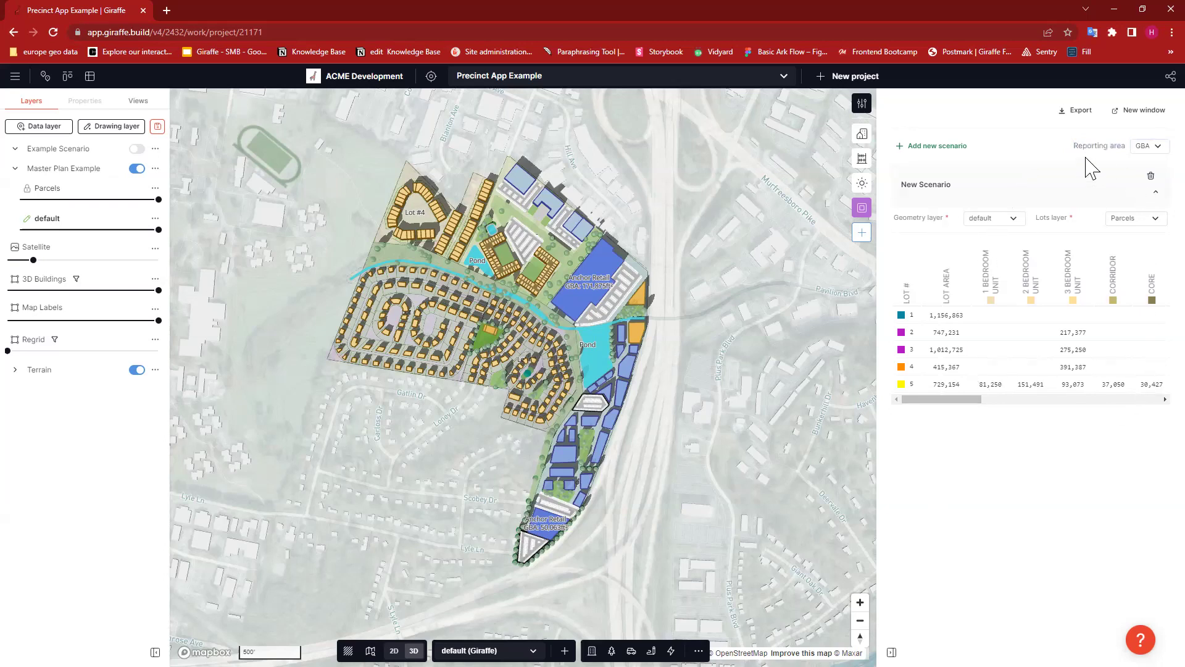
Rename the new scenario as Master Plan
double_click(928, 189)
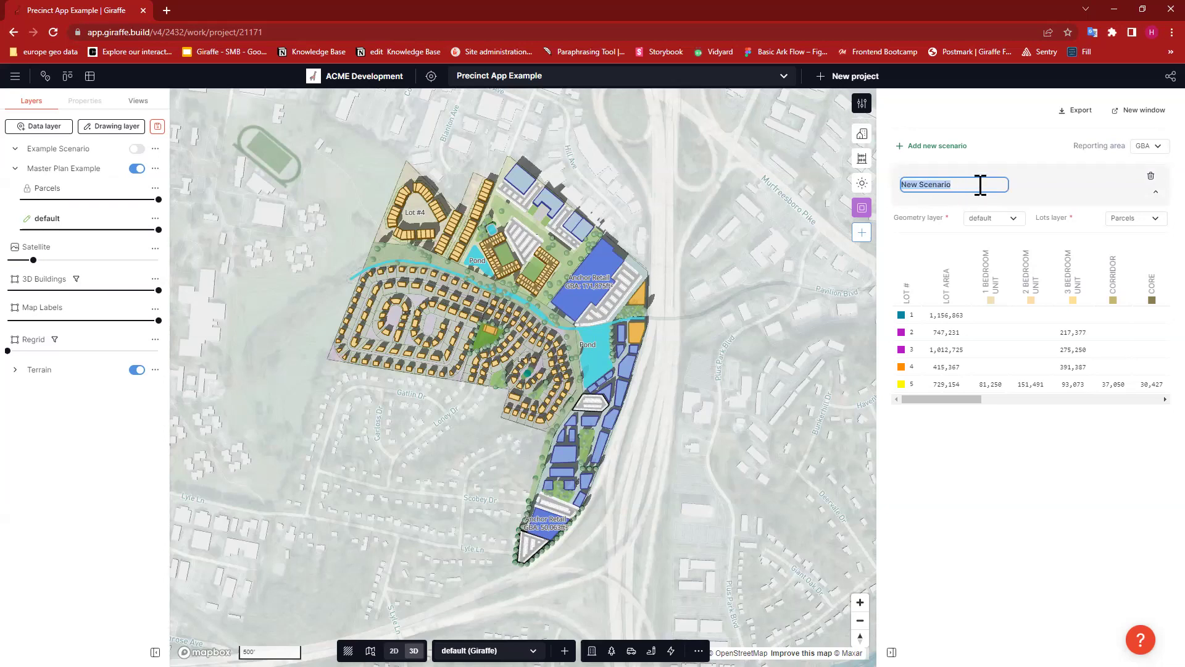
text(master Plan)
click(908, 184)
click(980, 512)
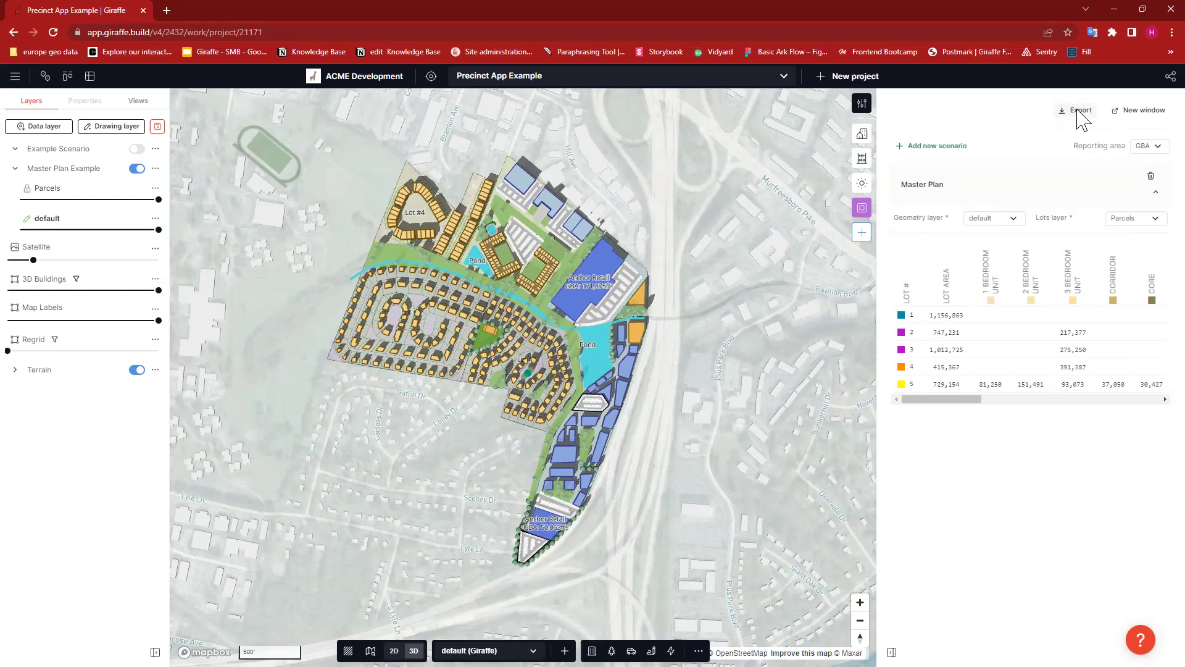
Open the Precinct report in a separate window, review its columns through to FAR, and close that window
click(1141, 111)
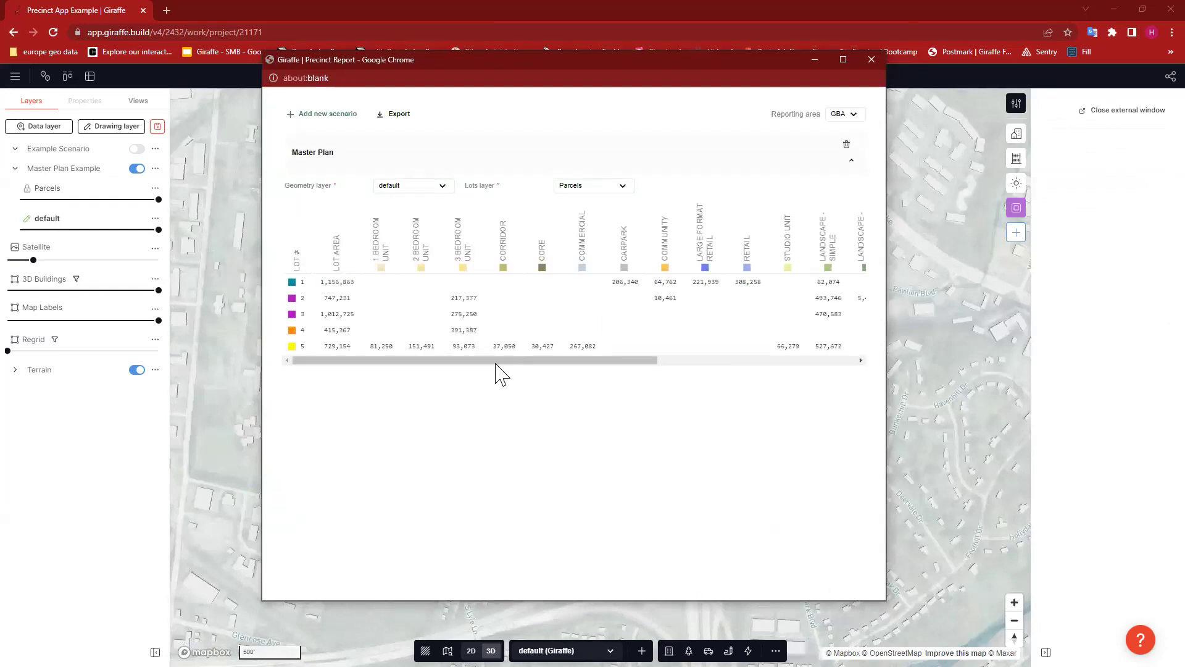
drag(504, 369, 574, 369)
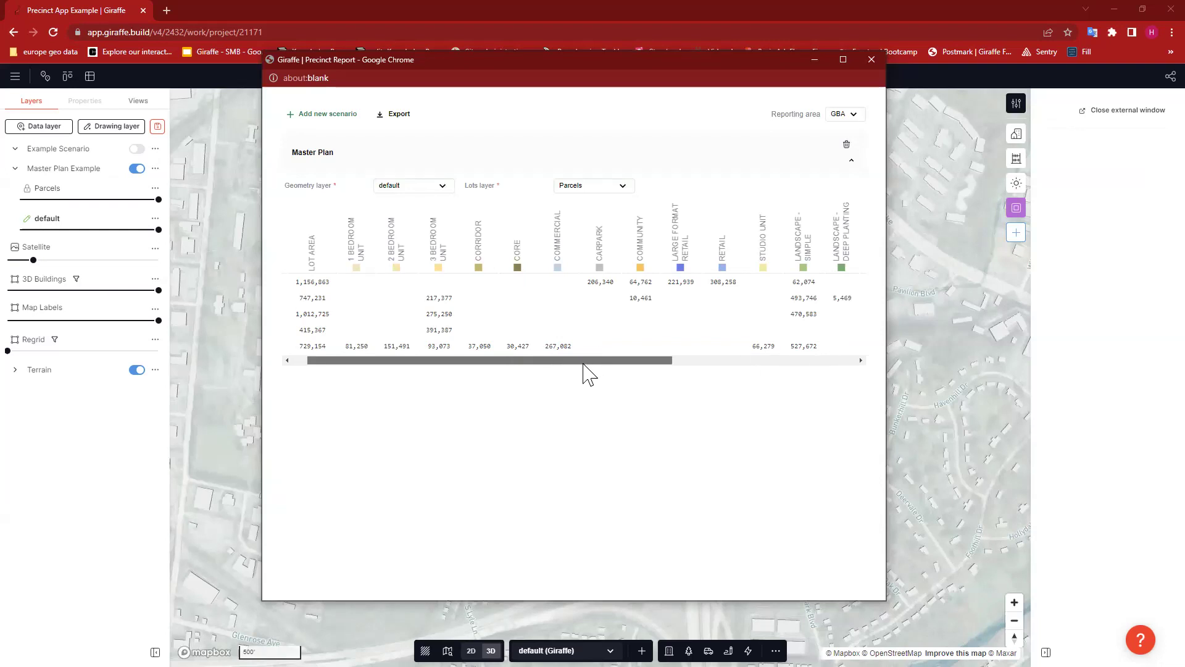
scroll(590, 369, right, 5)
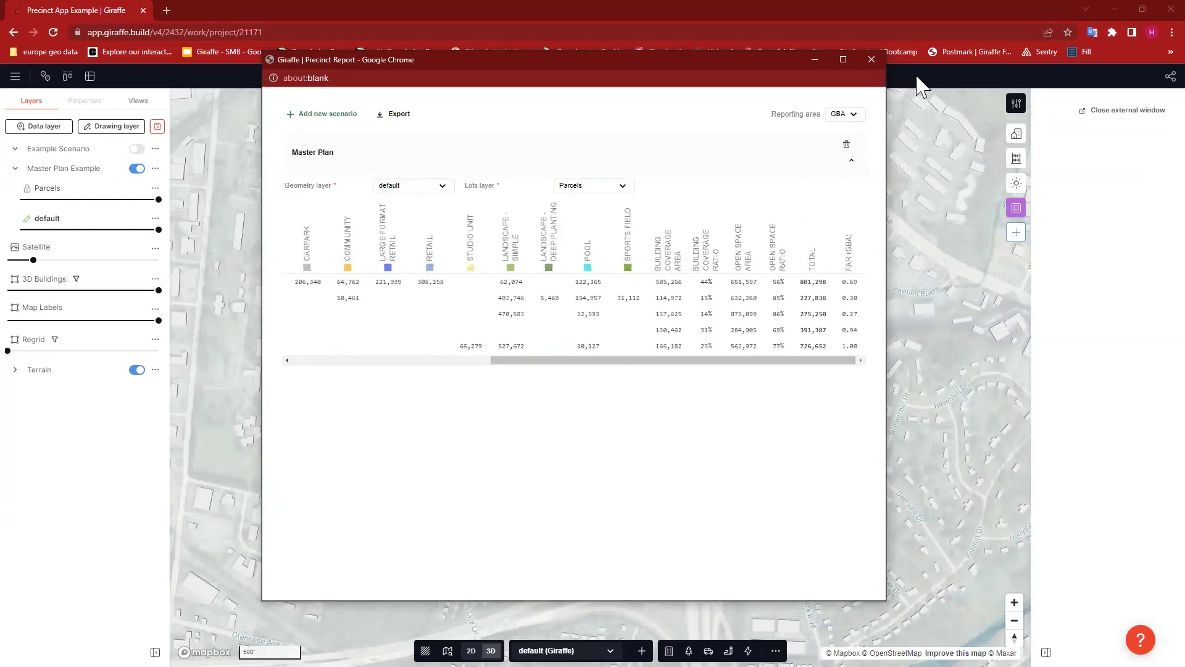
click(871, 59)
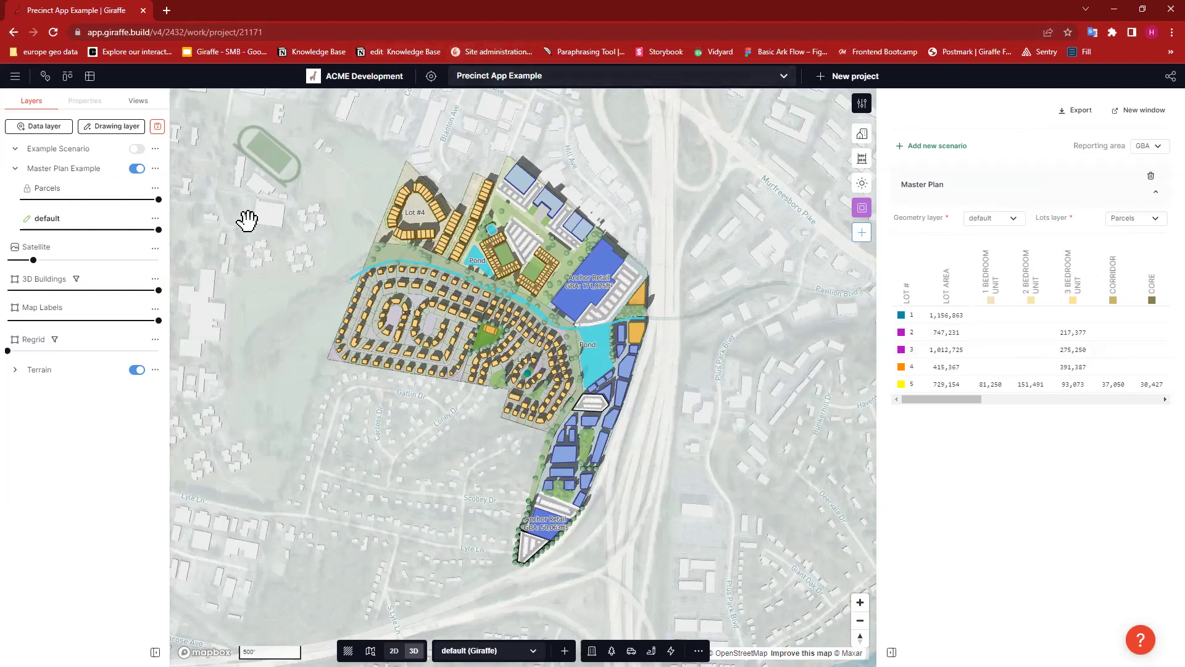
Hide and collapse the Master Plan Example layer group, and inspect the cleared site's boundary and creek
click(139, 170)
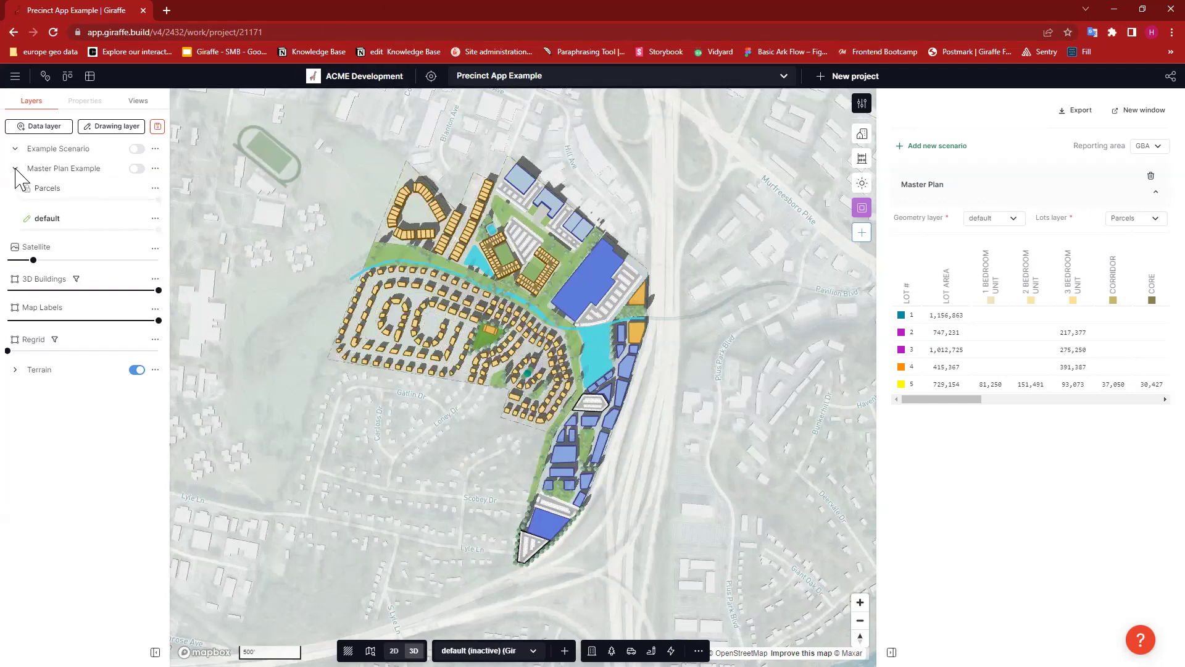
drag(43, 186, 212, 179)
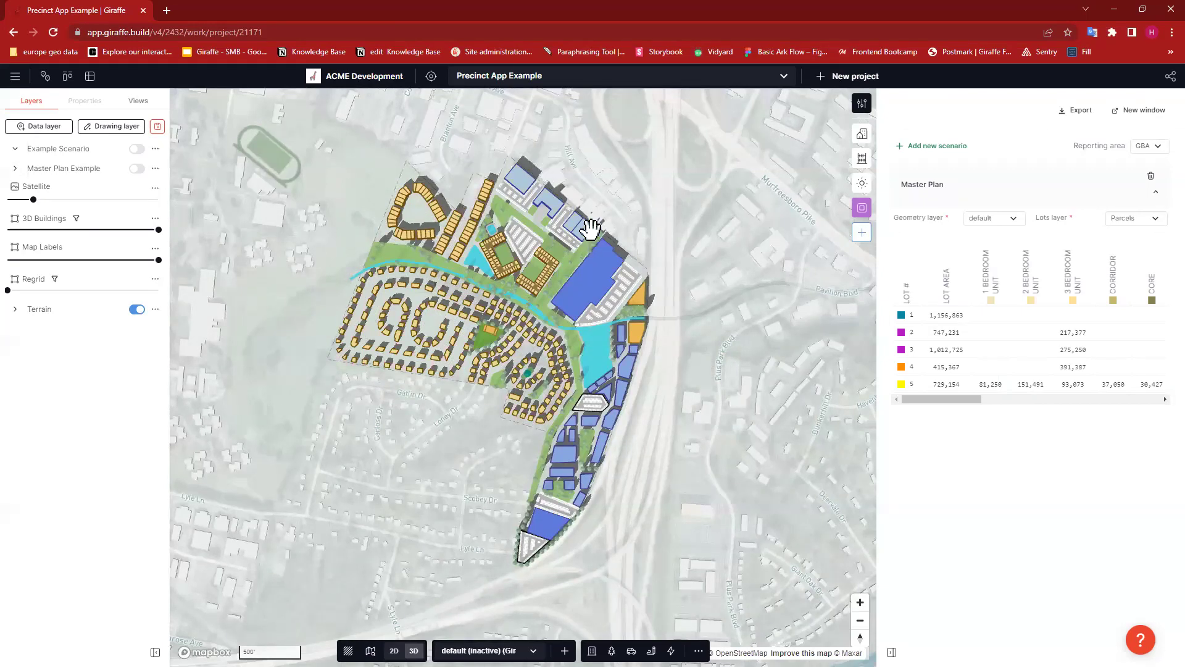
drag(431, 174, 418, 200)
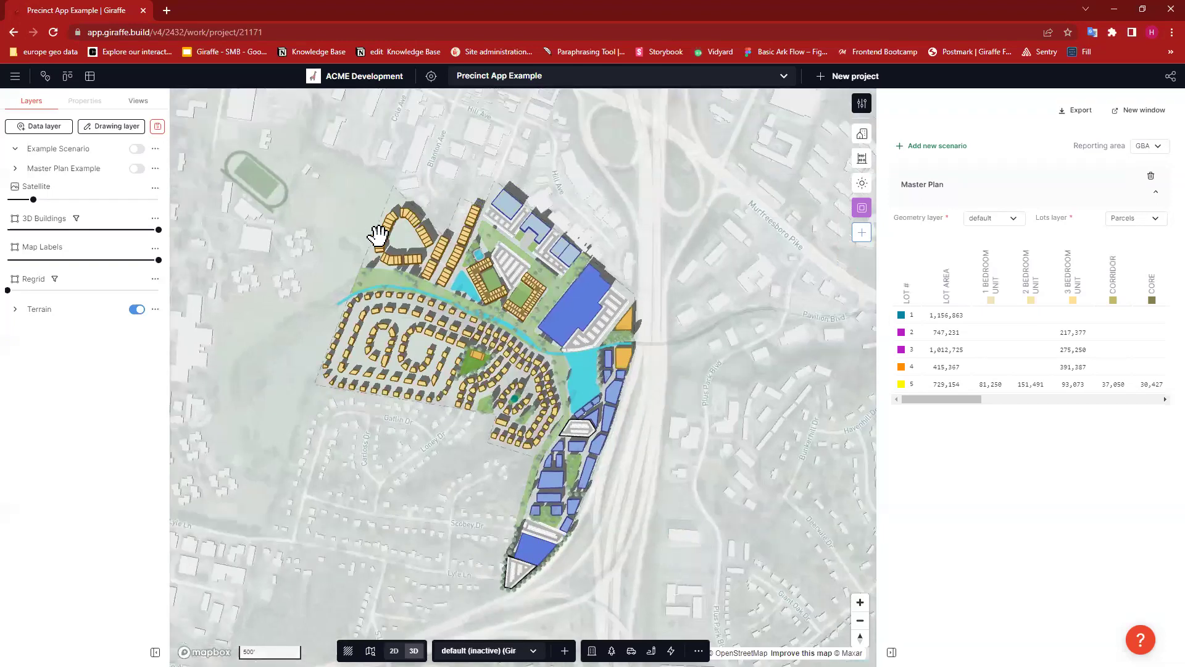
scroll(455, 180, up, 1)
scroll(451, 165, up, 3)
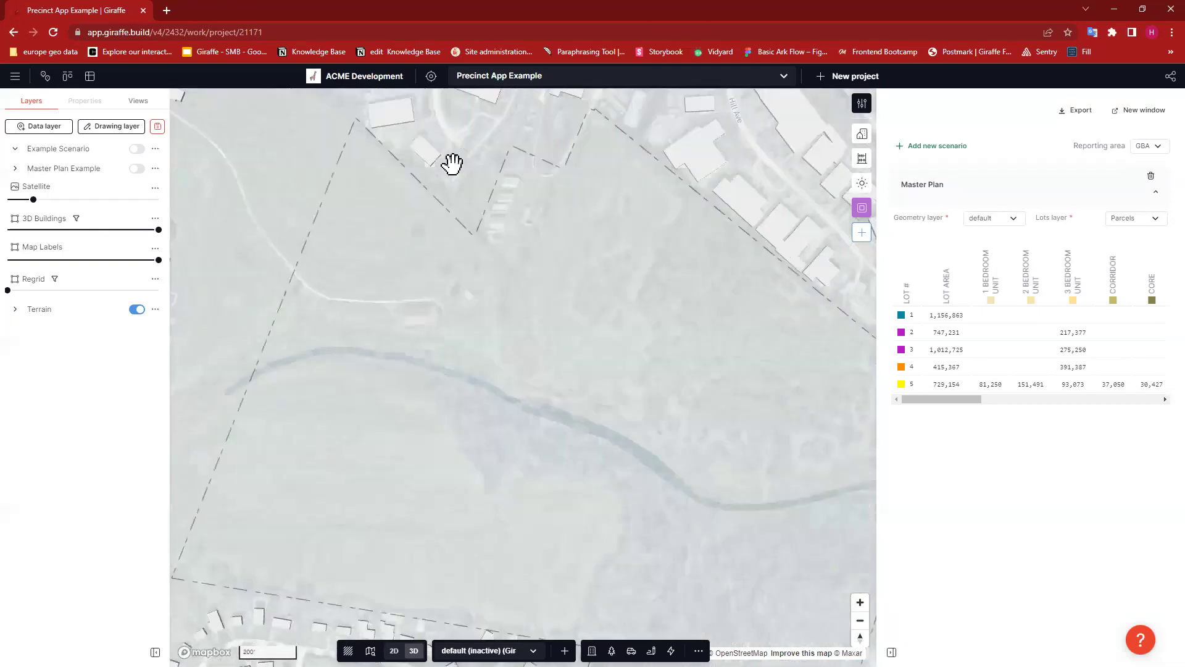
scroll(450, 154, down, 2)
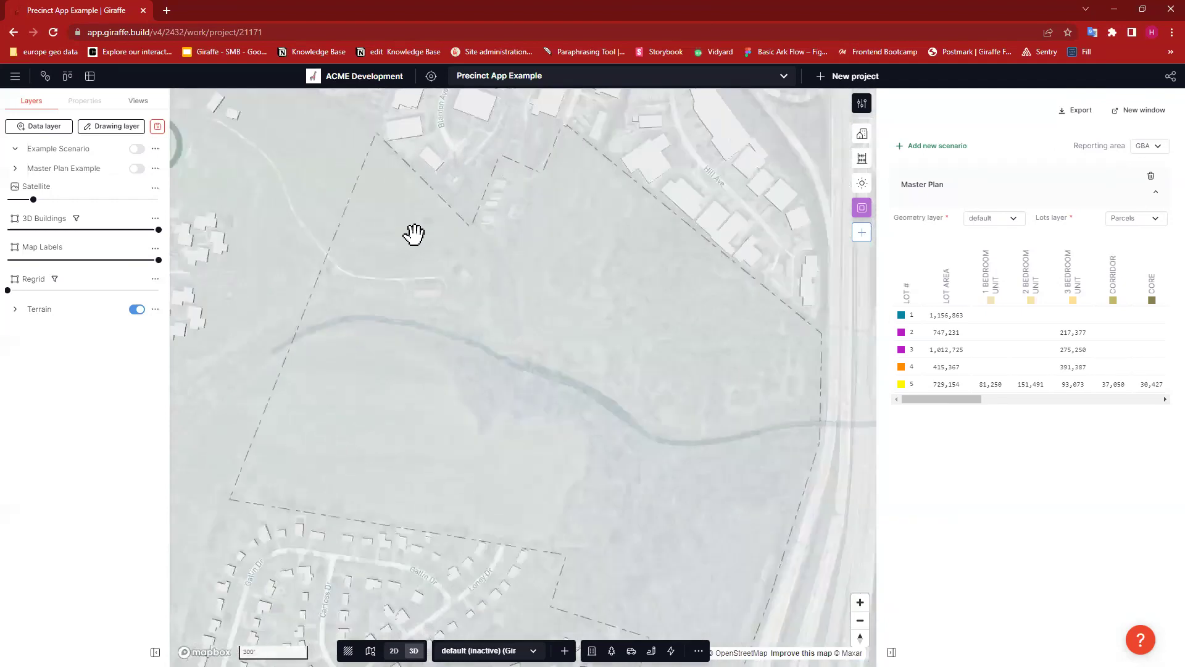
scroll(413, 234, down, 1)
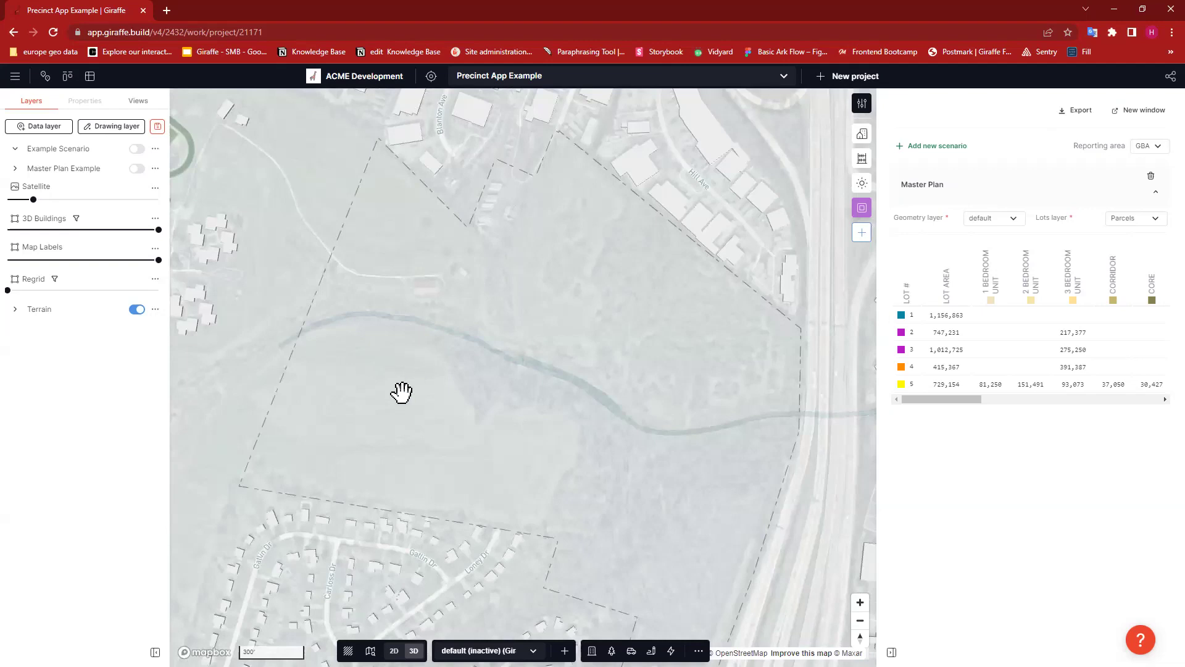
drag(397, 370, 389, 362)
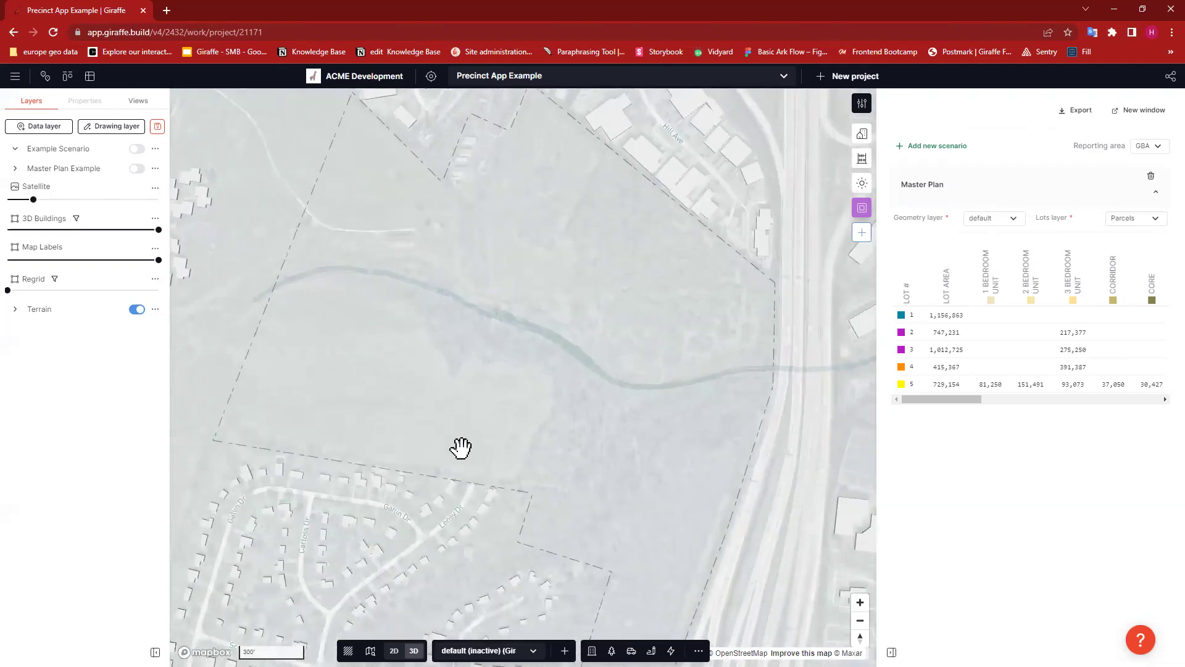
drag(640, 314, 622, 347)
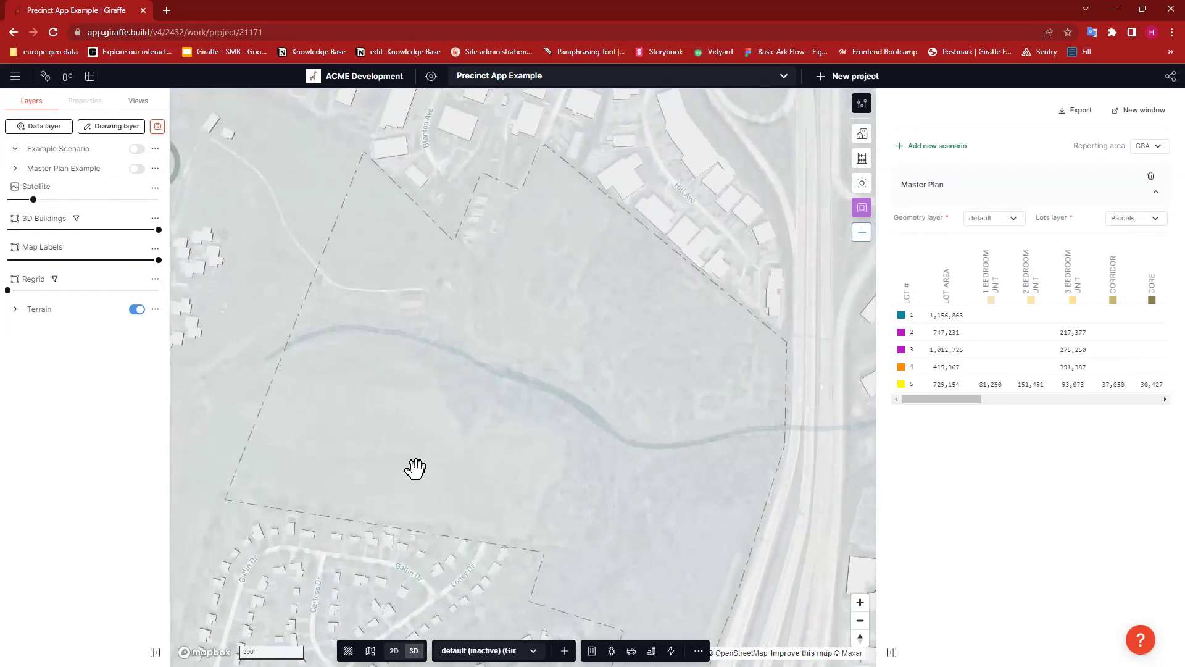
drag(415, 469, 484, 402)
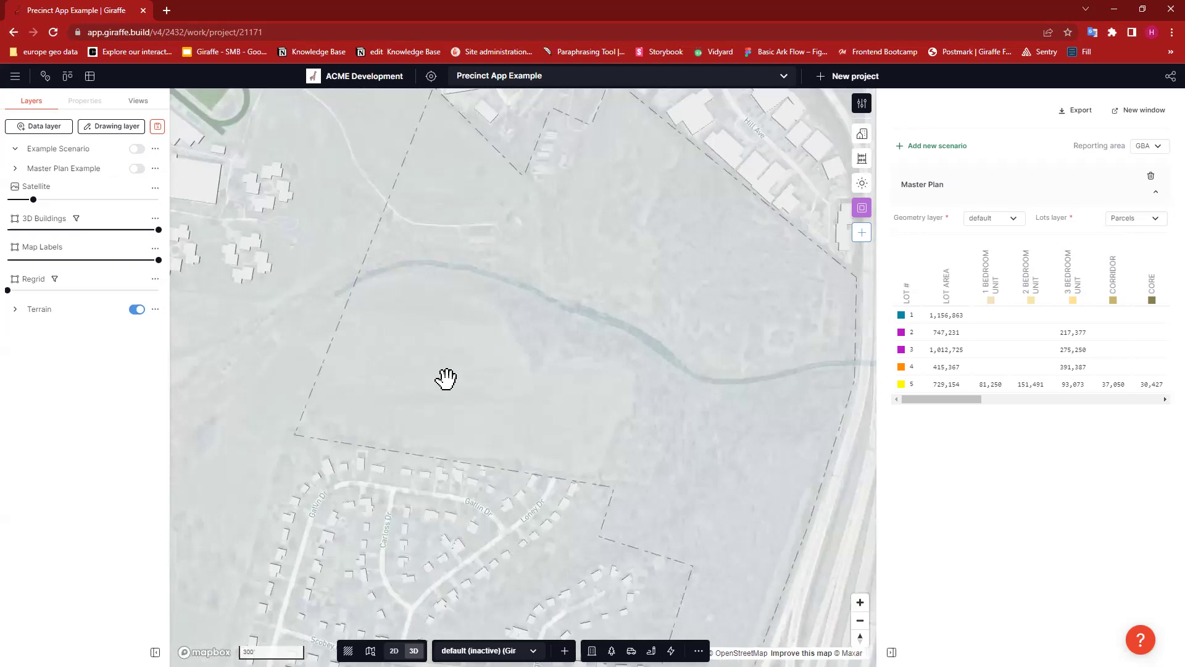
drag(444, 376, 357, 247)
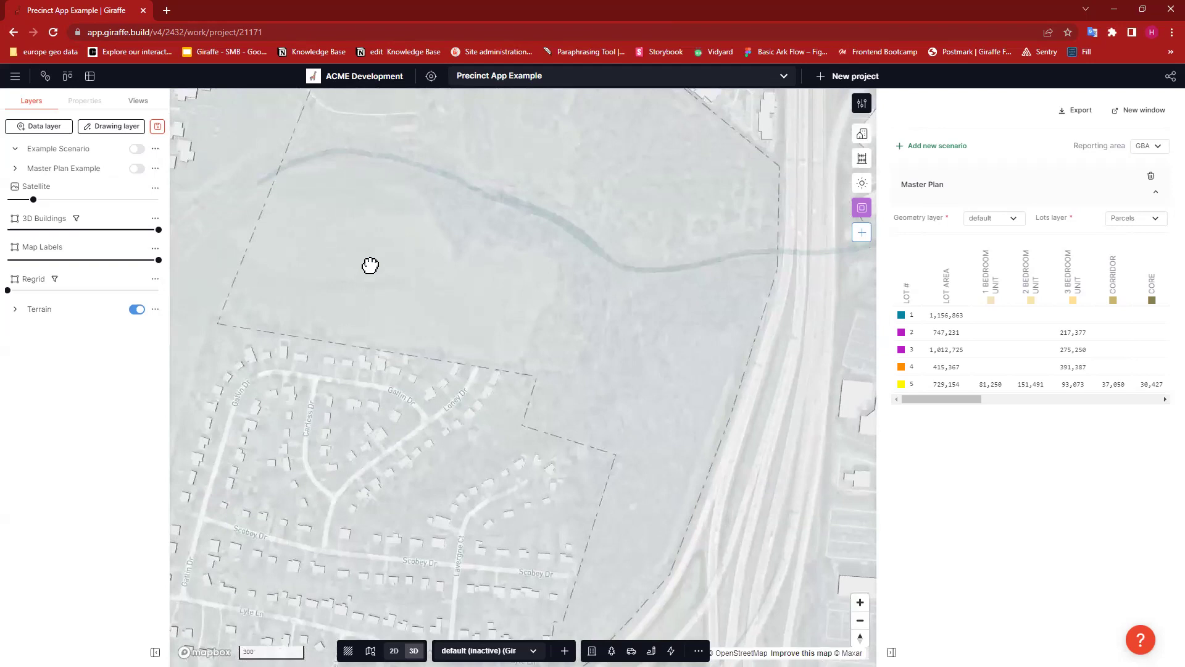
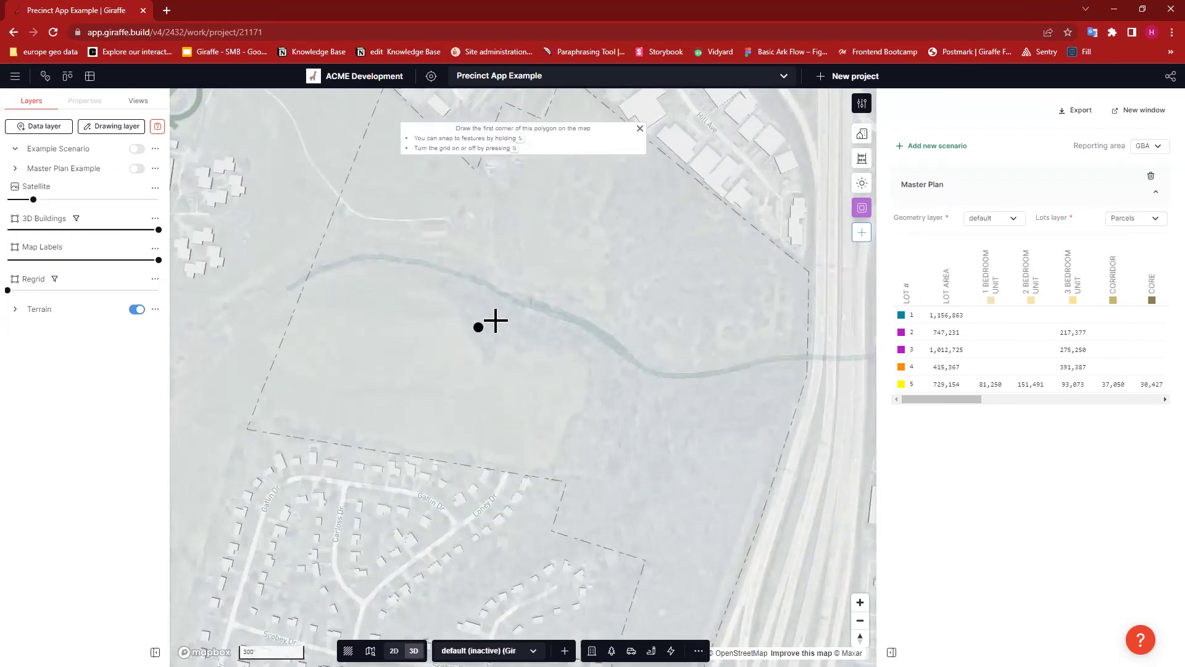
Draw a lot polygon of about 1,088,000 ft² between the site's southwestern boundary and the creek
click(247, 431)
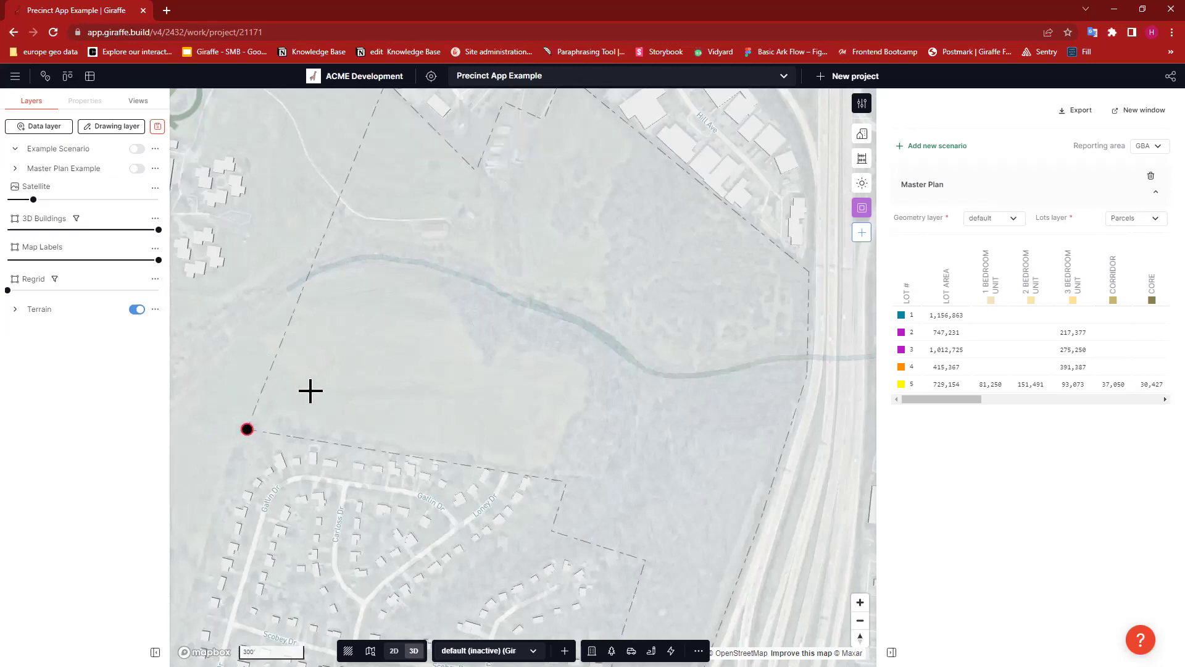
click(245, 429)
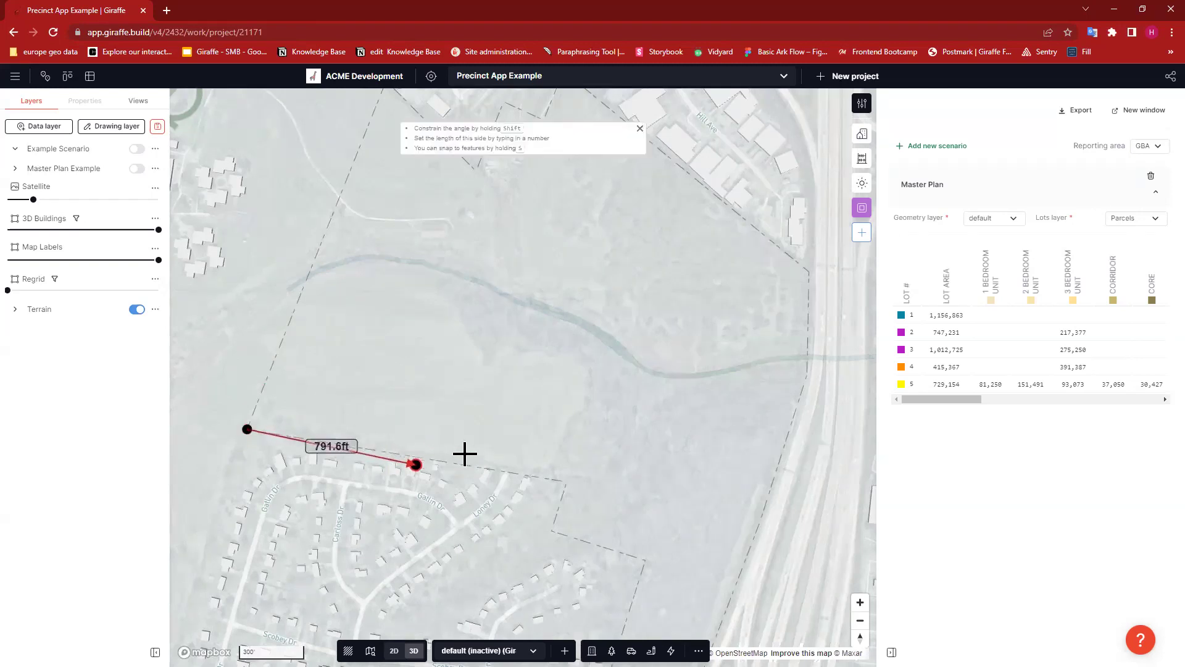
click(568, 482)
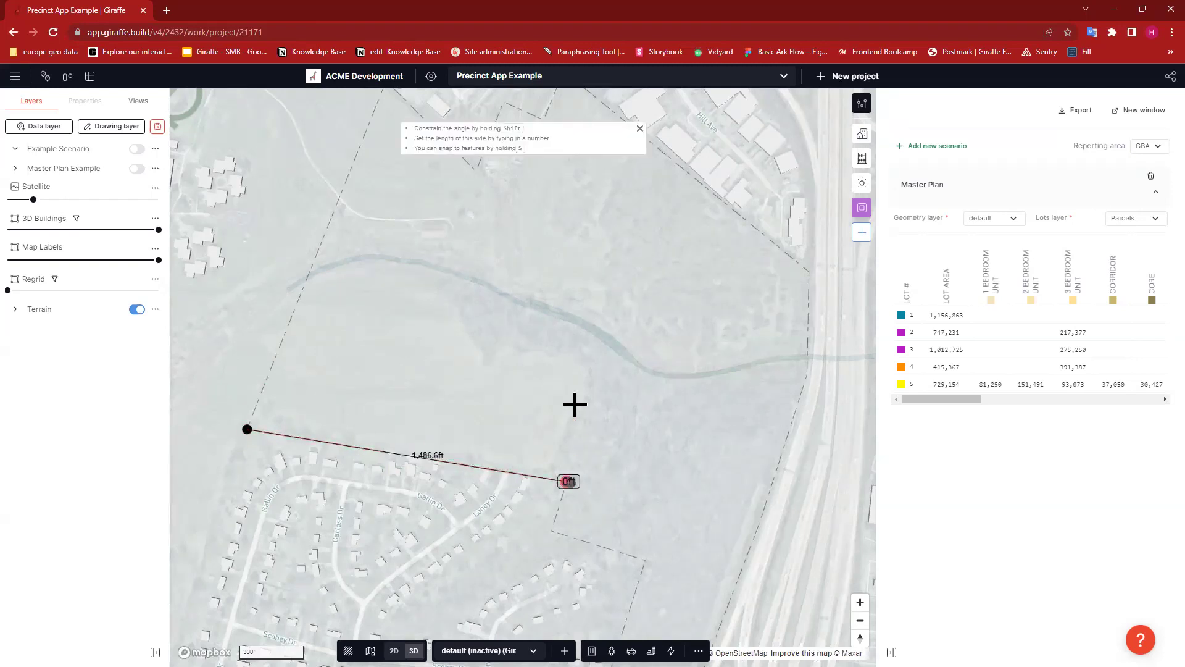
click(587, 334)
click(513, 309)
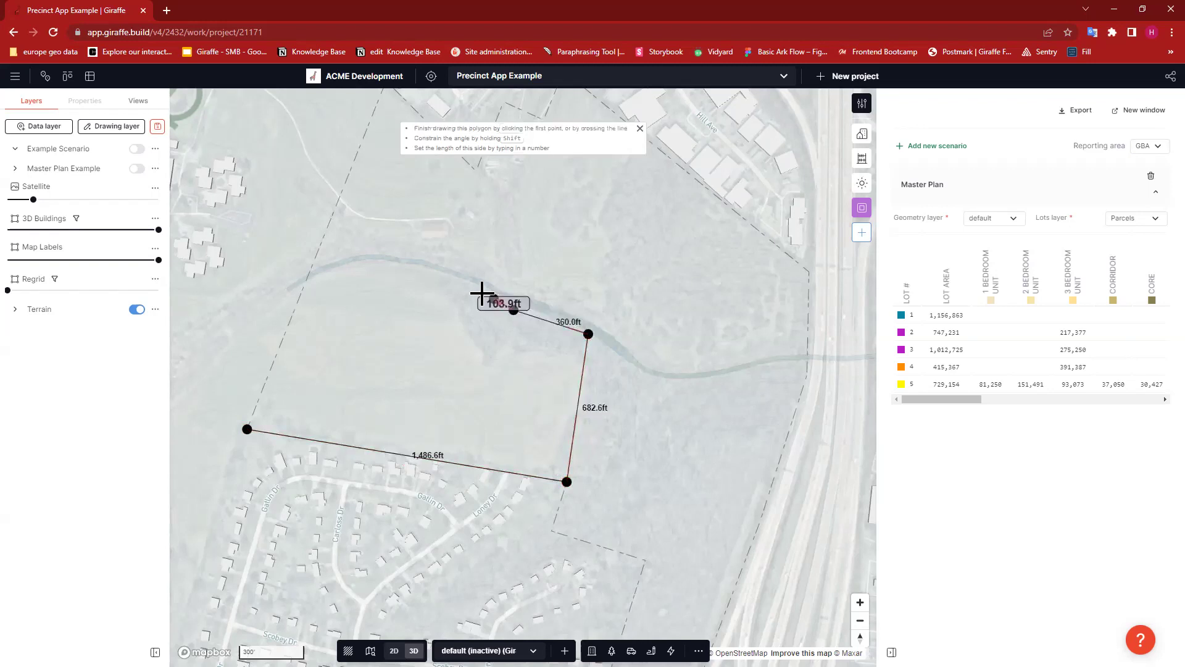
click(462, 281)
click(378, 264)
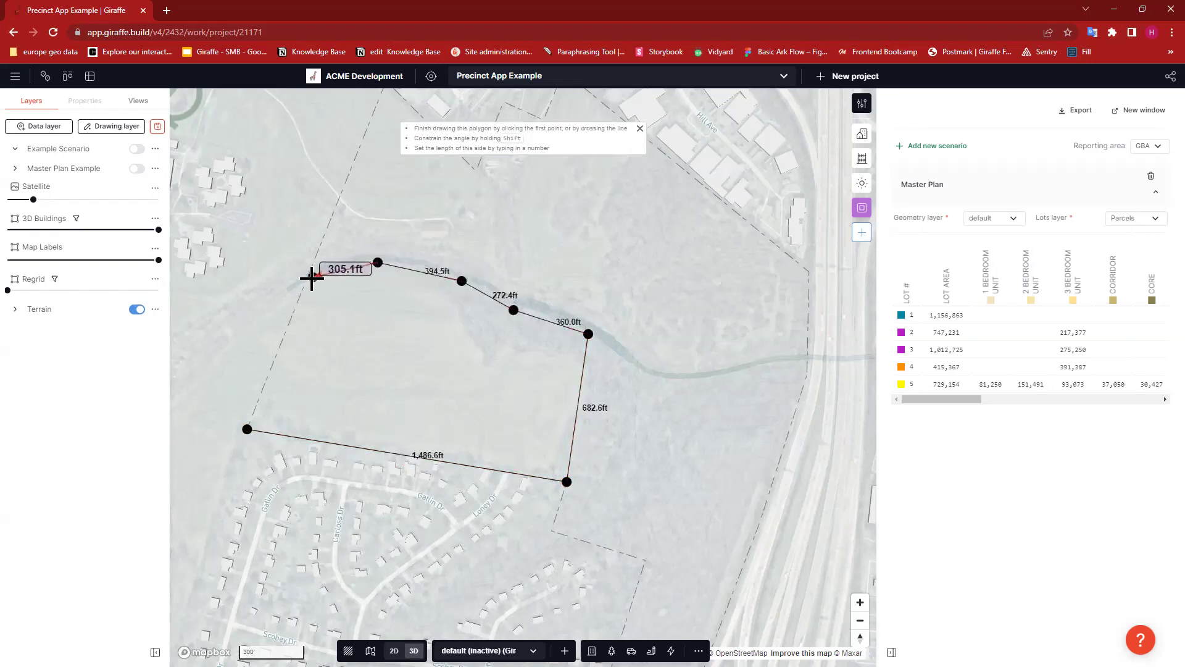
click(312, 281)
click(300, 289)
click(247, 429)
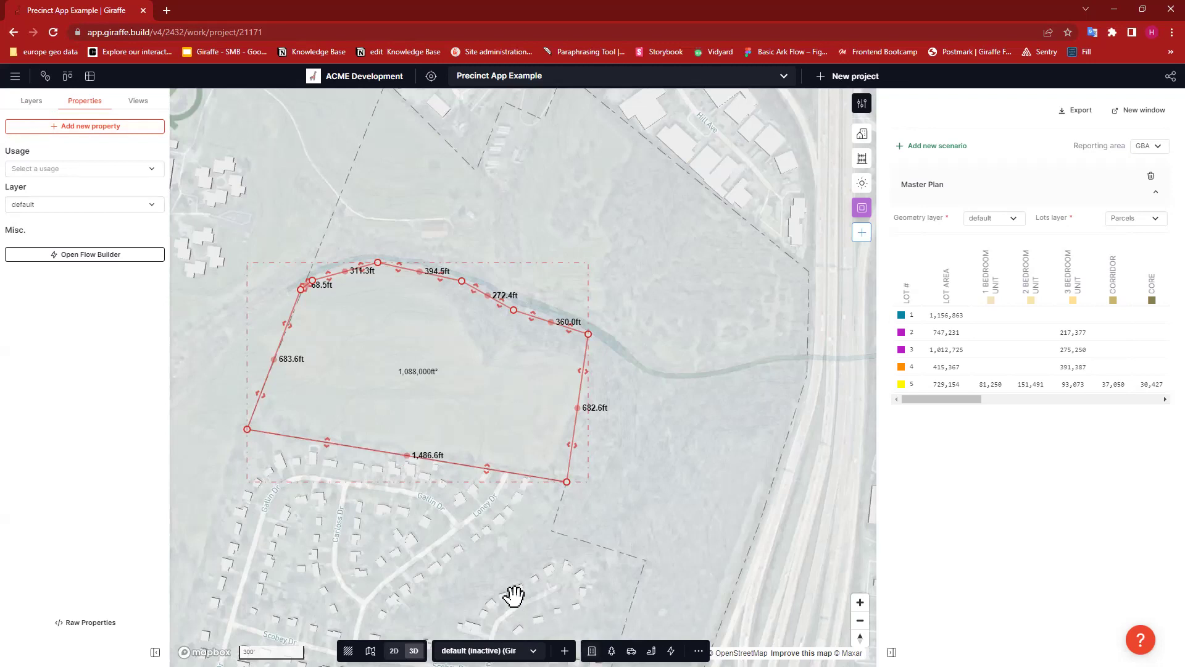
Create a new drawing layer named Lots
click(32, 101)
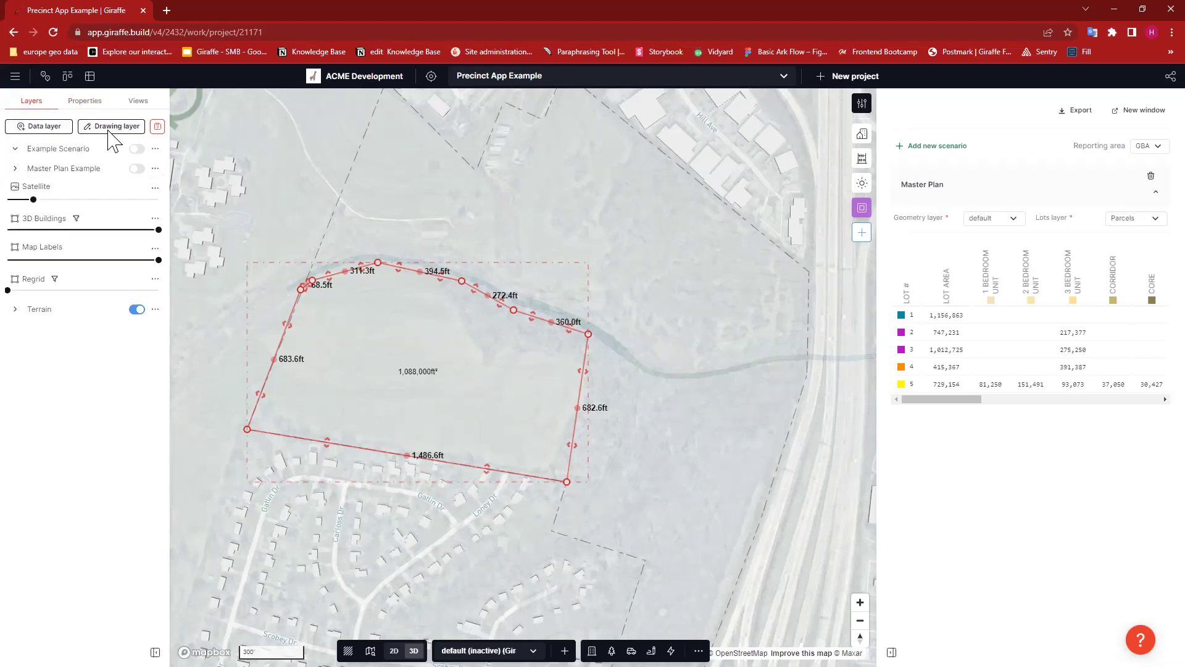
click(114, 129)
click(114, 127)
click(116, 127)
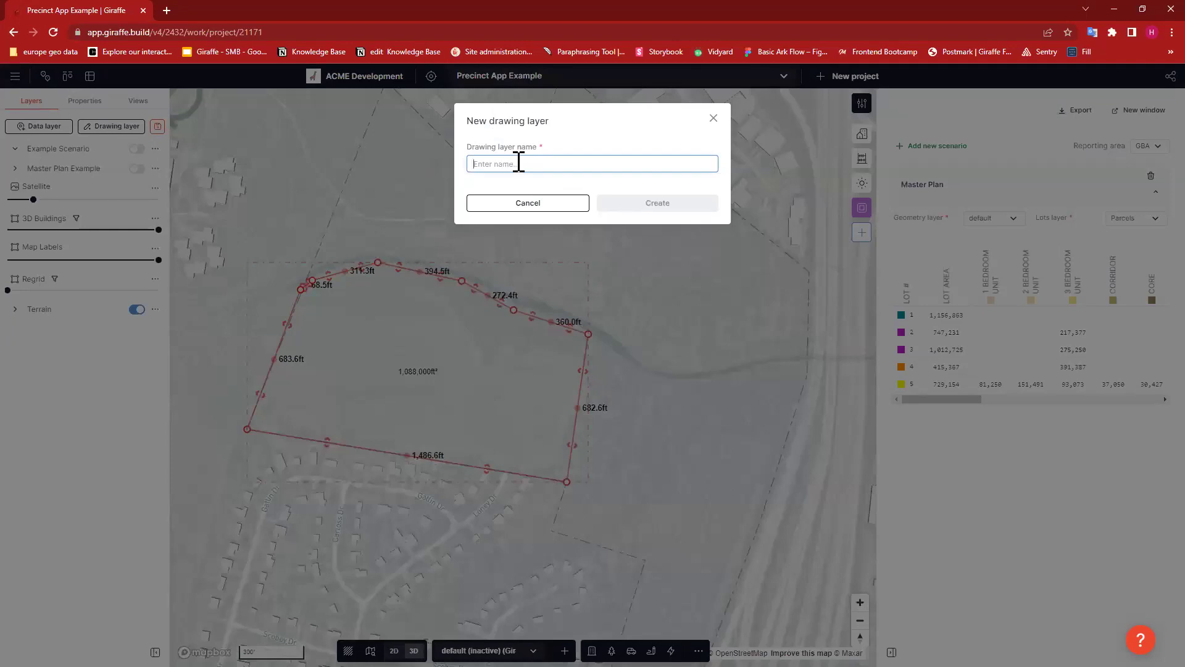
text(Lots)
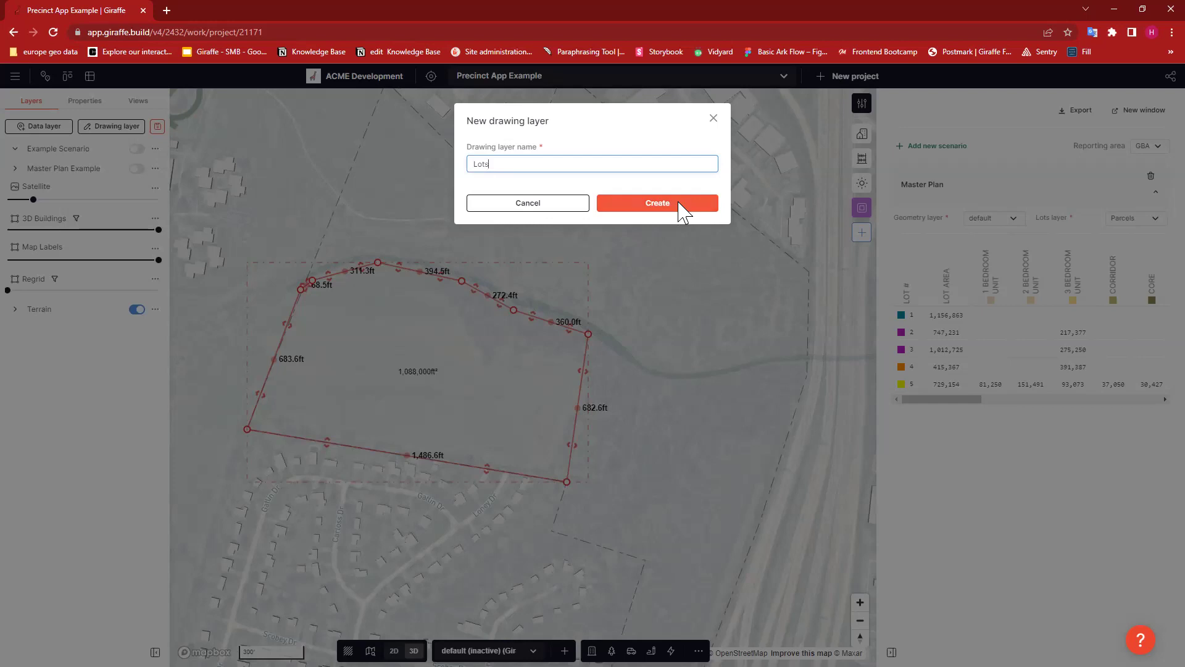
click(680, 203)
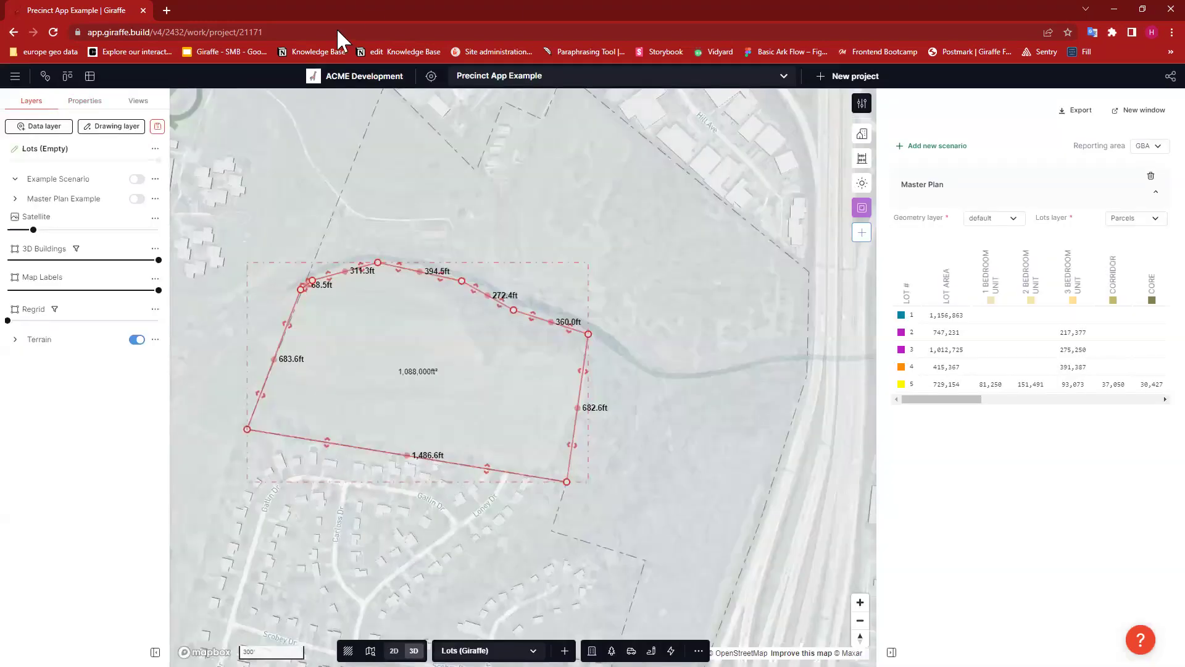
Move the lot polygon between the southwestern boundary and the creek to the Lots layer
click(86, 102)
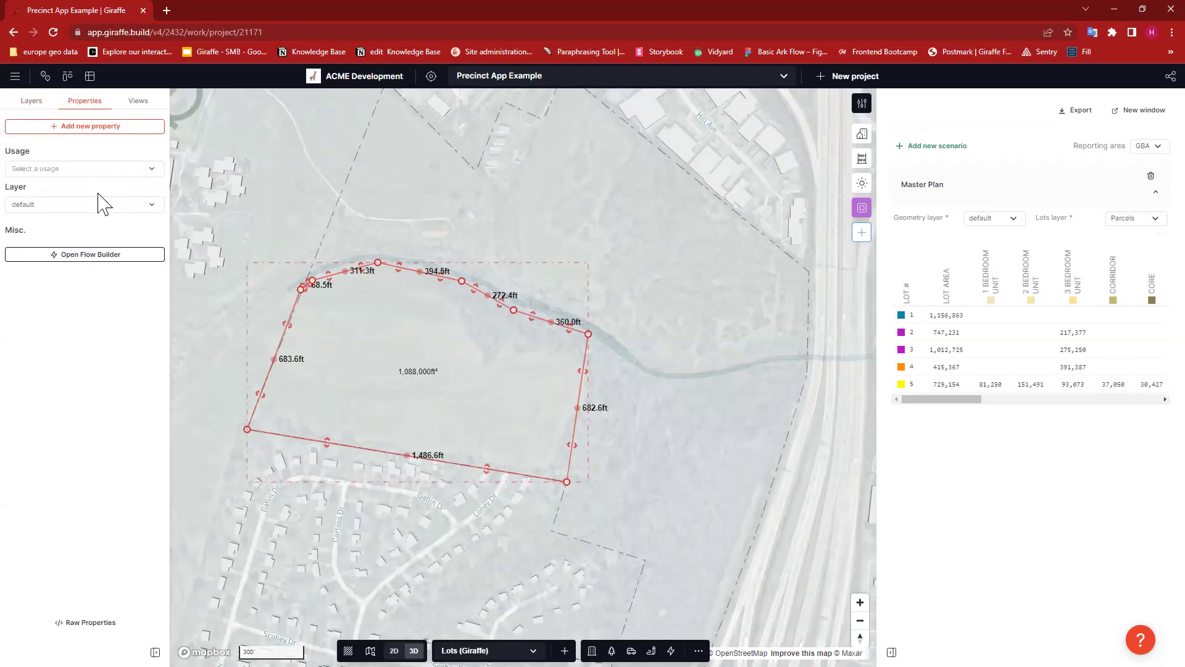
click(33, 207)
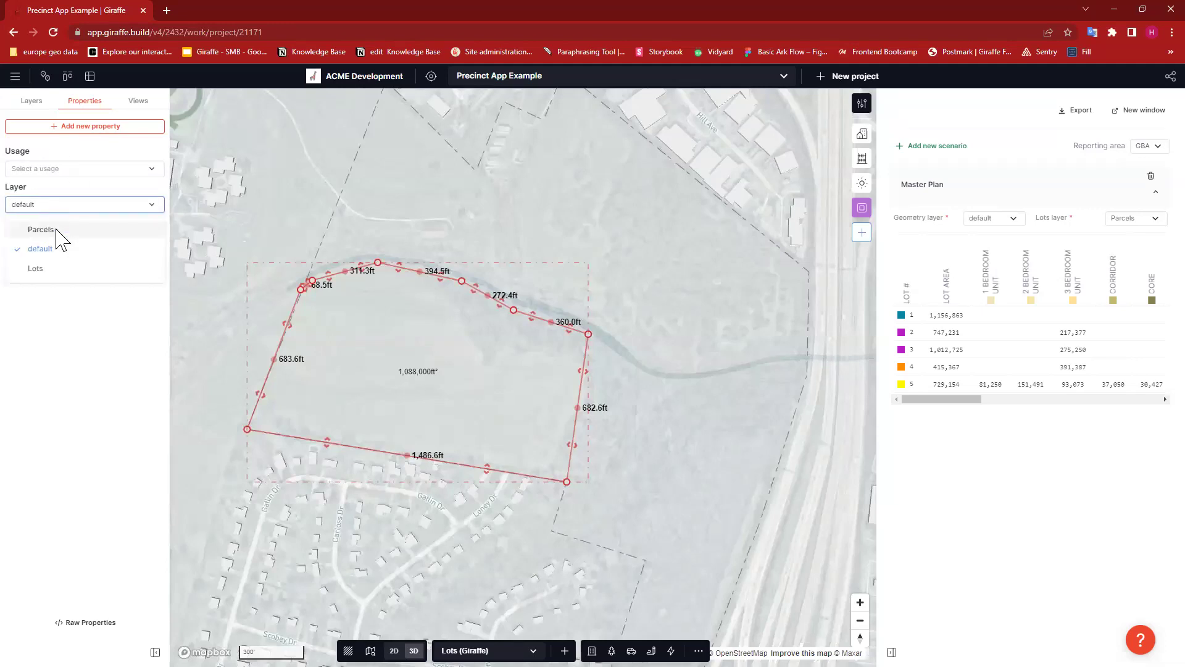
click(67, 277)
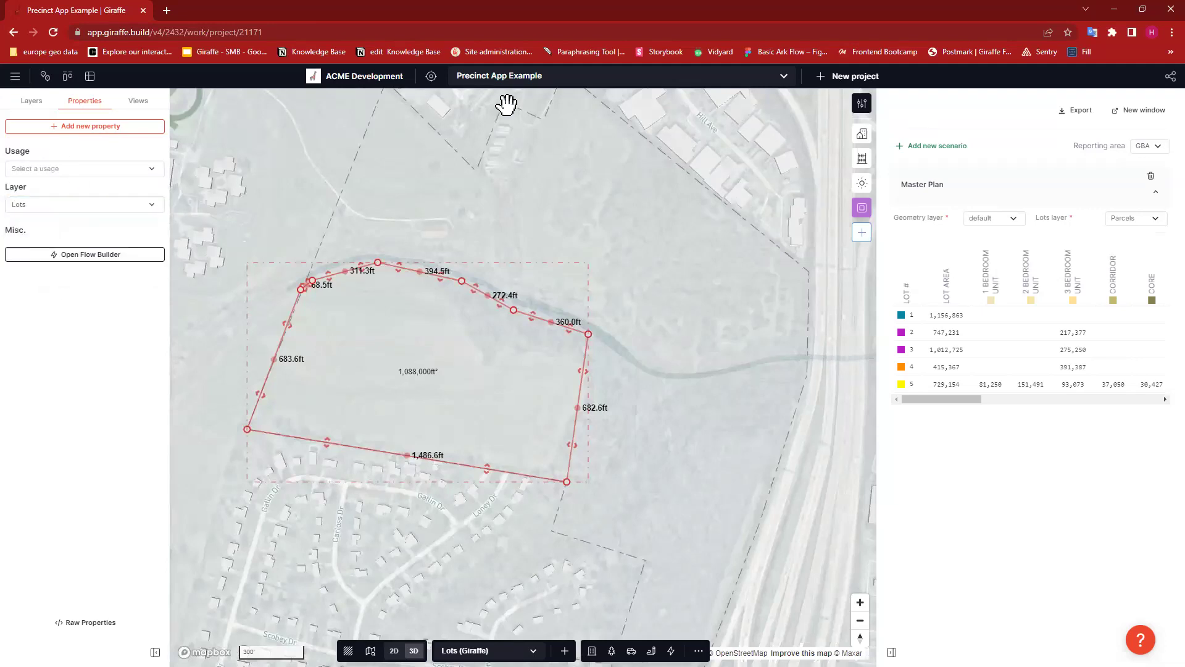
click(32, 102)
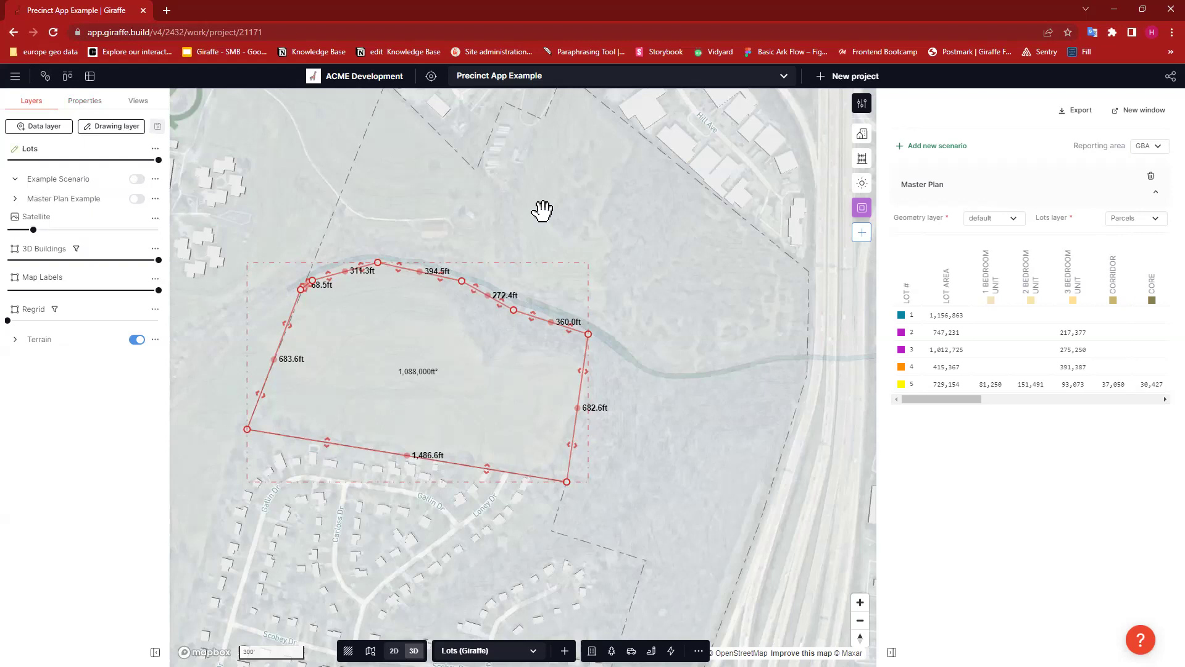
key(Escape)
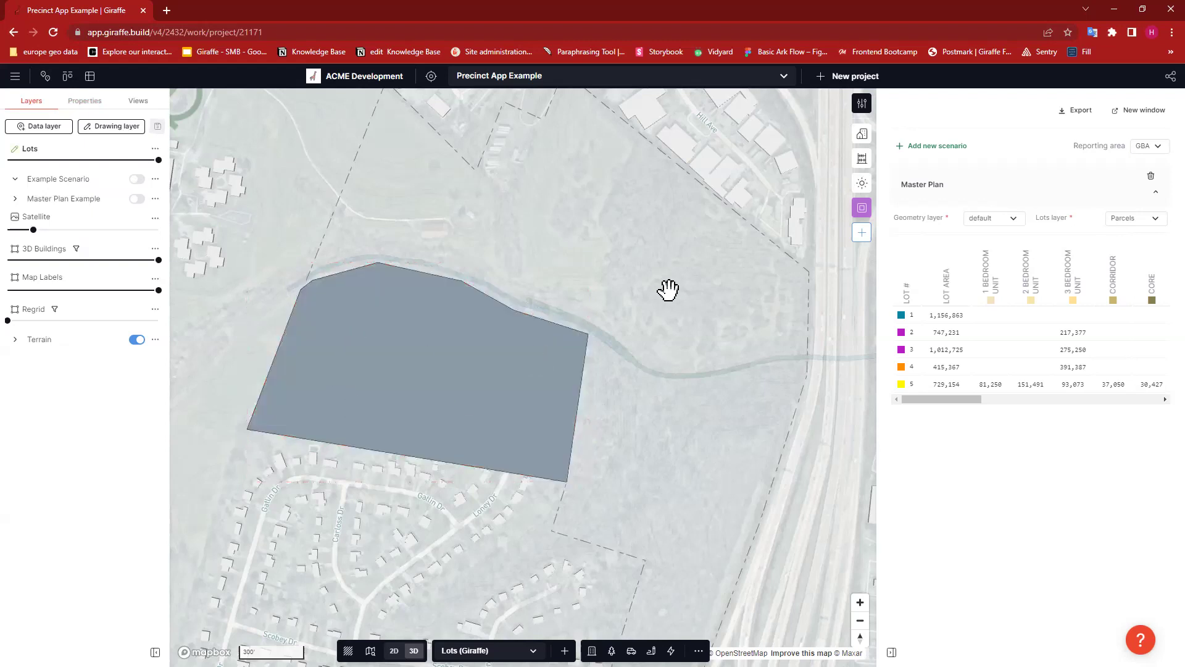
Trim the lot's eastern part to leave about 578,600 ft², with a straight eastern edge of about 828 ft between the southern boundary and the creek
key(ctrl+z)
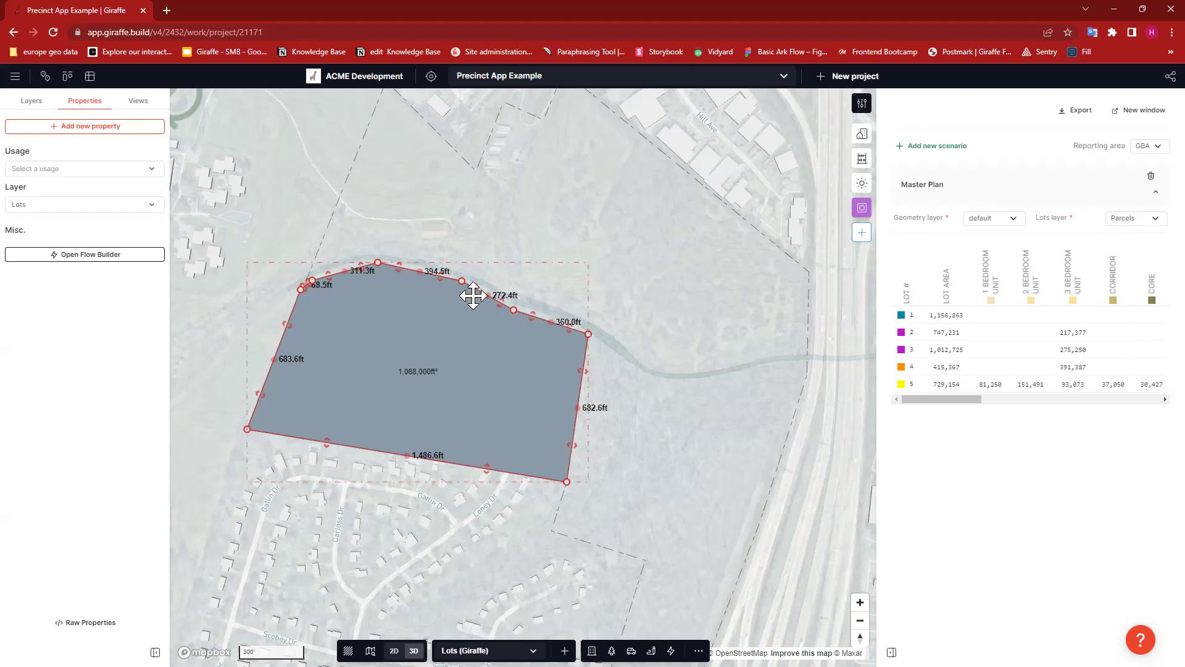
drag(587, 334, 567, 481)
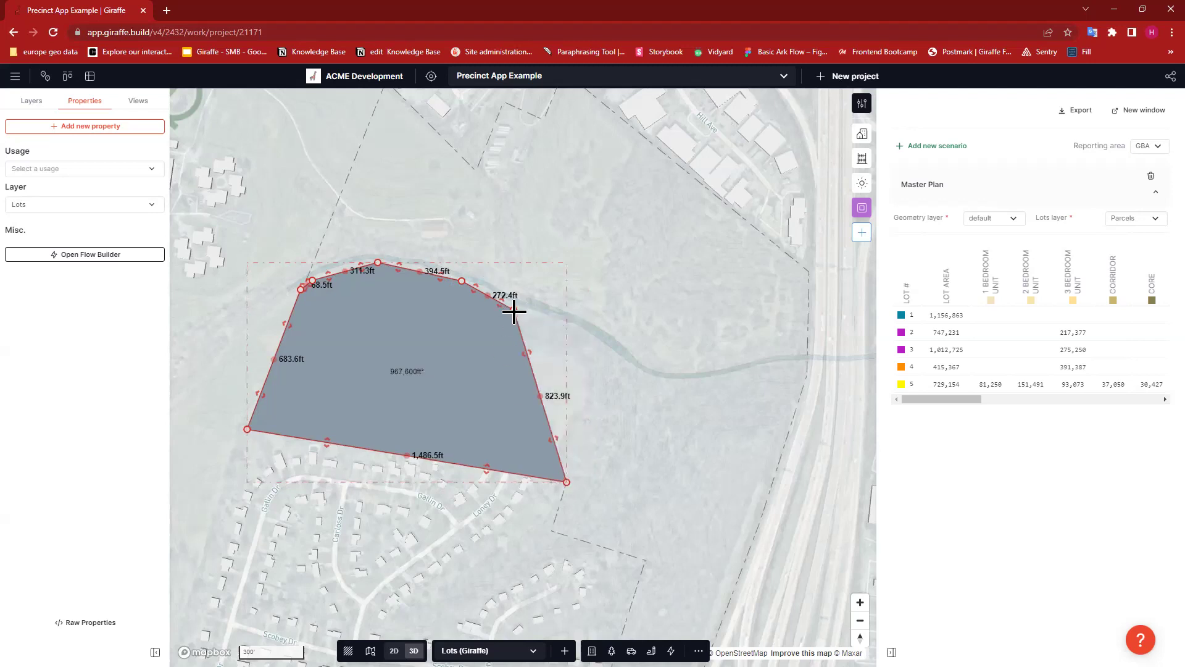
click(407, 454)
click(576, 482)
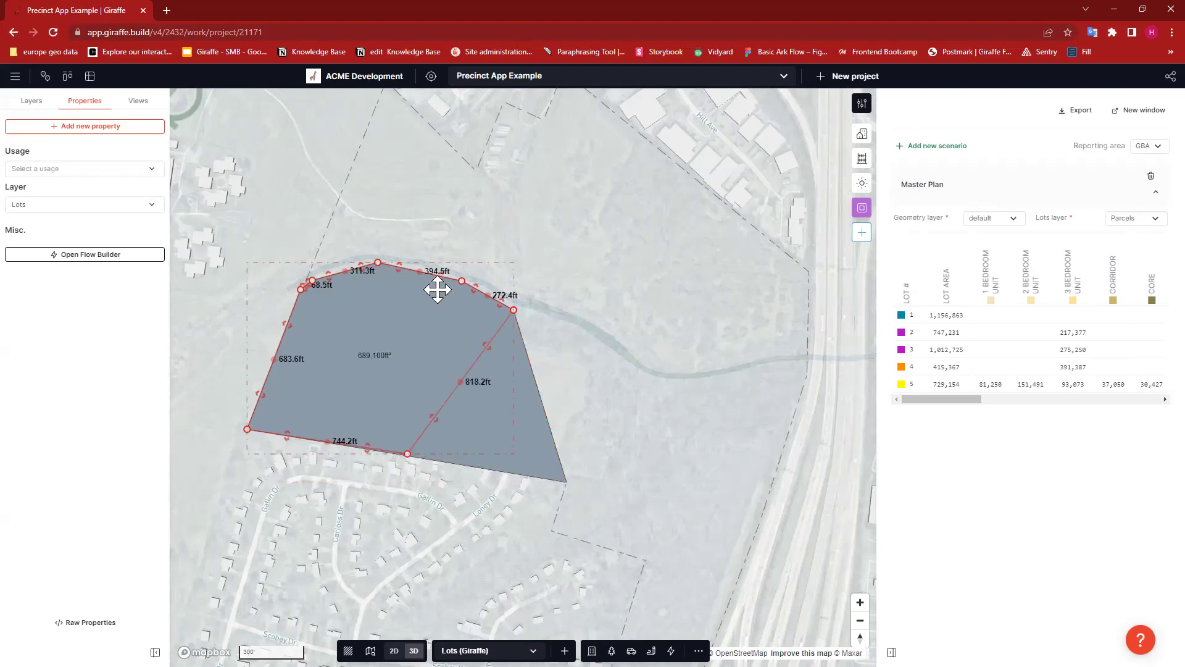
click(514, 311)
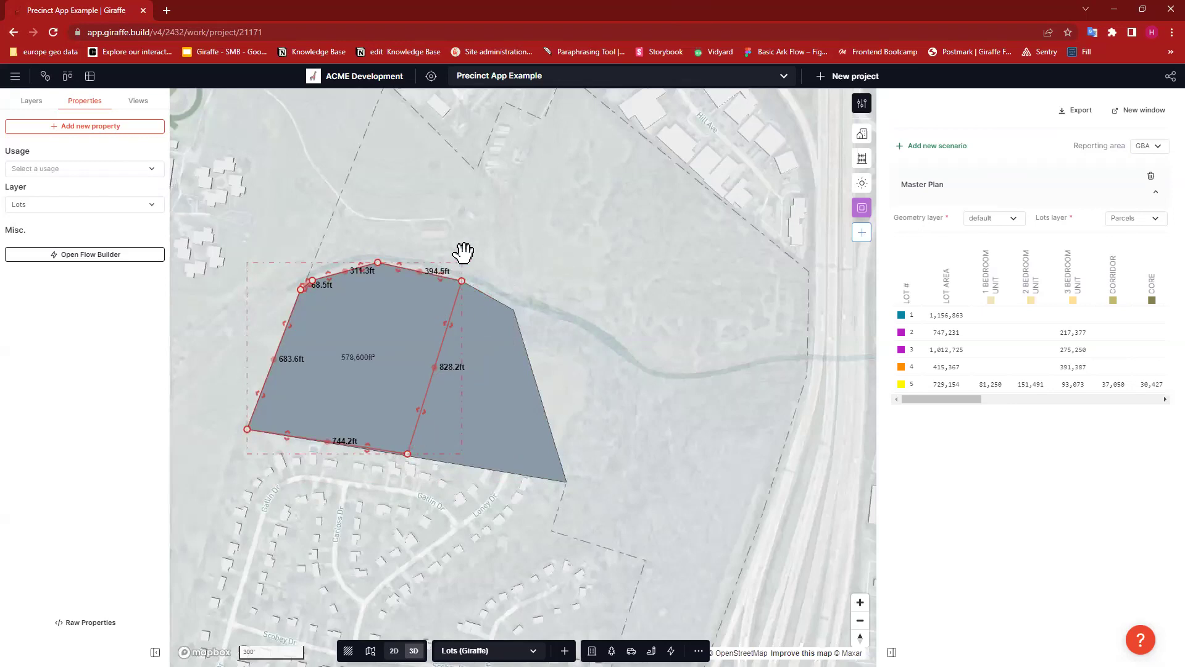
double_click(313, 334)
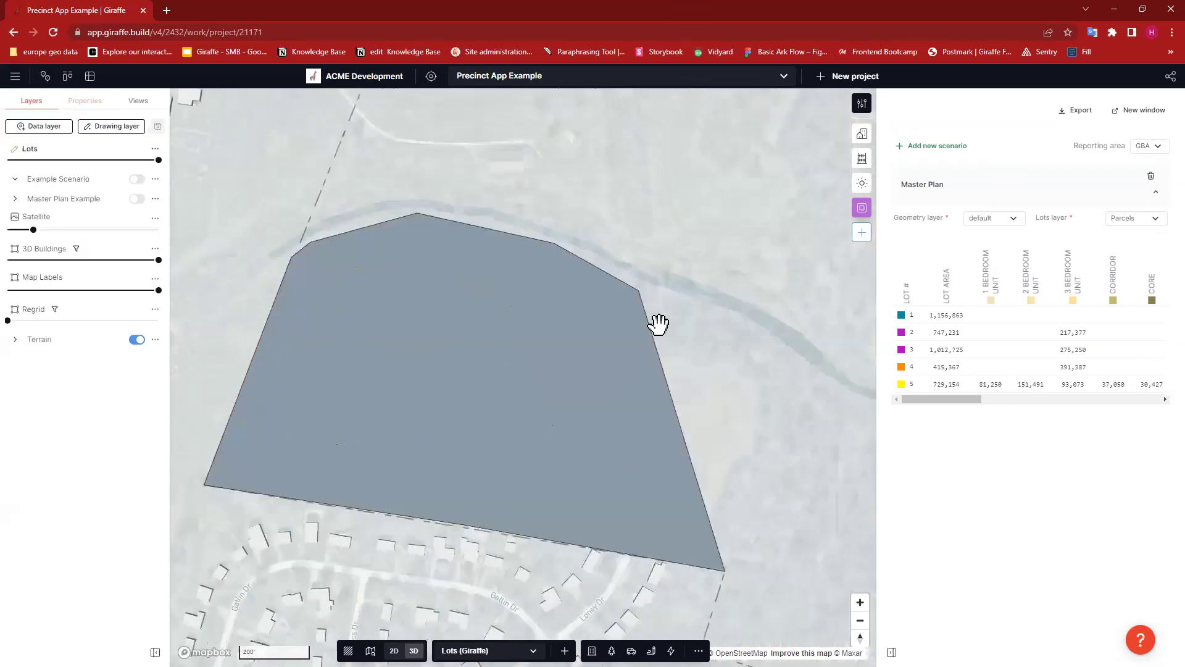
scroll(733, 418, down, 3)
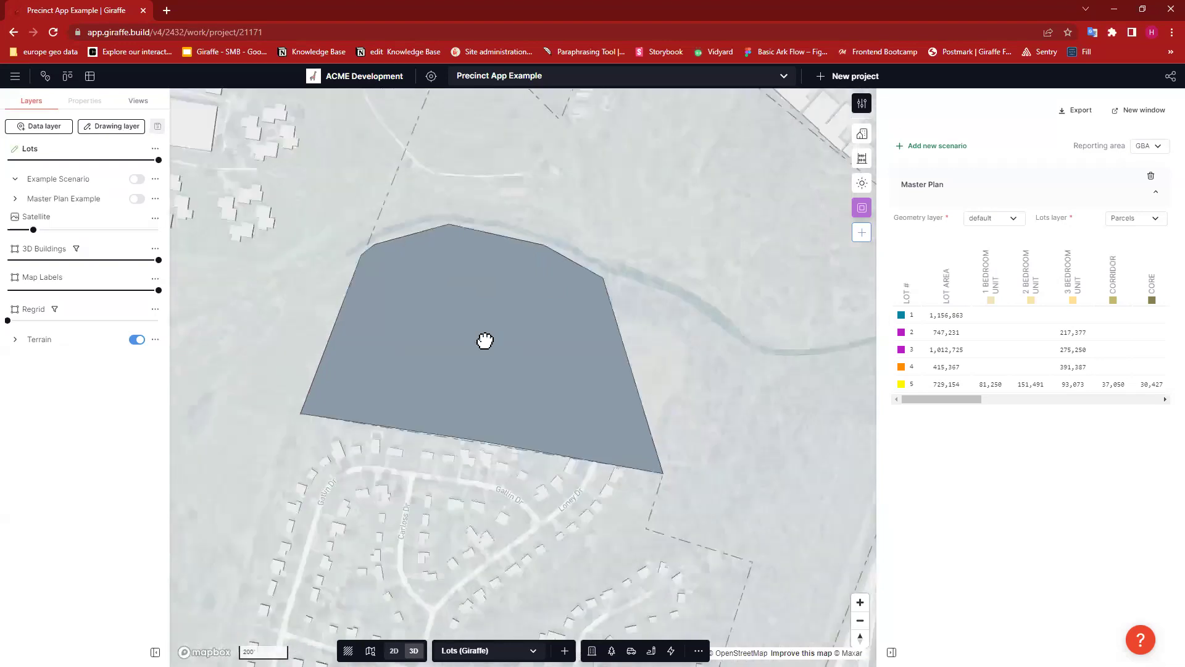
click(486, 341)
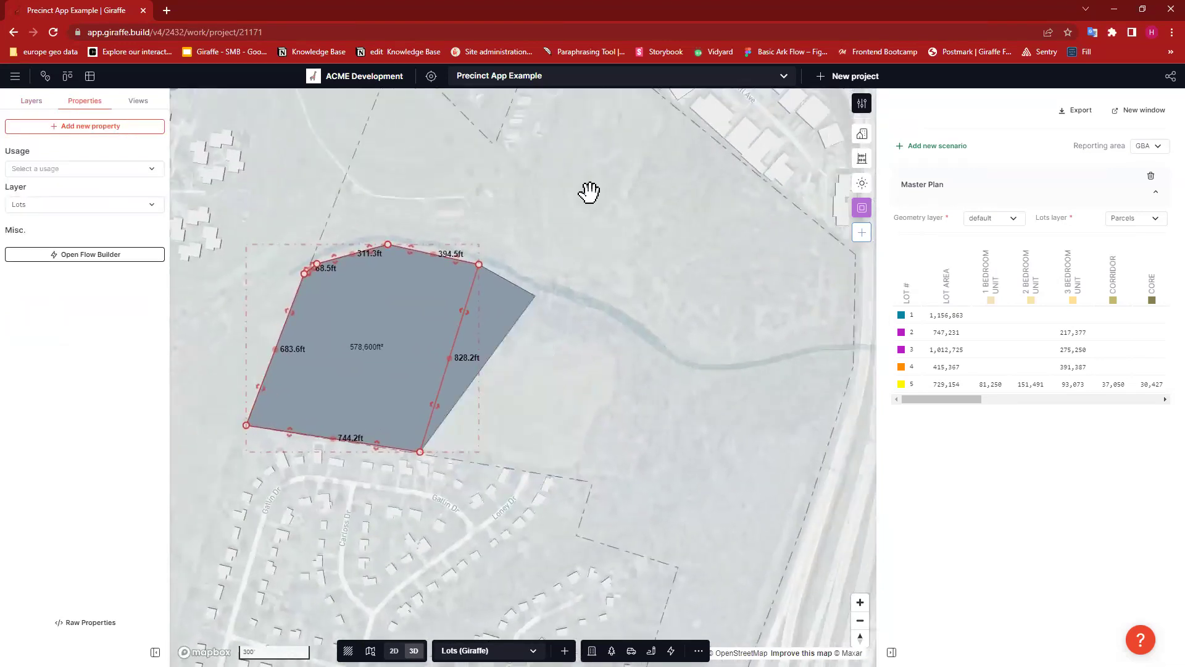
click(552, 465)
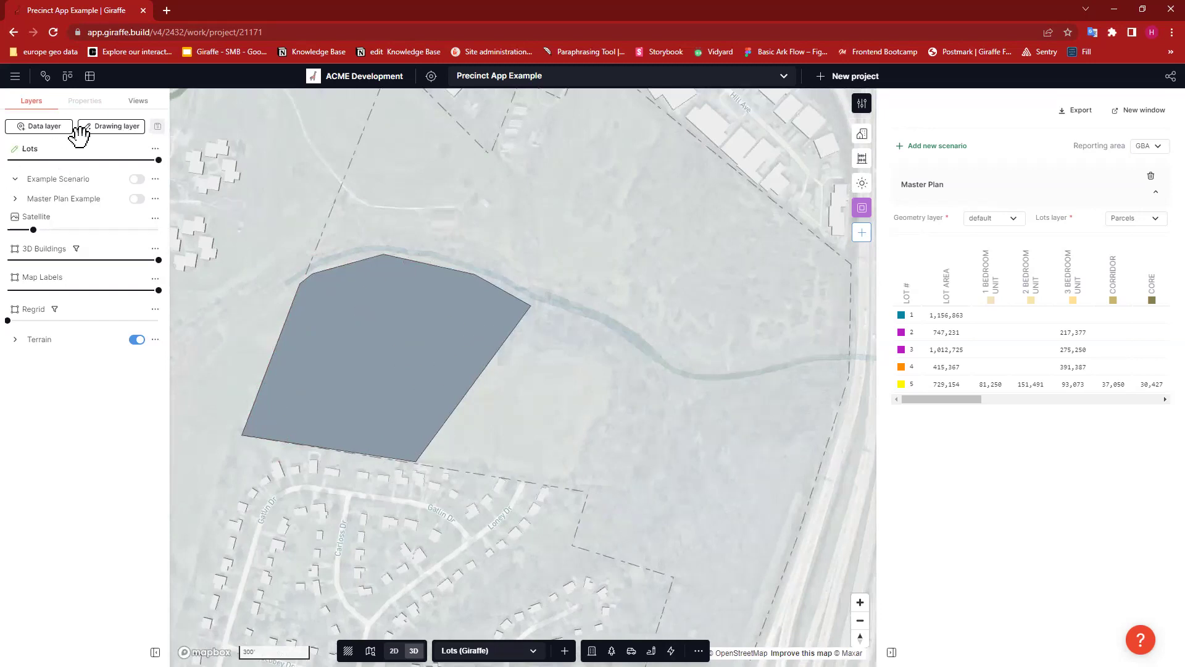
Draw a second lot of about 558,500 ft² against the first lot's eastern edge, between the creek and the site's southern boundary
click(416, 461)
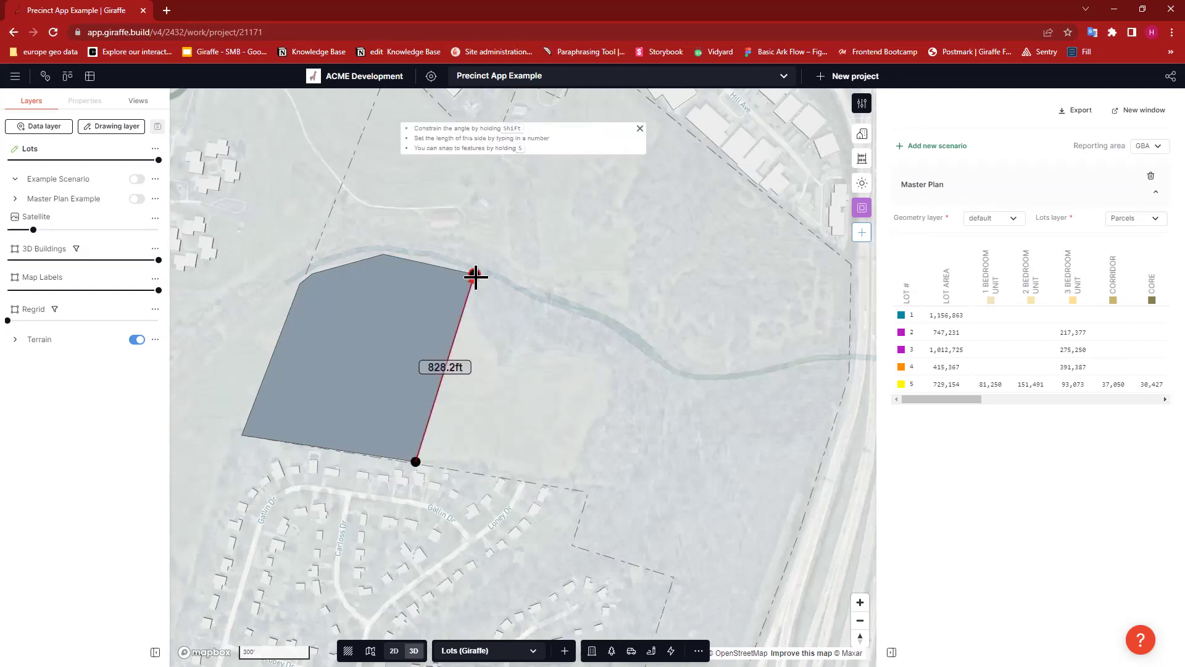
click(474, 274)
click(527, 301)
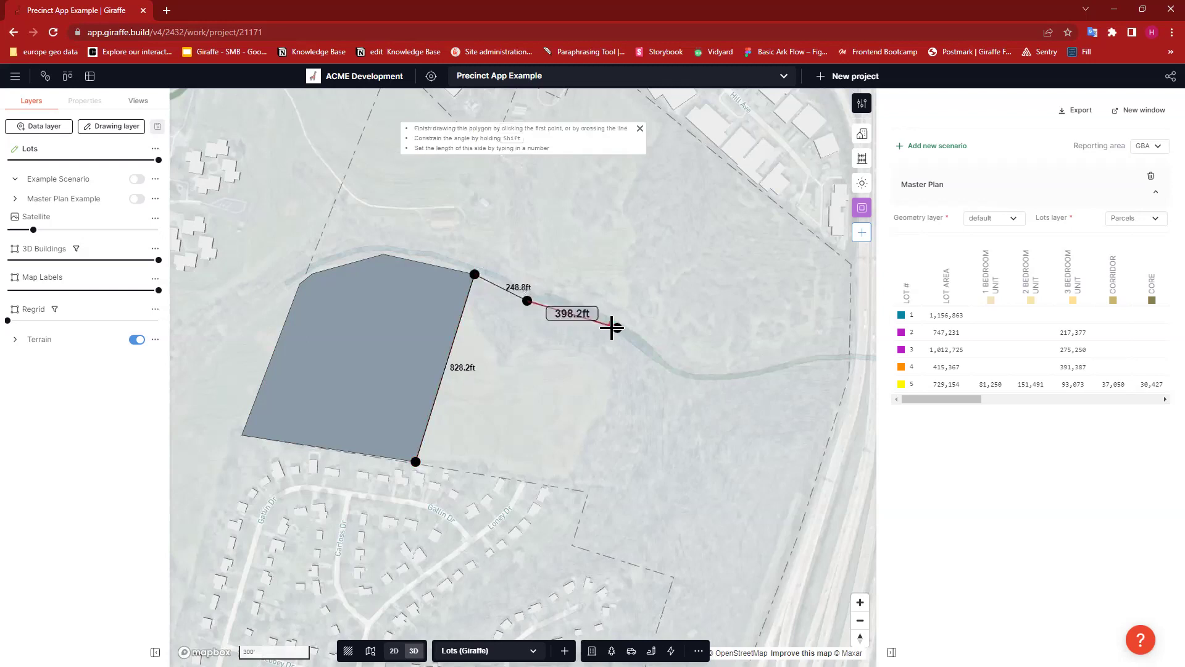
click(613, 333)
click(644, 358)
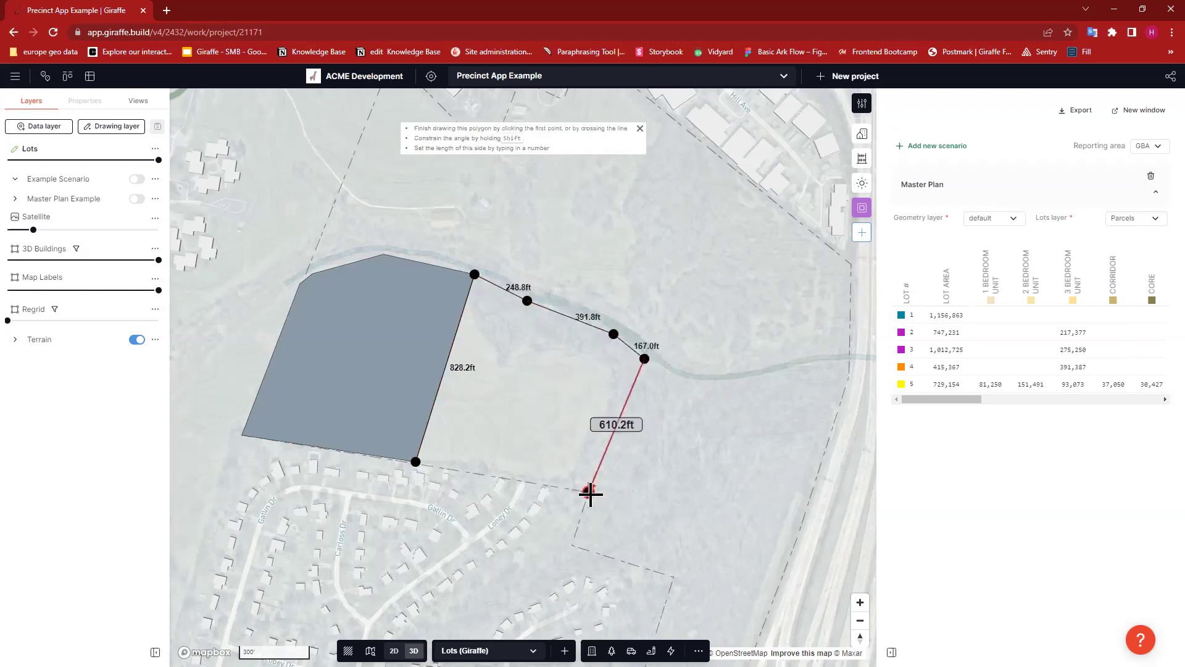
click(589, 492)
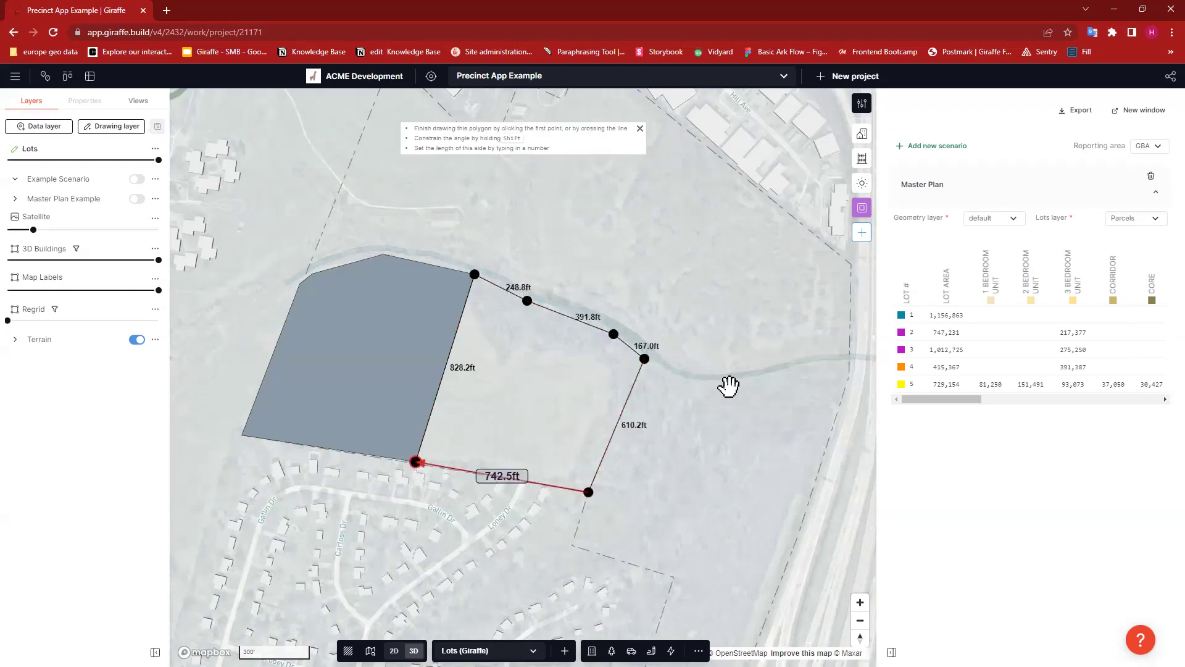
click(416, 462)
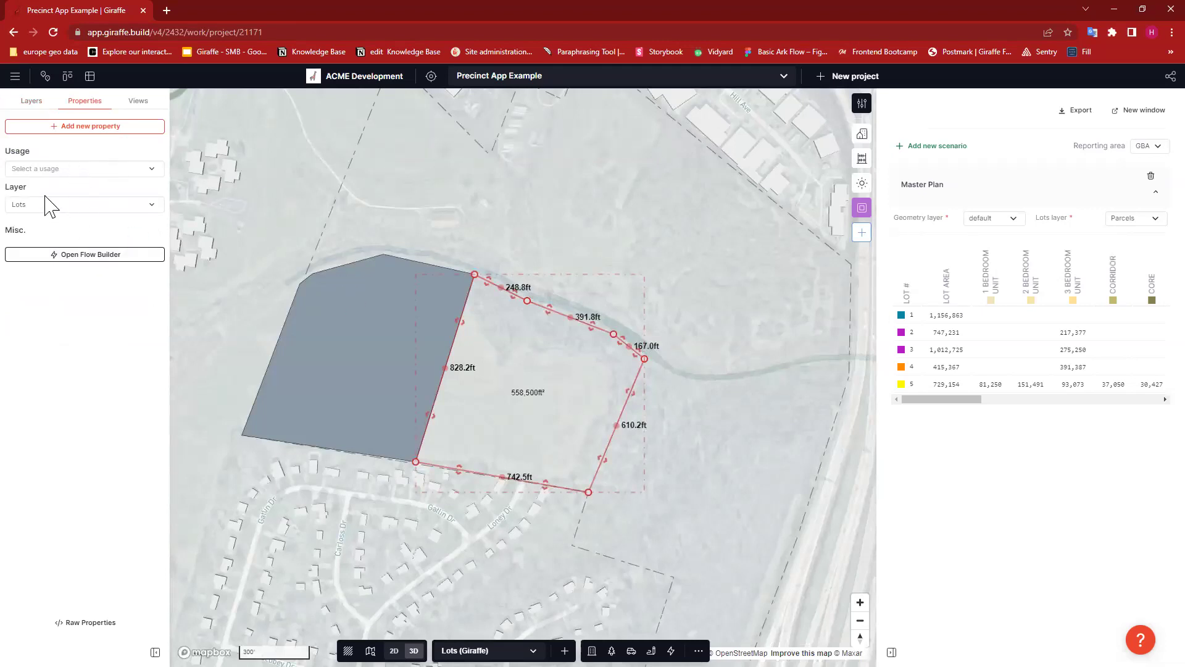
click(568, 196)
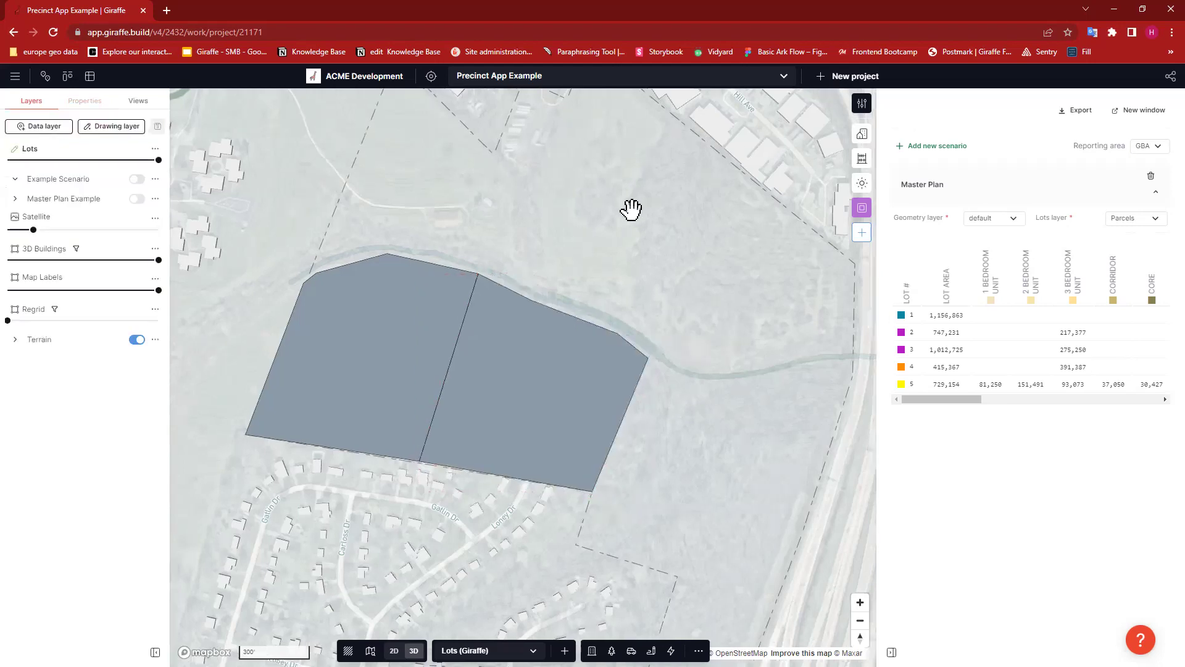
Set the usage of both lots to Parcel
drag(618, 213, 631, 213)
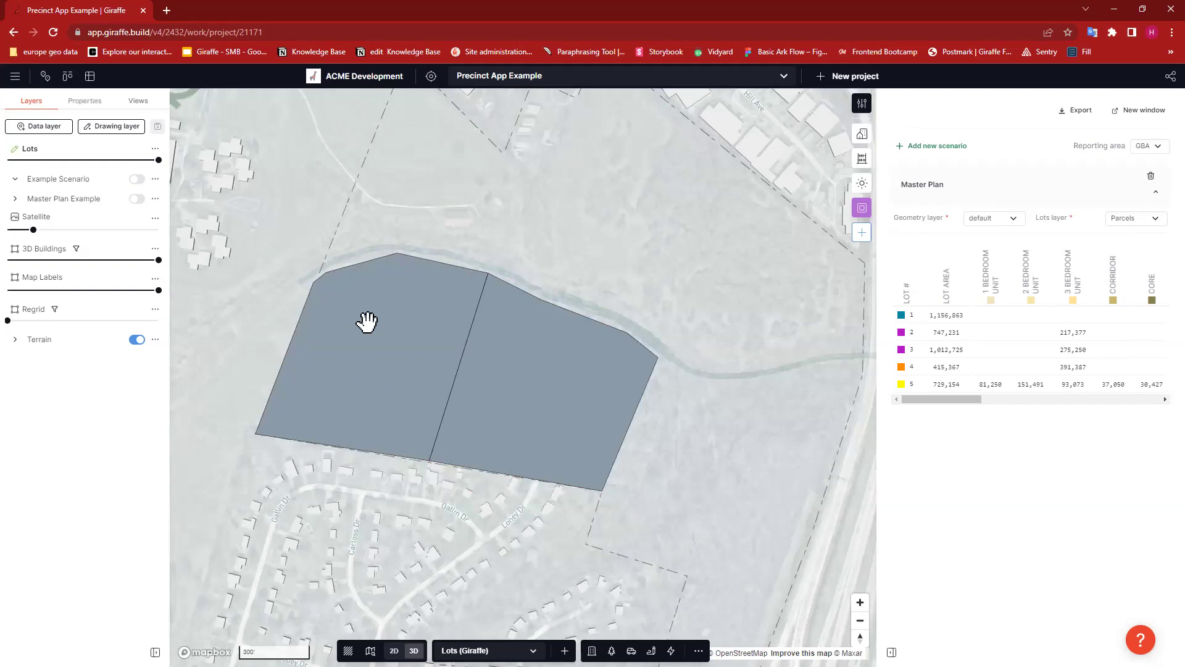
click(364, 313)
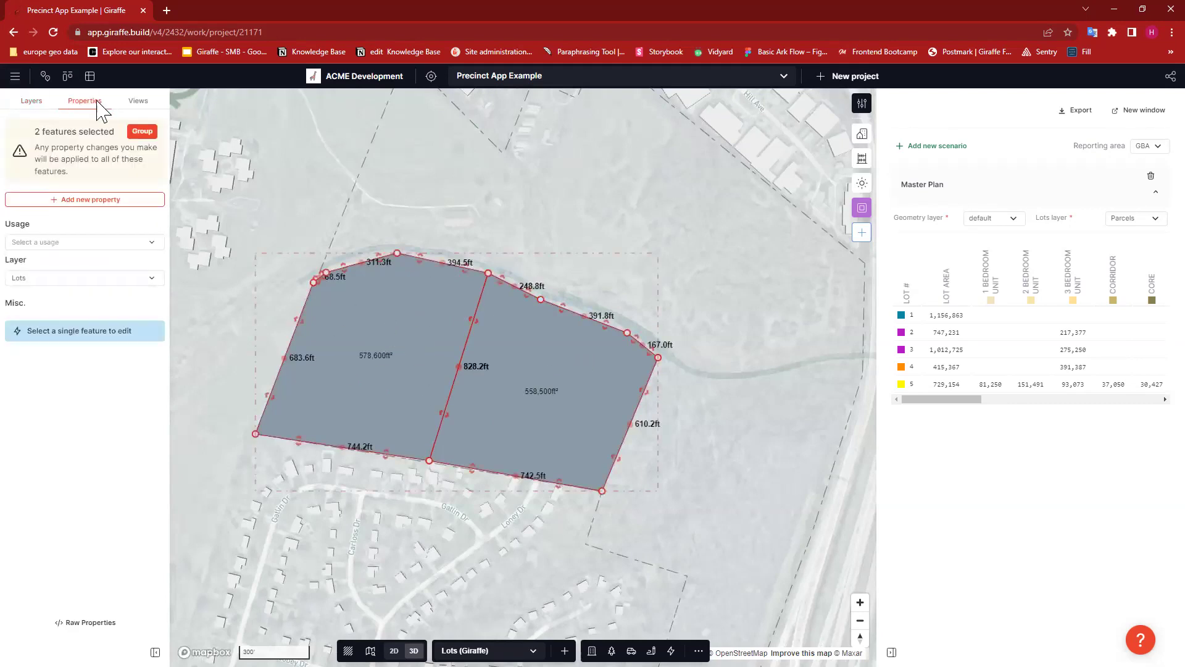
click(59, 243)
click(80, 246)
text(parc)
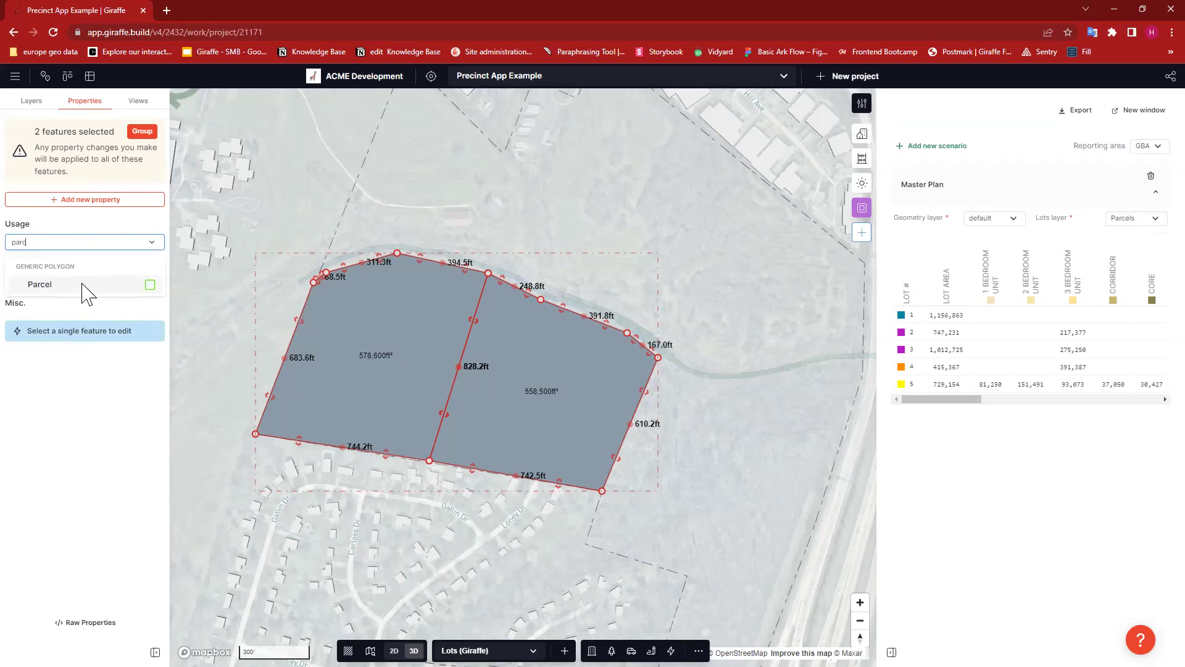
click(87, 286)
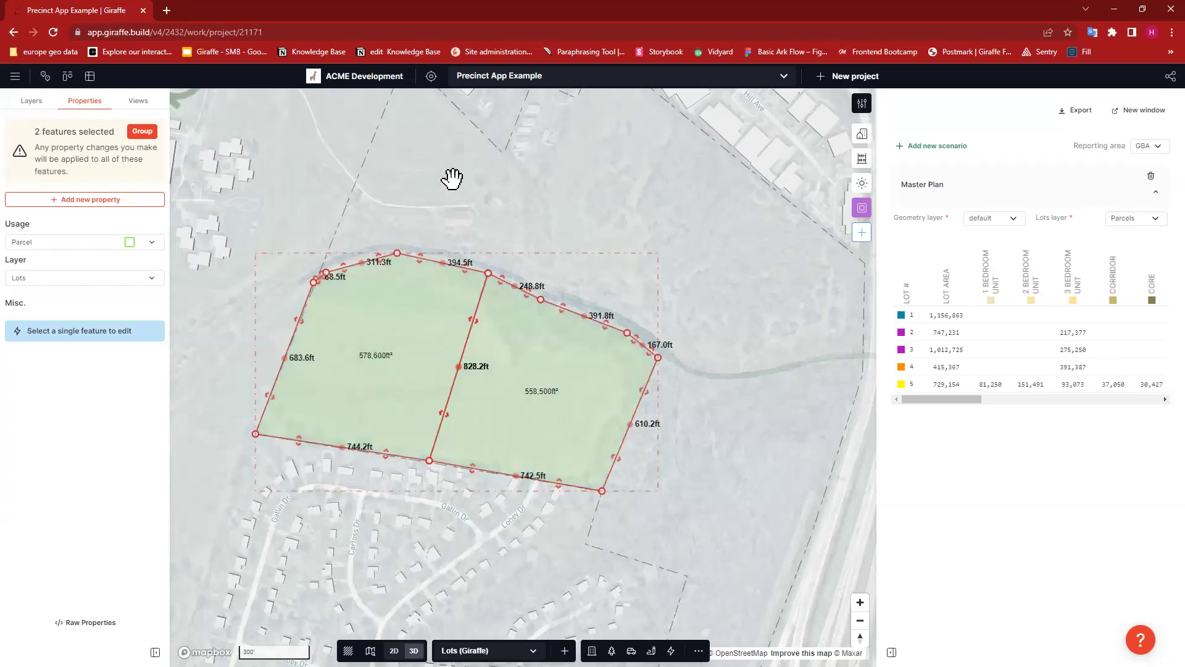
click(646, 202)
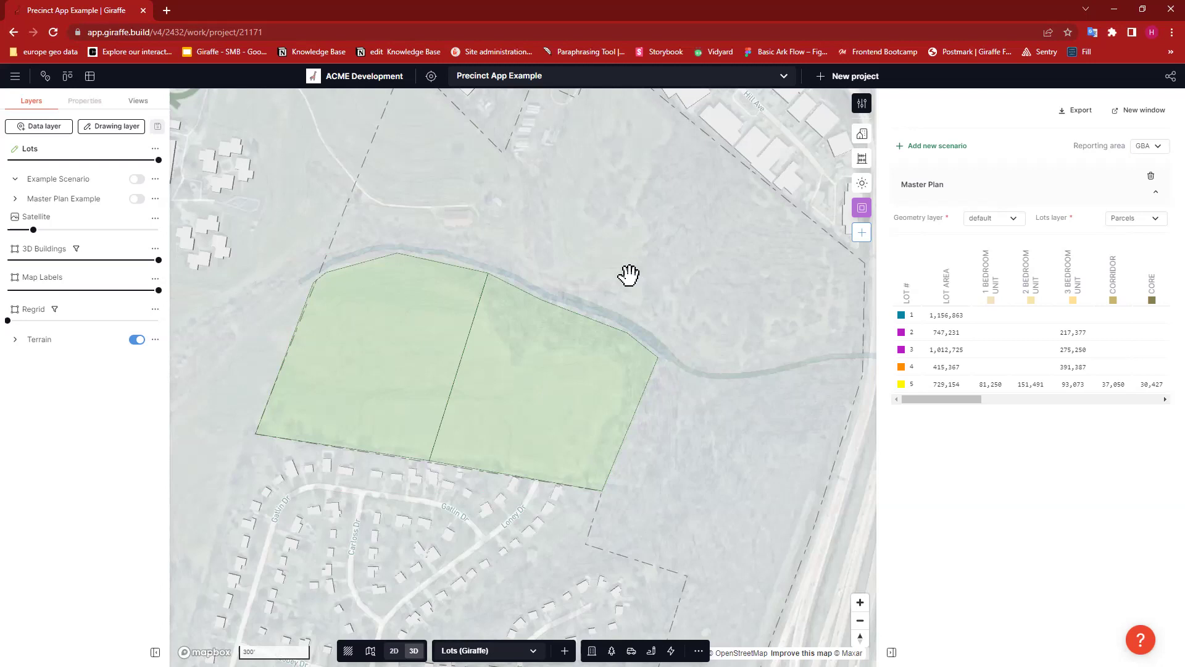
Add the Lot # and Color properties to both lots together
click(496, 296)
shift+click(394, 318)
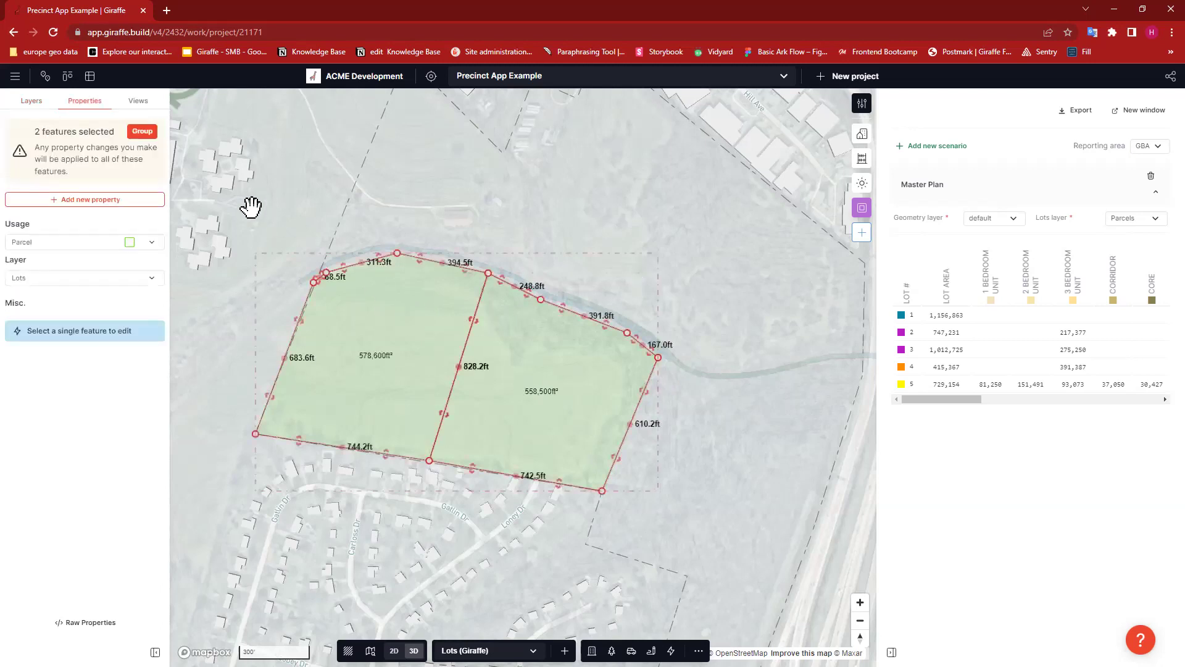
click(97, 200)
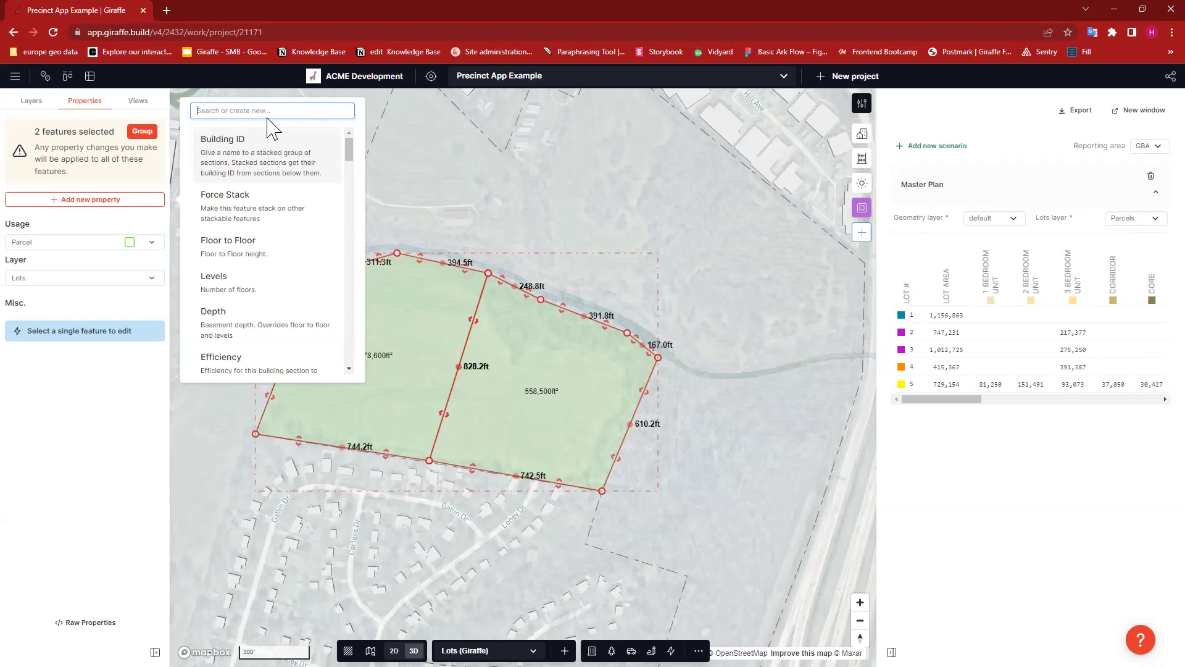
text(lot)
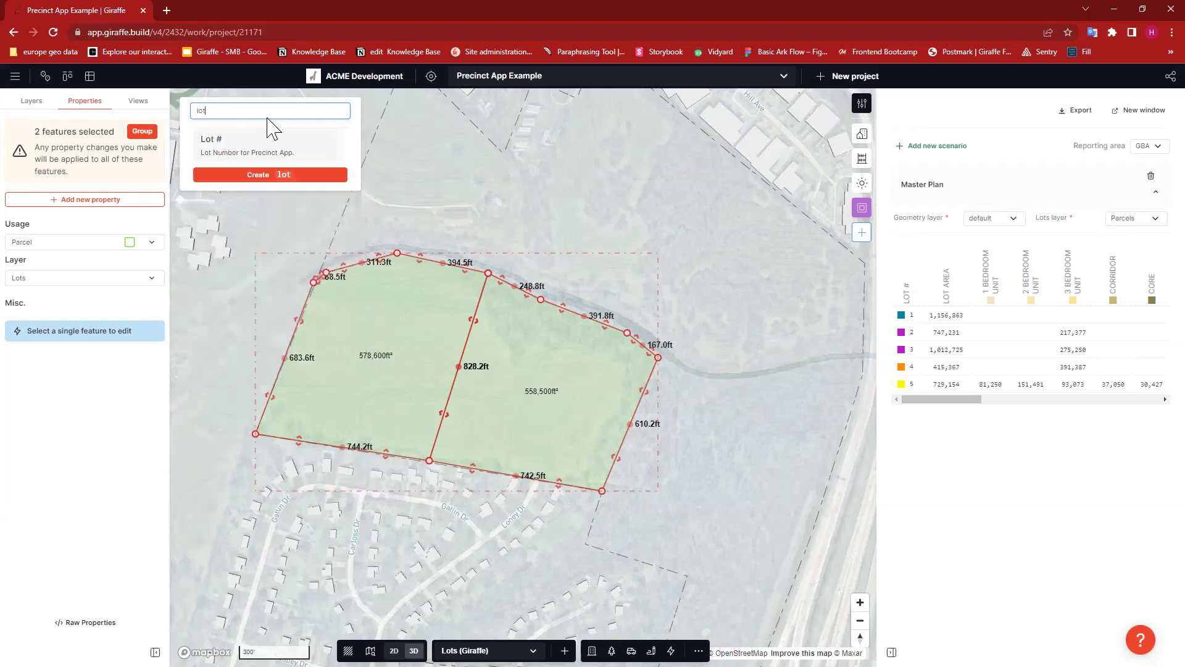
click(290, 155)
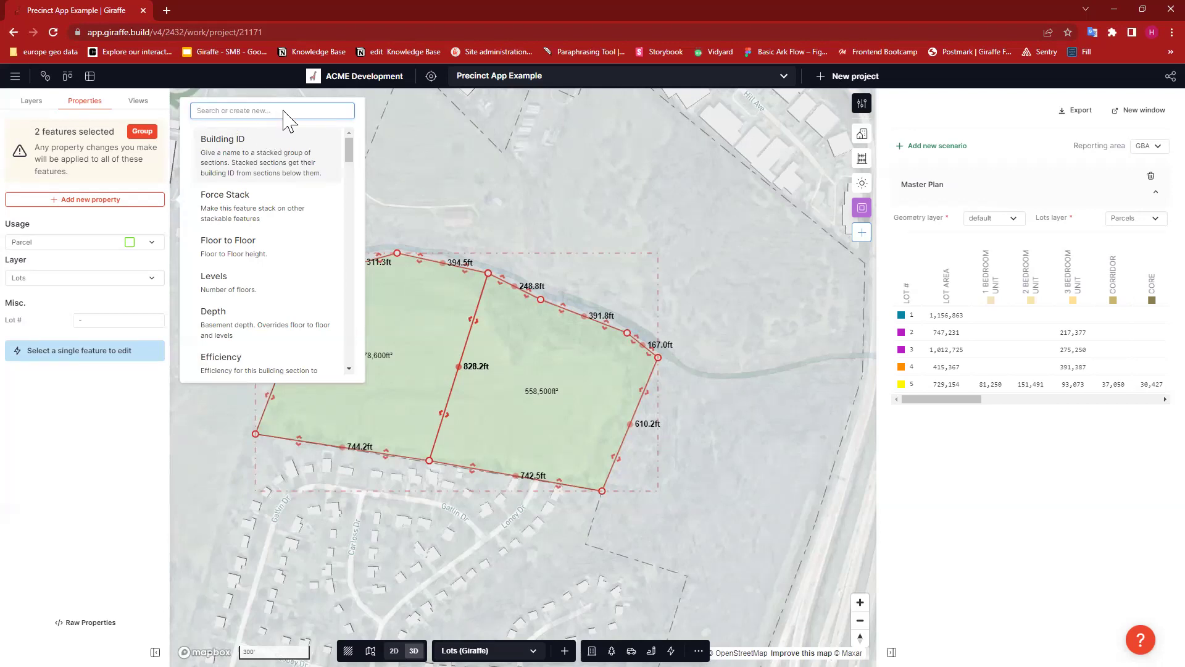
text(color)
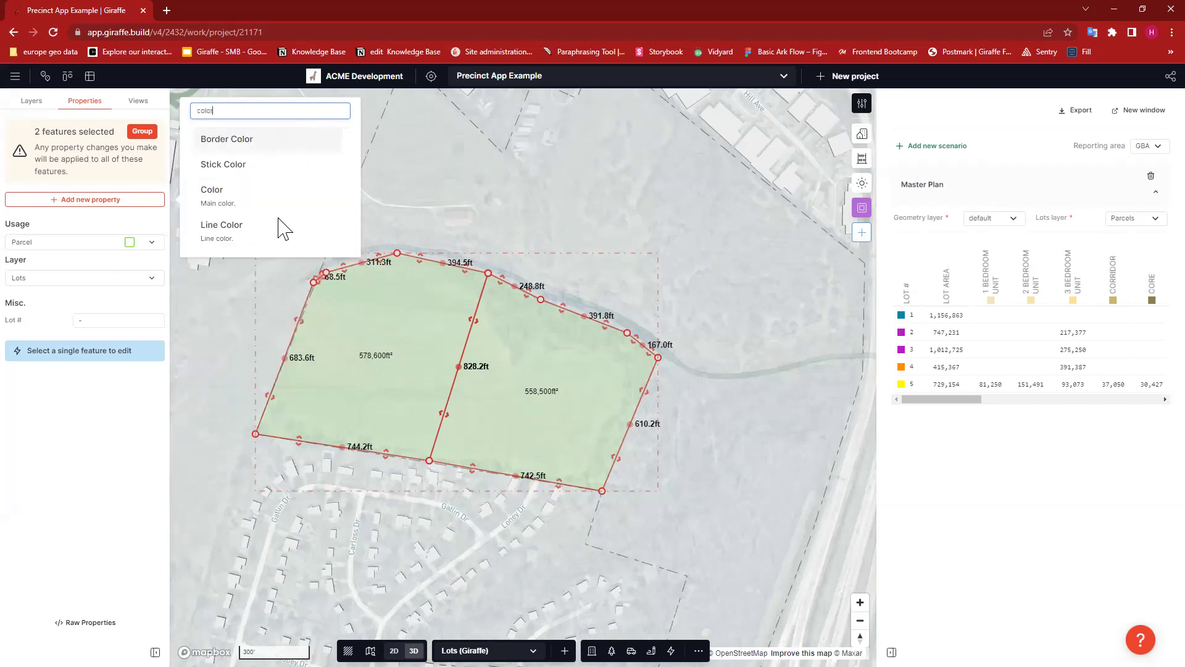
click(233, 203)
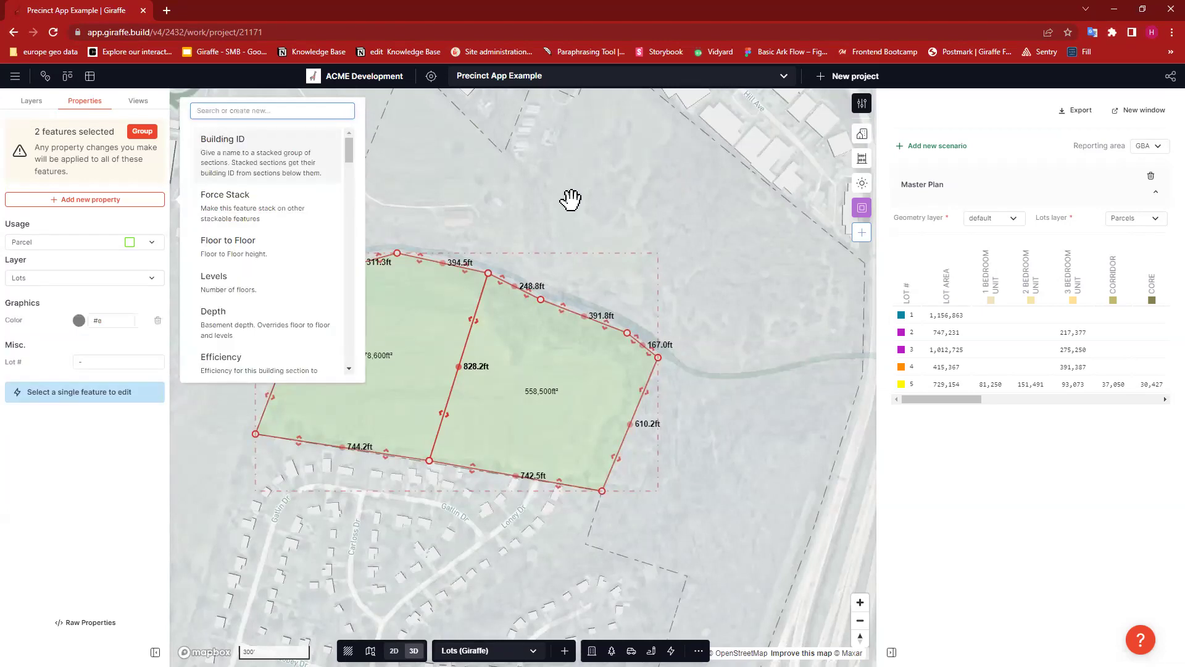
click(571, 197)
click(565, 210)
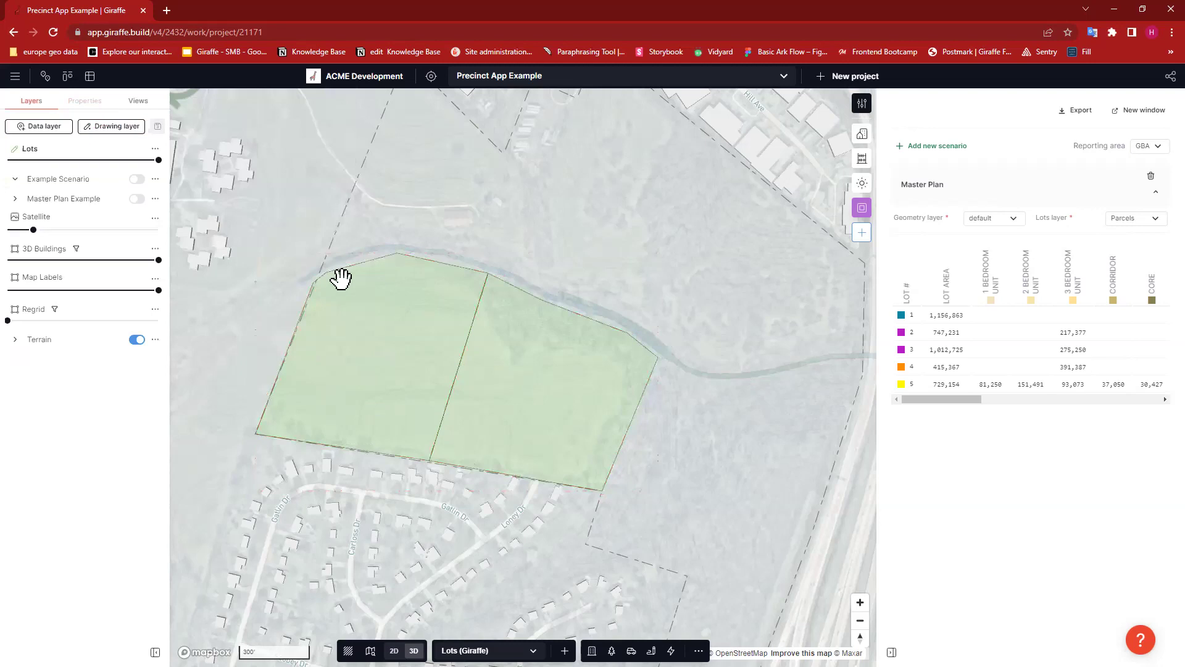
Give the western lot the Lot # 1 and the red color #ff0000
click(374, 344)
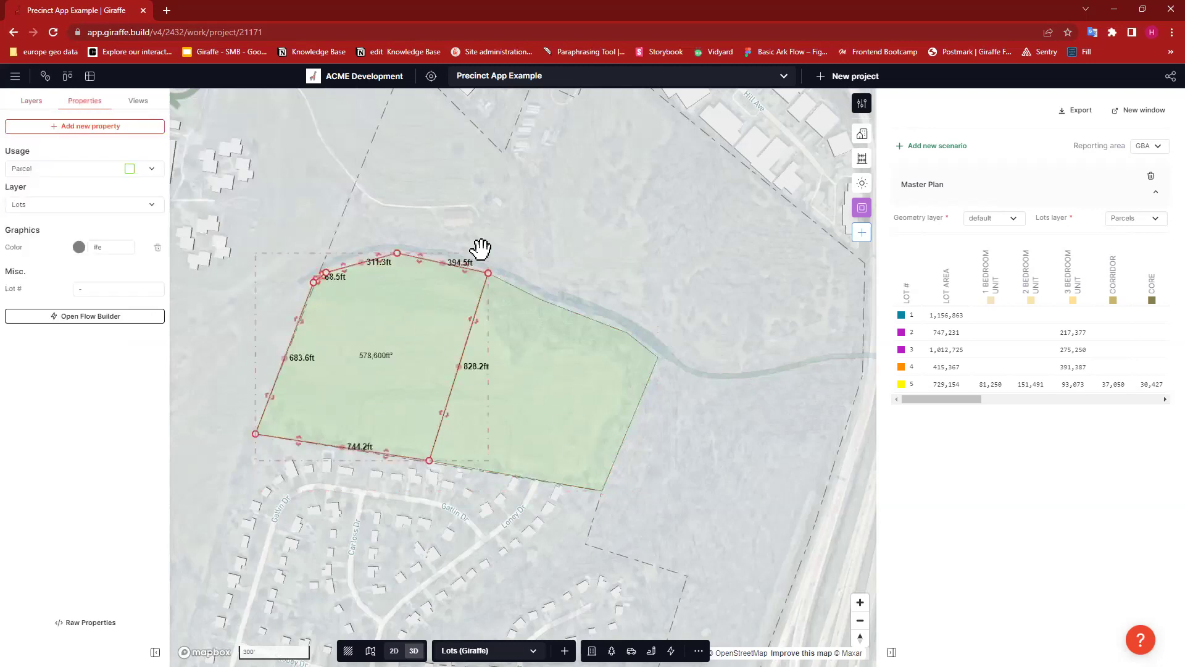
click(110, 288)
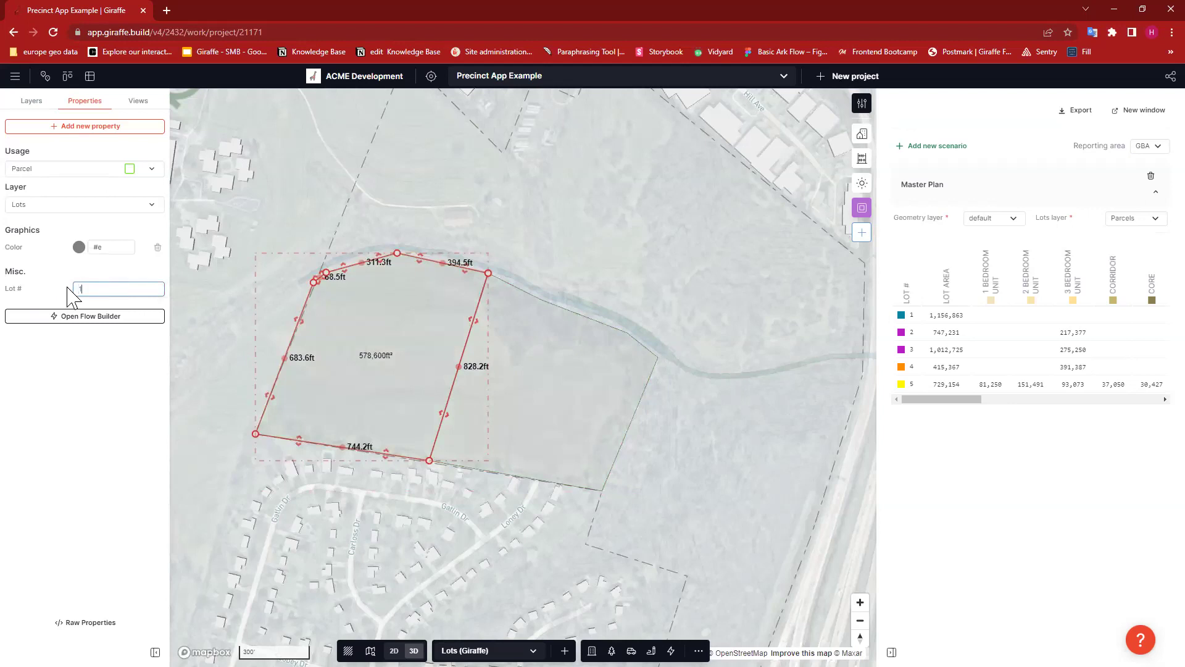
click(85, 256)
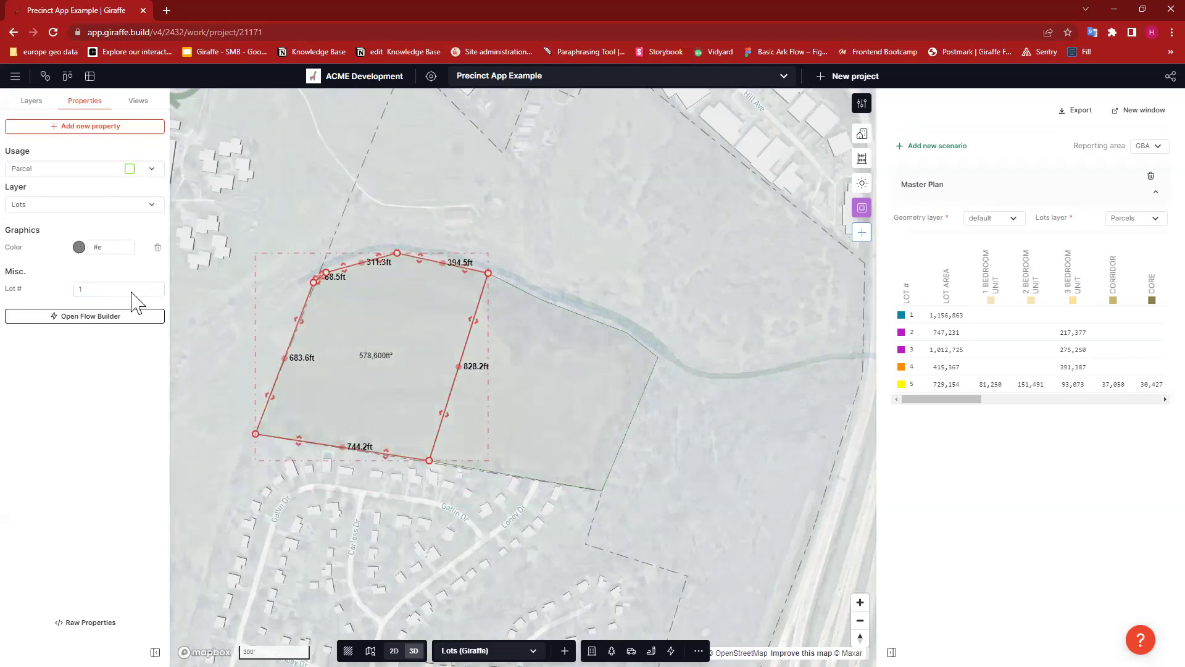
drag(108, 323, 162, 289)
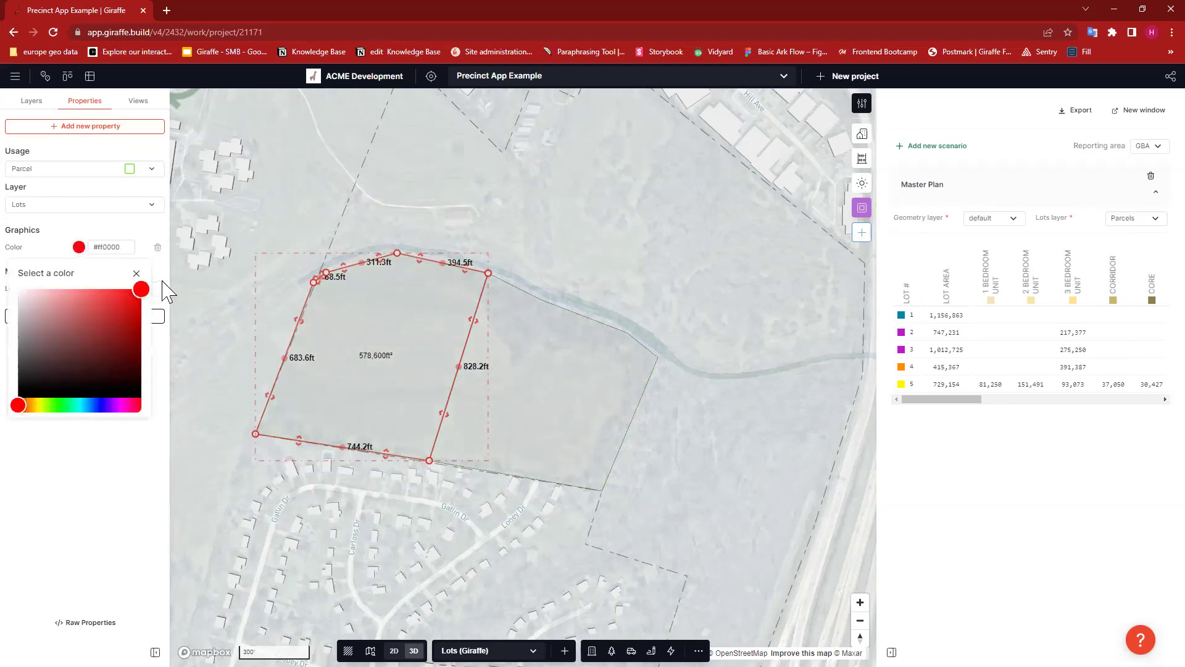
Give the eastern lot the Lot # 2 and a bright cyan color
click(113, 233)
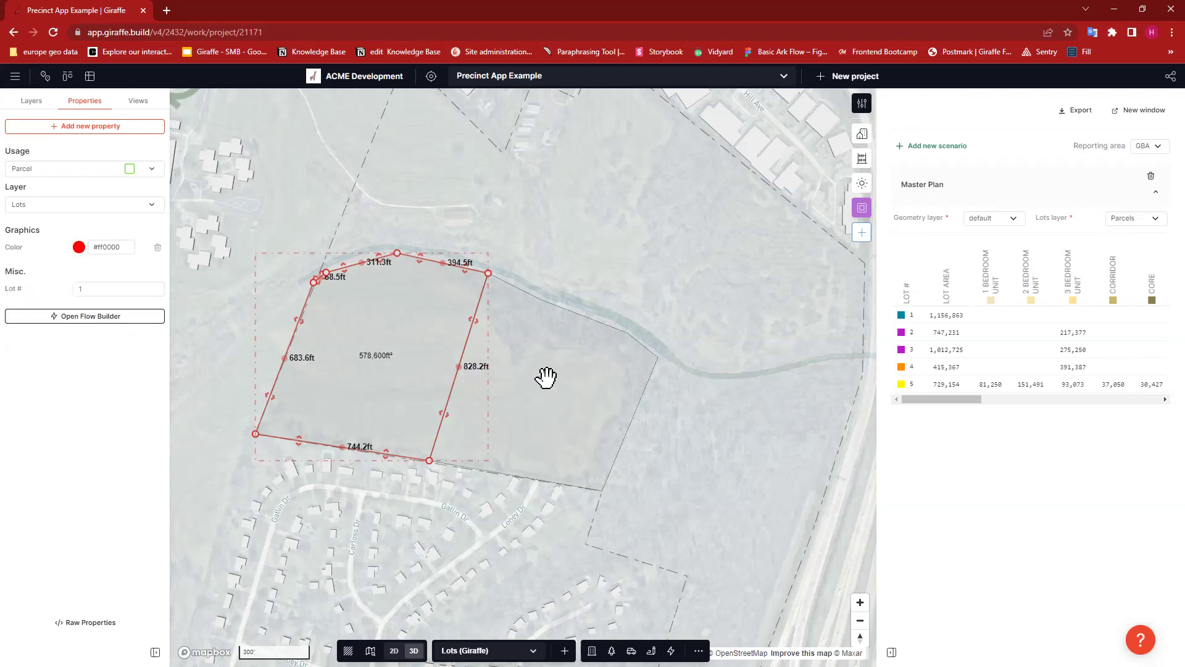
click(601, 267)
click(104, 289)
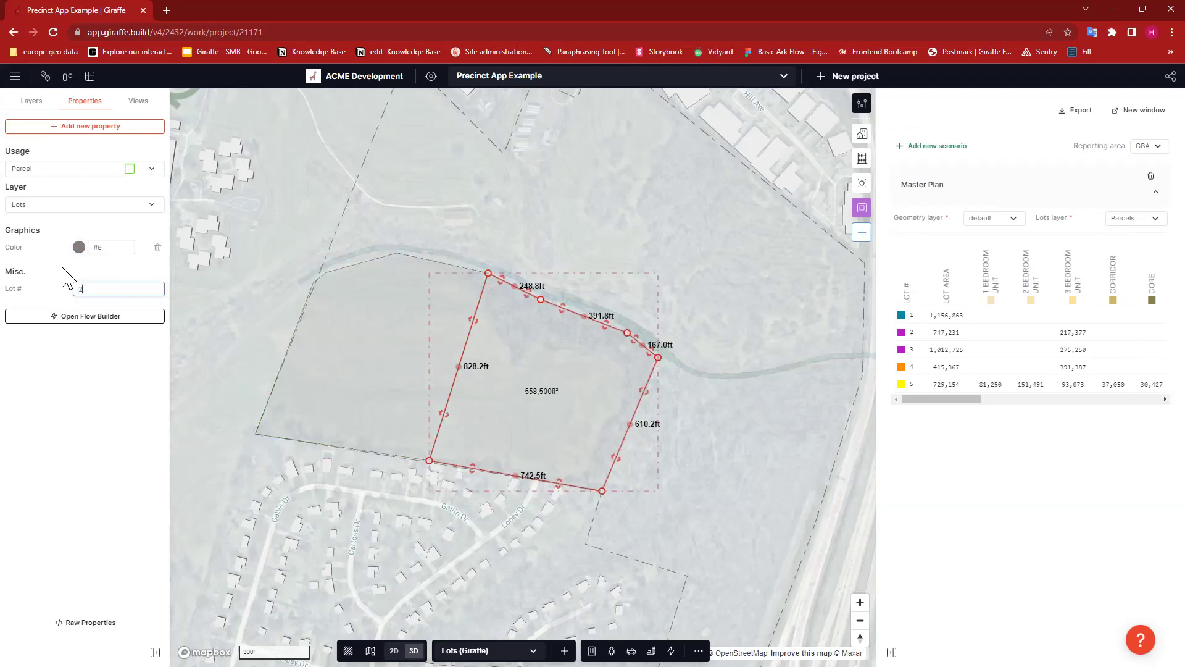
click(79, 247)
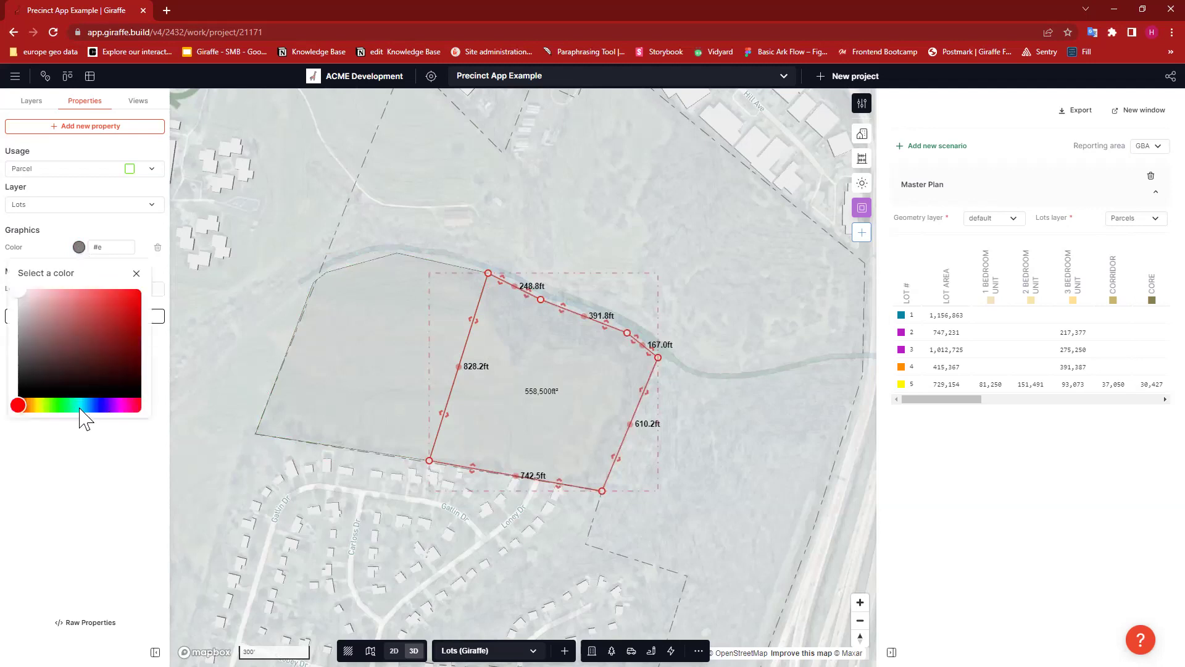
click(80, 406)
click(100, 346)
click(141, 290)
click(561, 205)
click(560, 198)
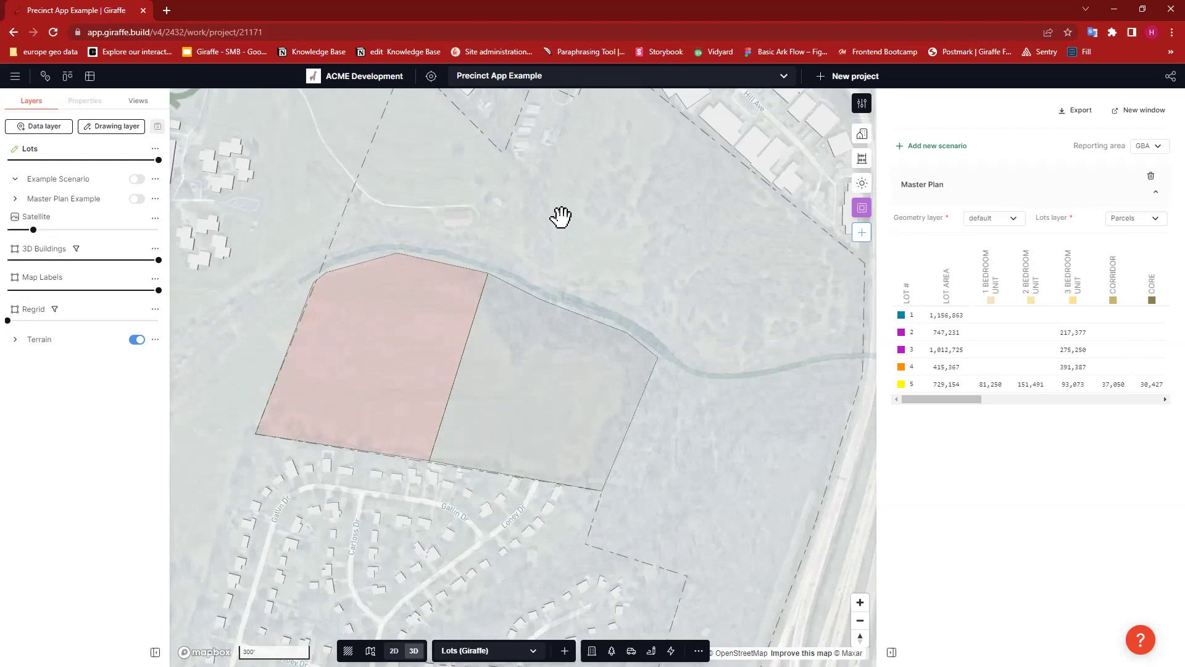
Create a new drawing layer named Buildings
scroll(450, 322, up, 5)
scroll(556, 202, down, 3)
drag(617, 203, 579, 207)
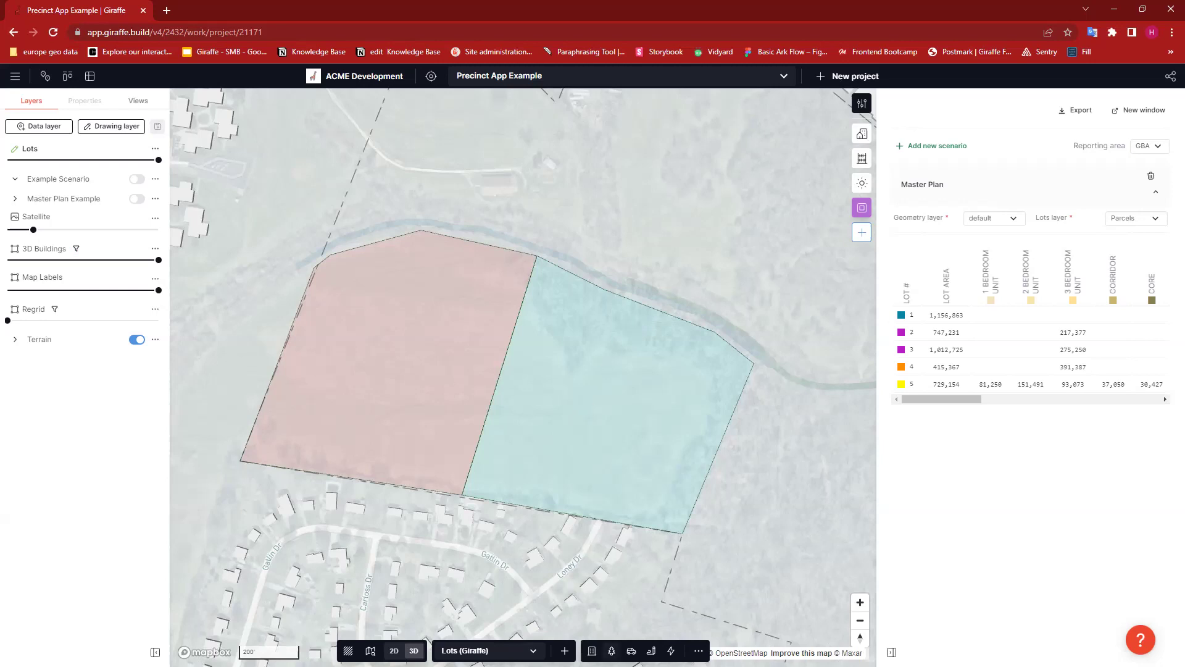
click(591, 651)
key(Escape)
click(116, 126)
text(Buildings)
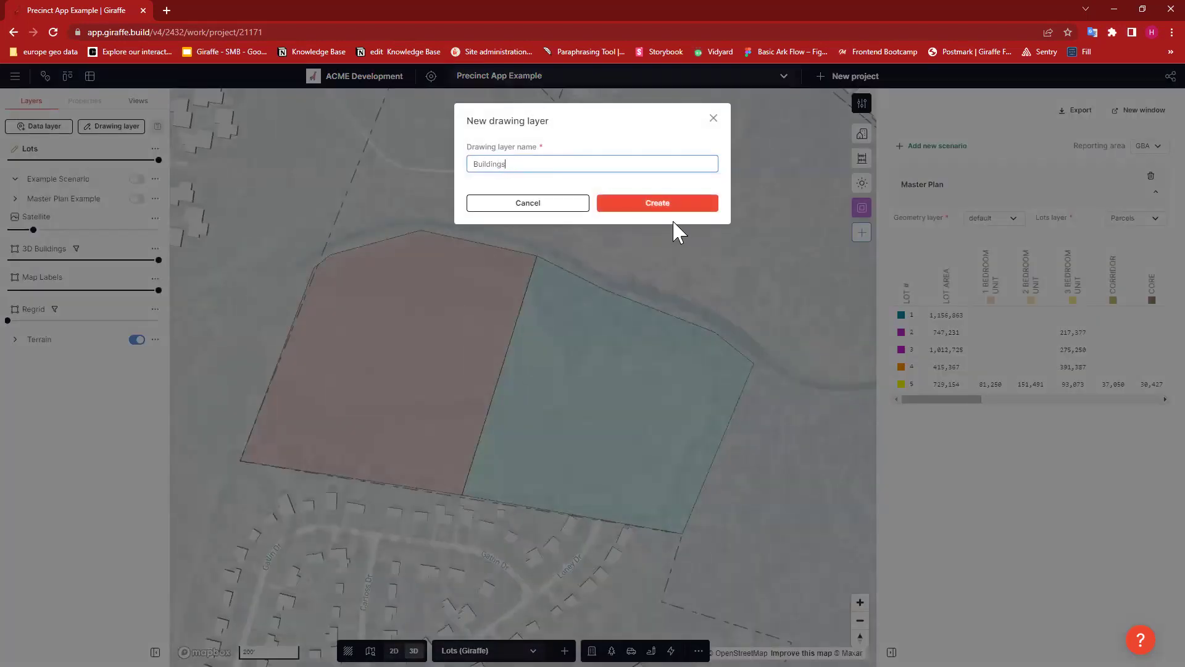
click(674, 204)
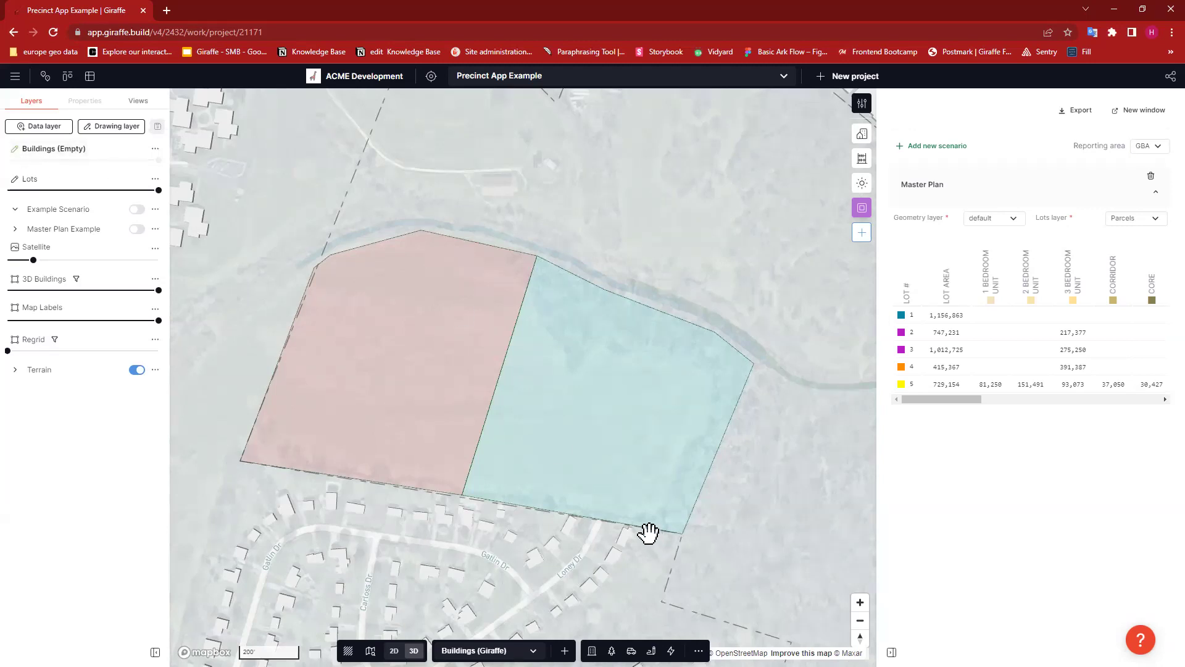
Draw a Large Format Retail building of about 353 by 172 ft in the northern part of the western lot
click(591, 651)
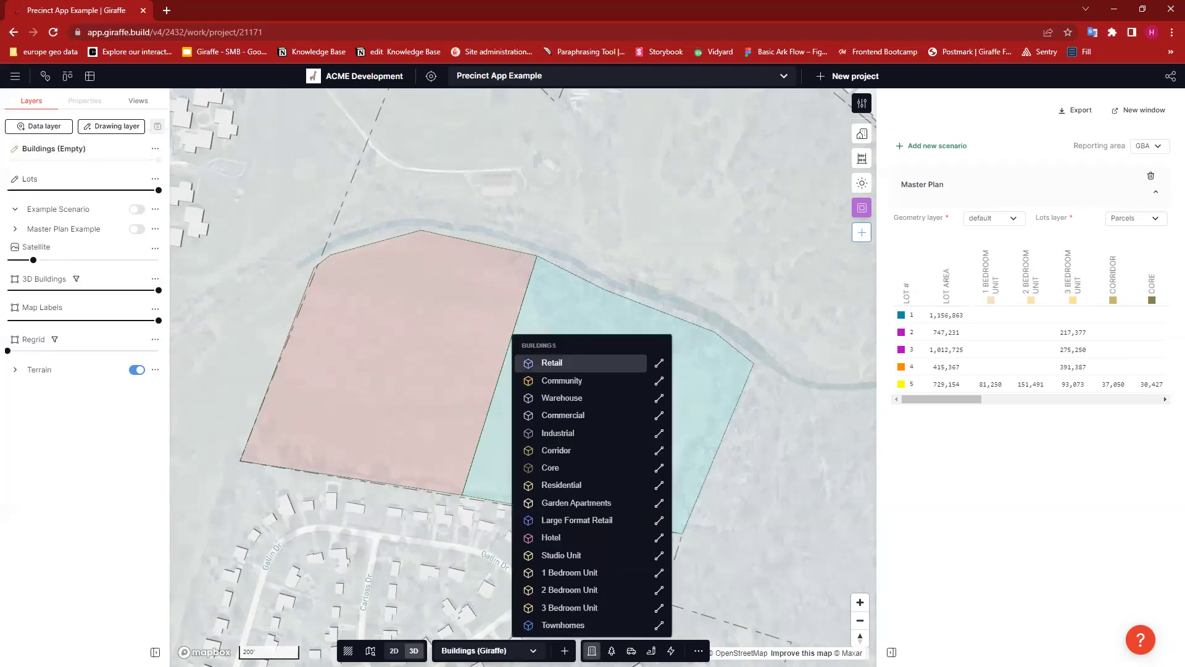
click(583, 520)
click(340, 276)
click(443, 249)
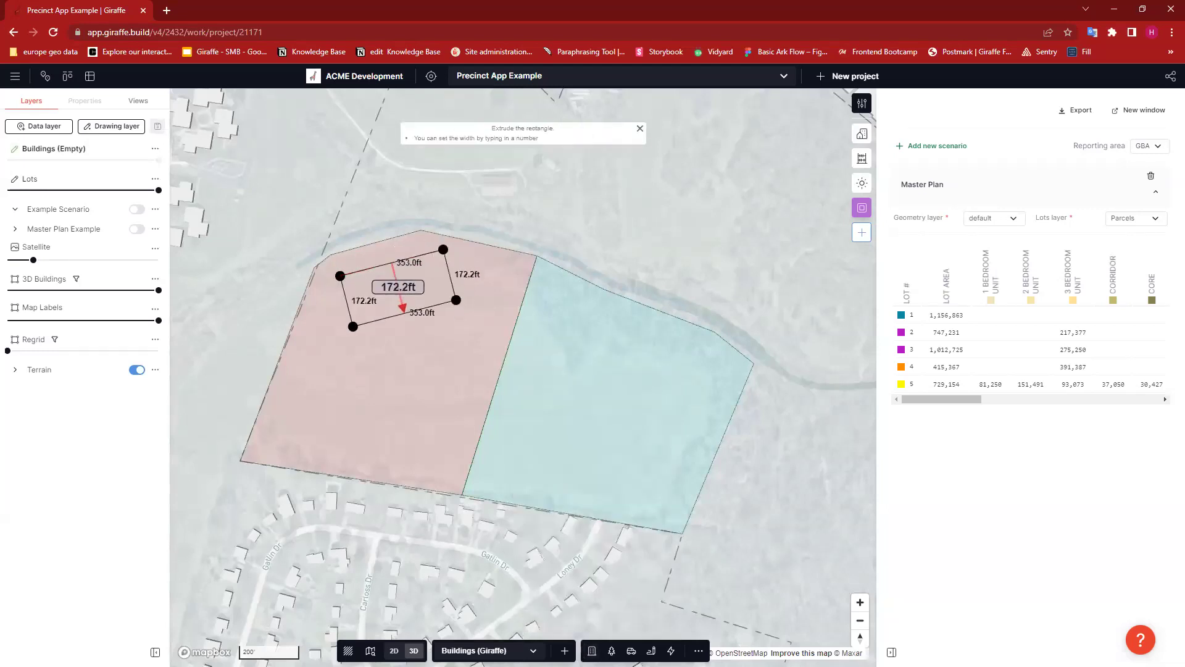
key(Return)
Draw a Hotel building of about 290 by 257 ft in the southern part of the western lot
click(564, 650)
click(550, 536)
click(364, 358)
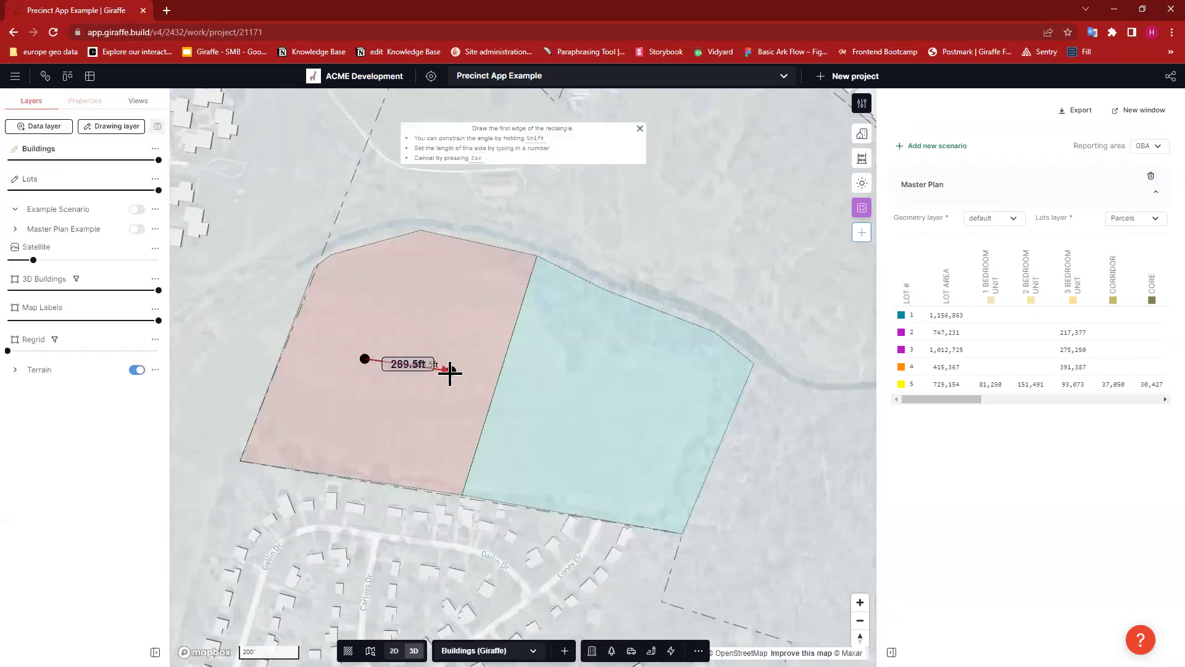
click(451, 371)
click(421, 446)
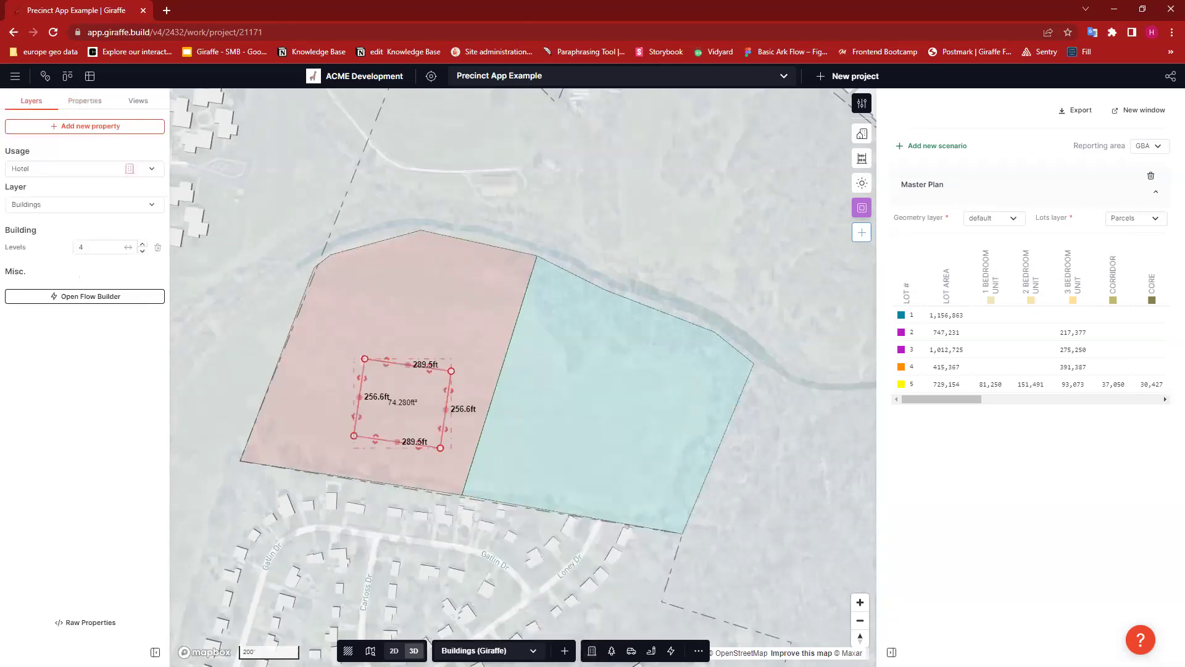
Draw a Warehouse building of about 437 by 145 ft in the northern part of the eastern lot
click(671, 650)
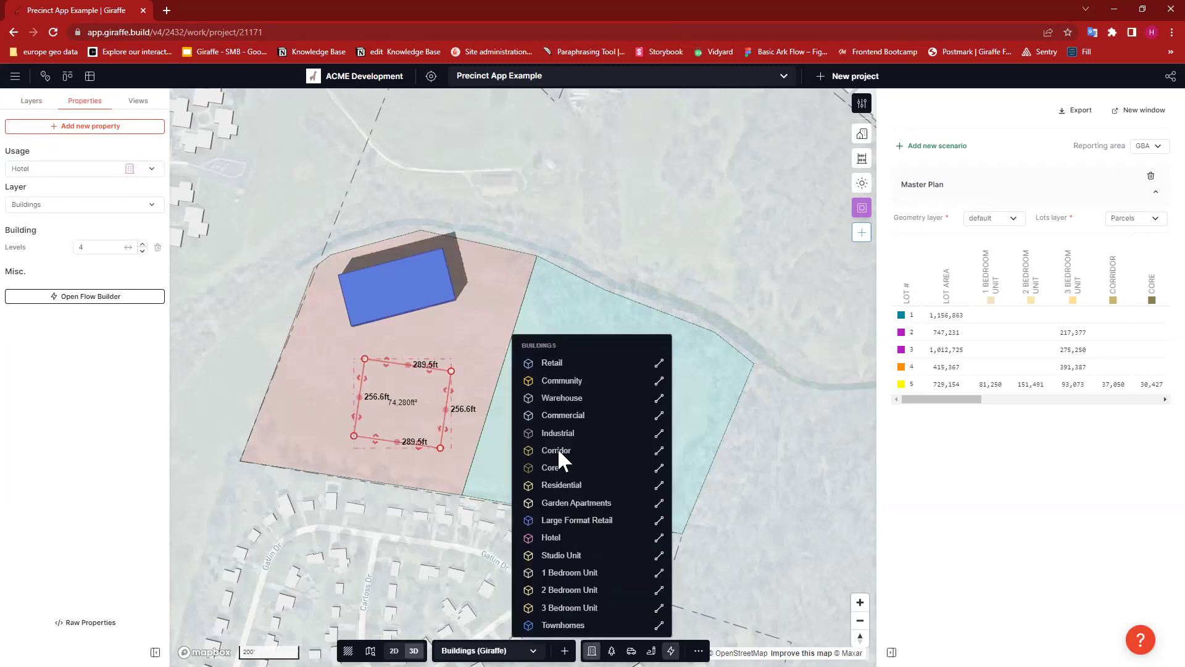
click(563, 398)
click(531, 310)
click(662, 325)
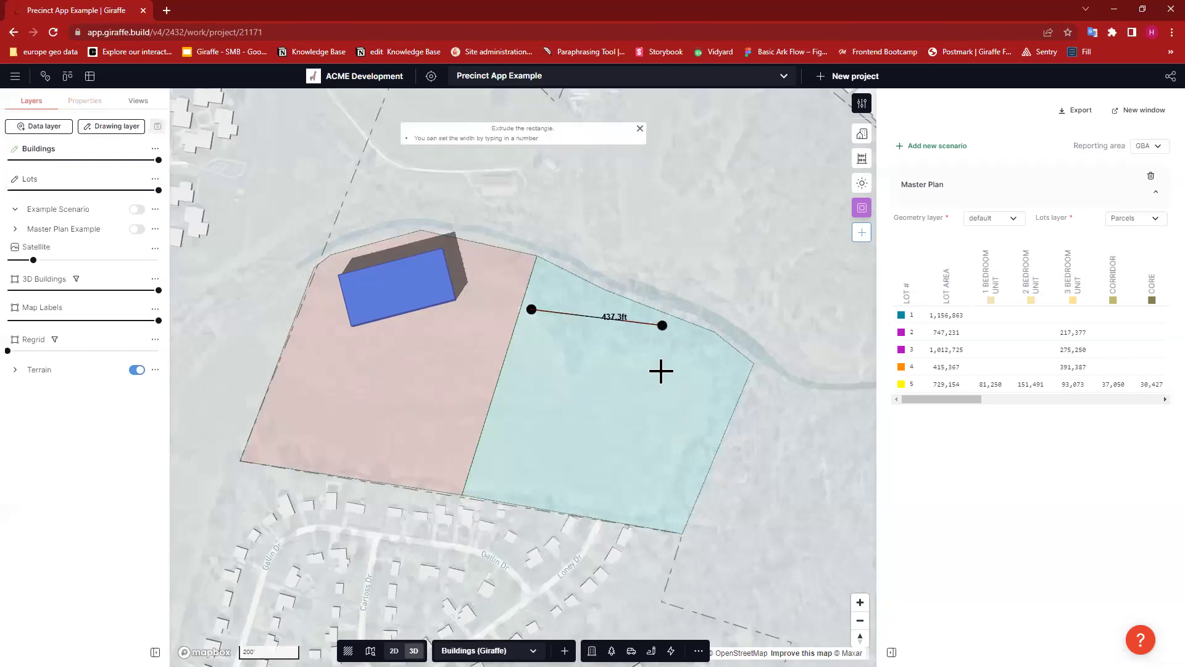
click(622, 371)
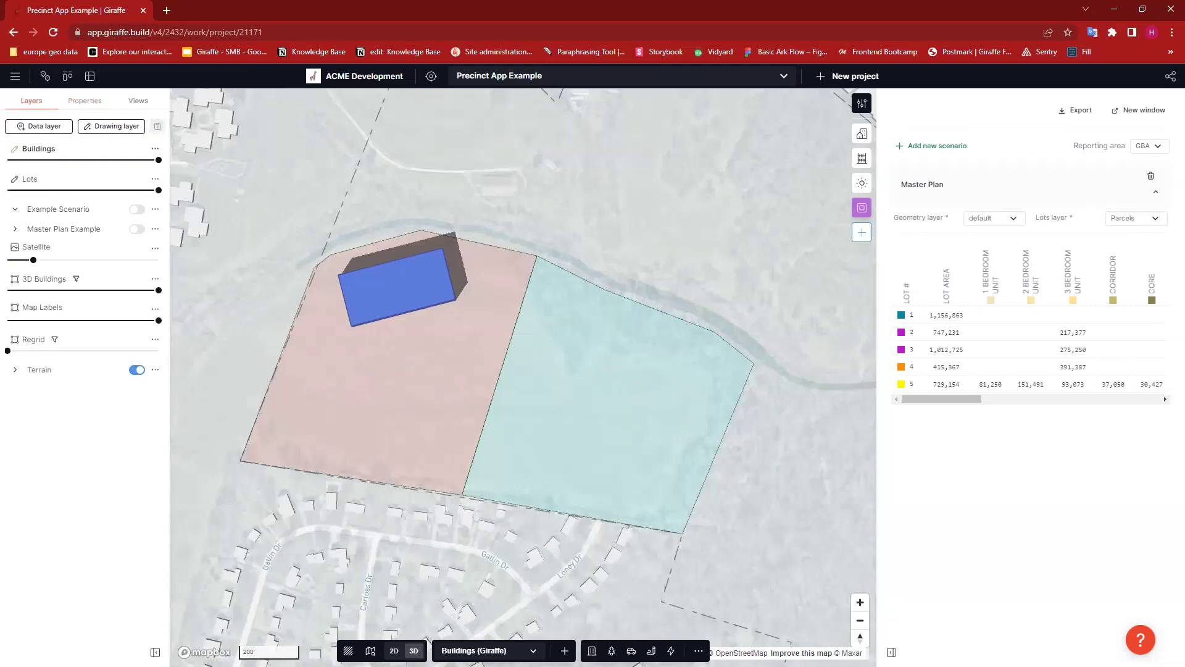
Draw a Large Format Retail building of about 345 by 181 ft in the southern part of the eastern lot
click(591, 650)
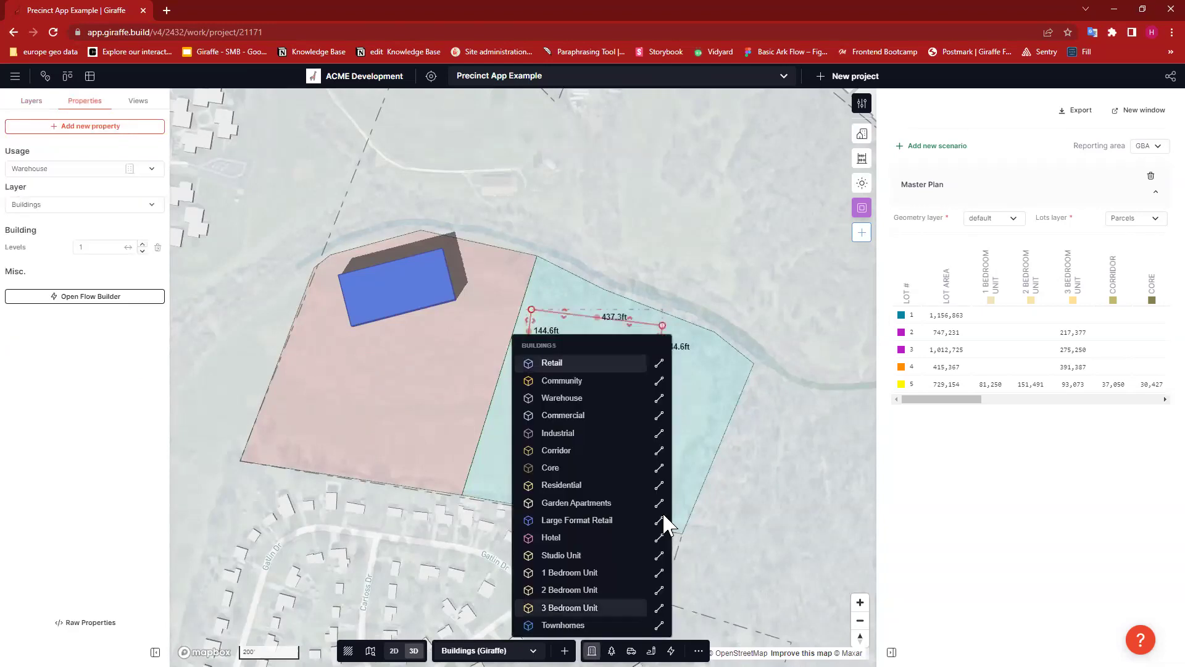
click(572, 520)
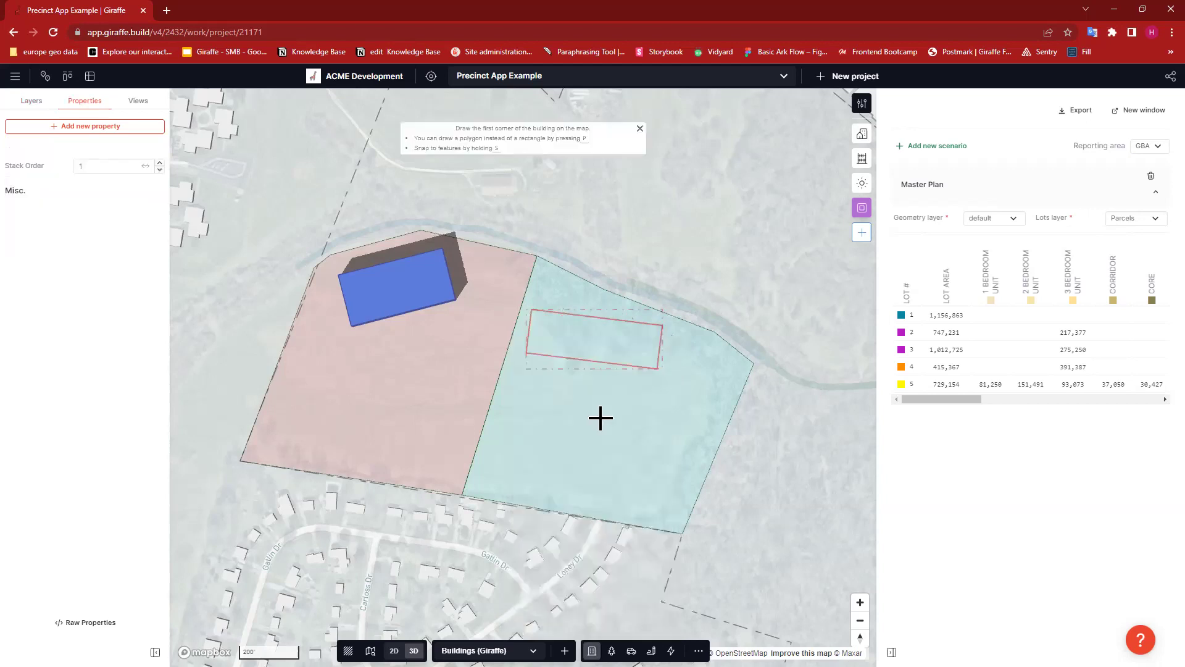
click(569, 410)
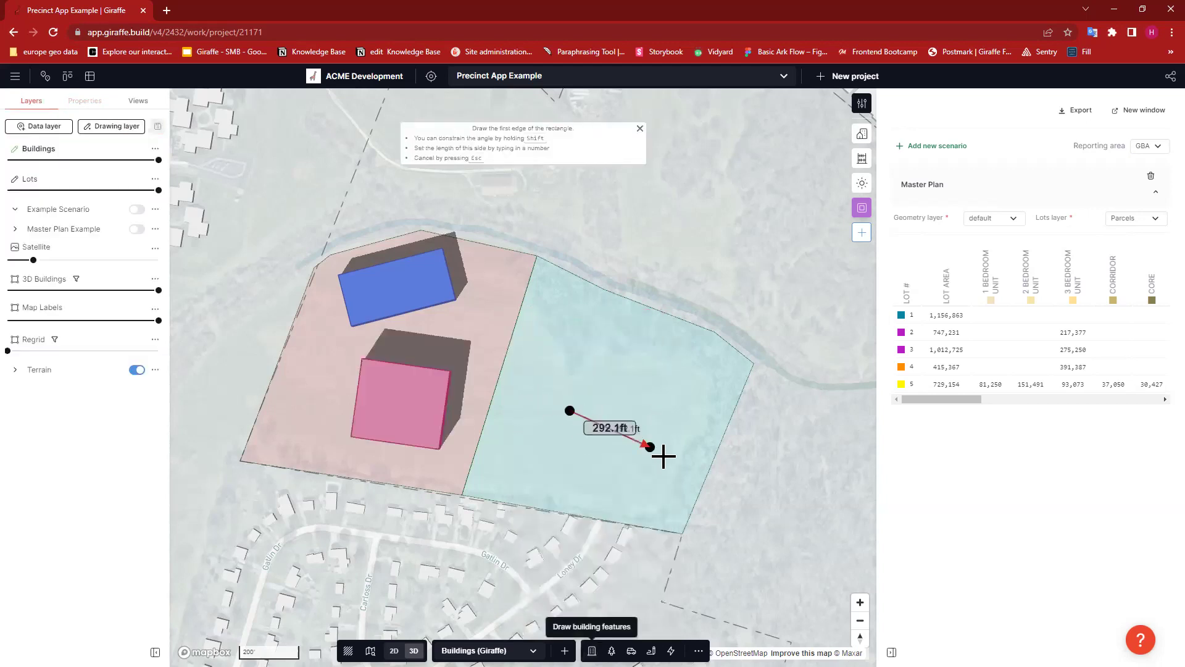
click(663, 456)
click(614, 487)
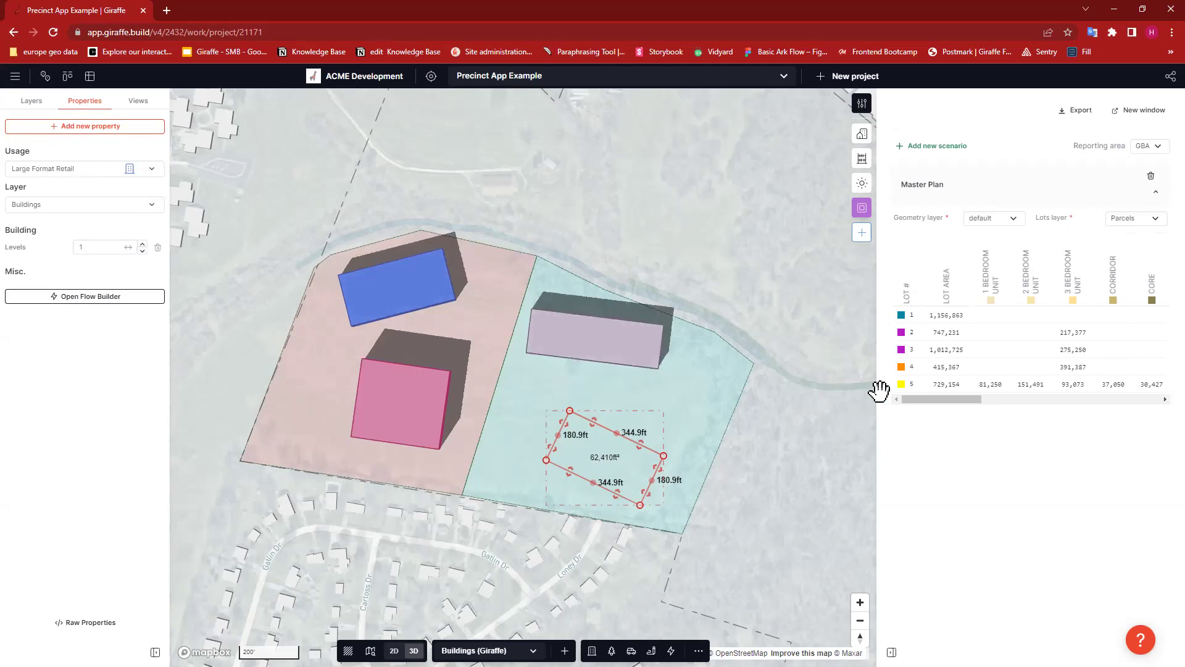
click(672, 187)
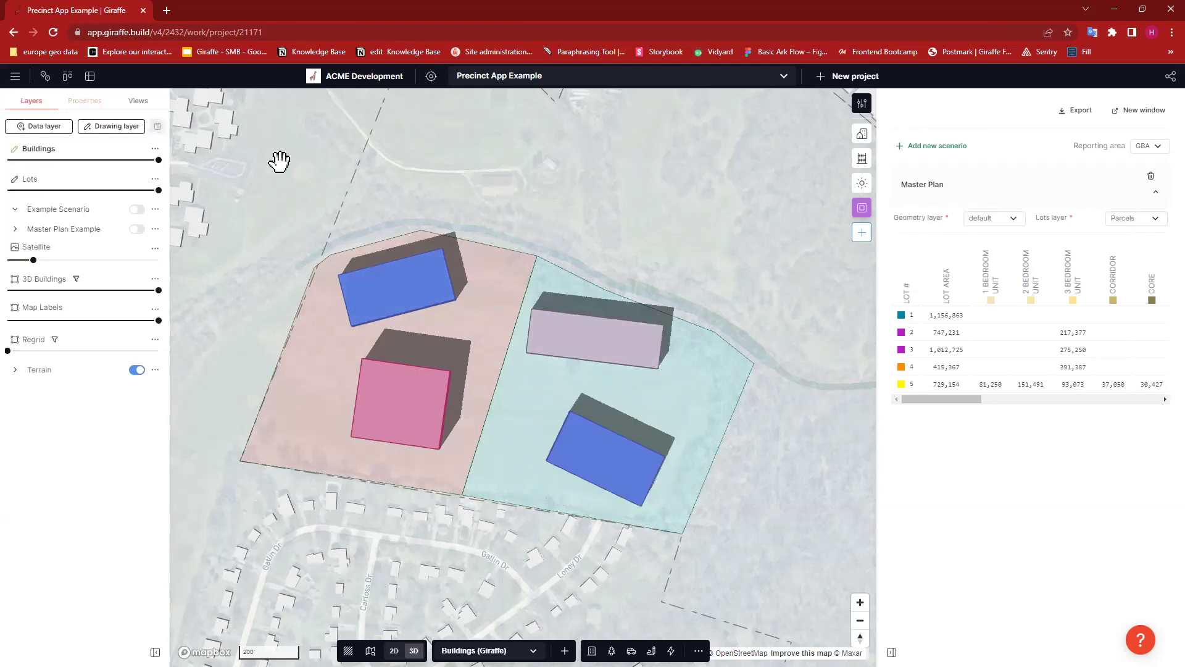
Draw a Landscape - simple area of about 182 by 314 ft along the hotel's western side
click(611, 650)
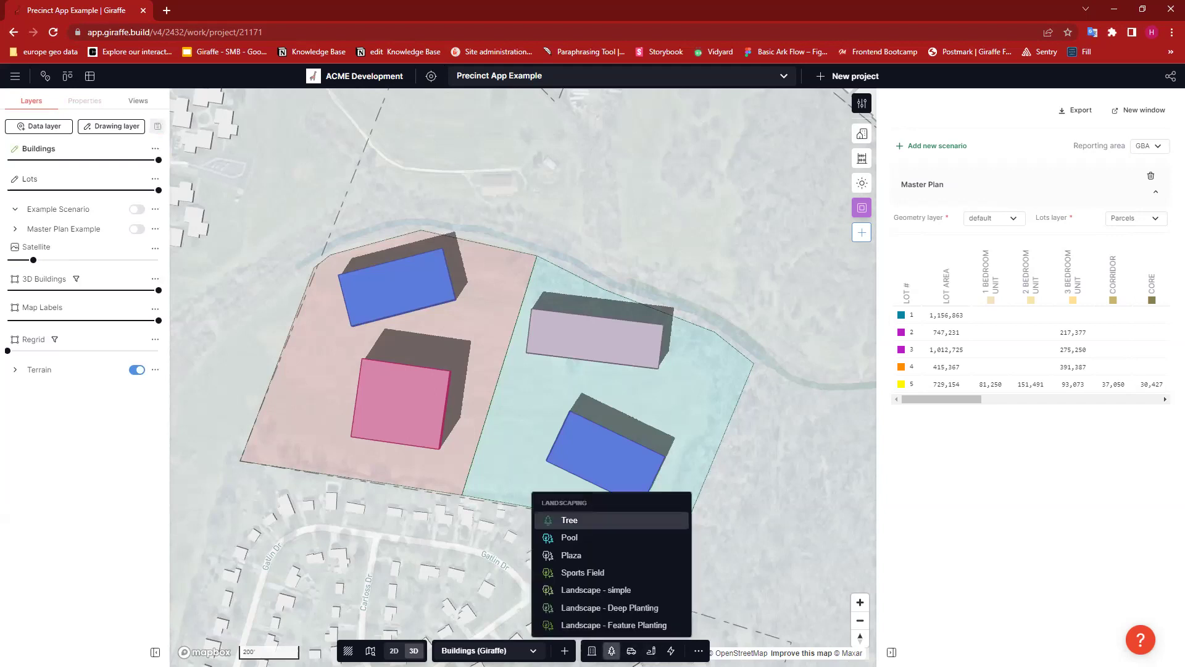
click(584, 591)
click(297, 350)
click(352, 351)
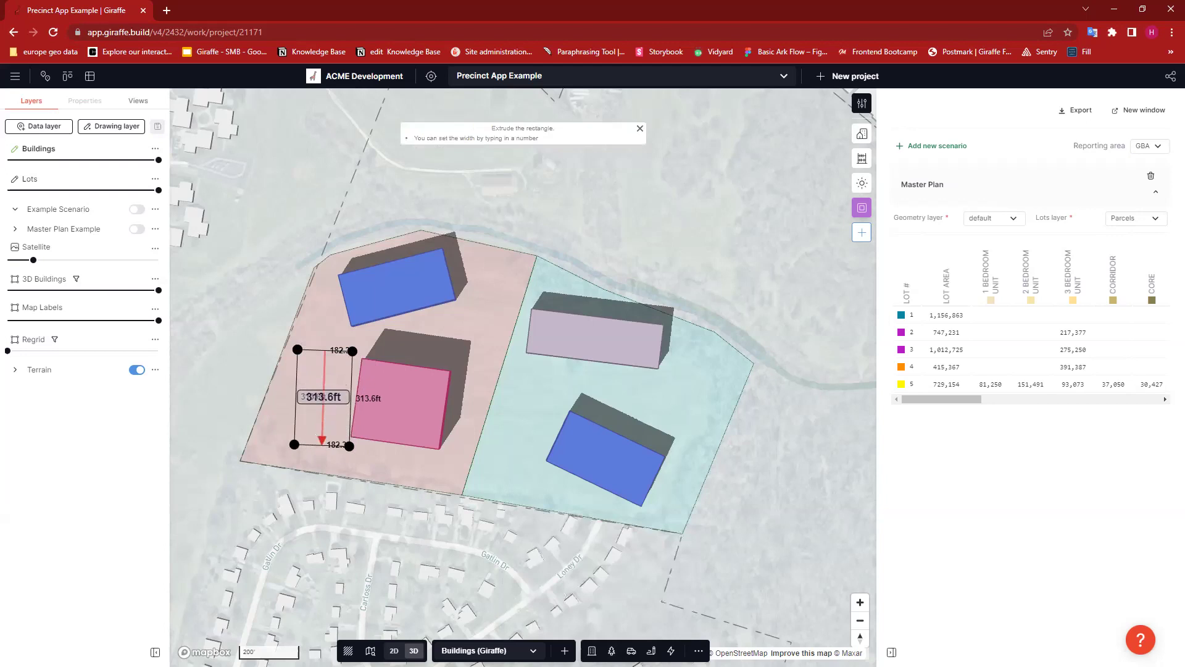
click(321, 440)
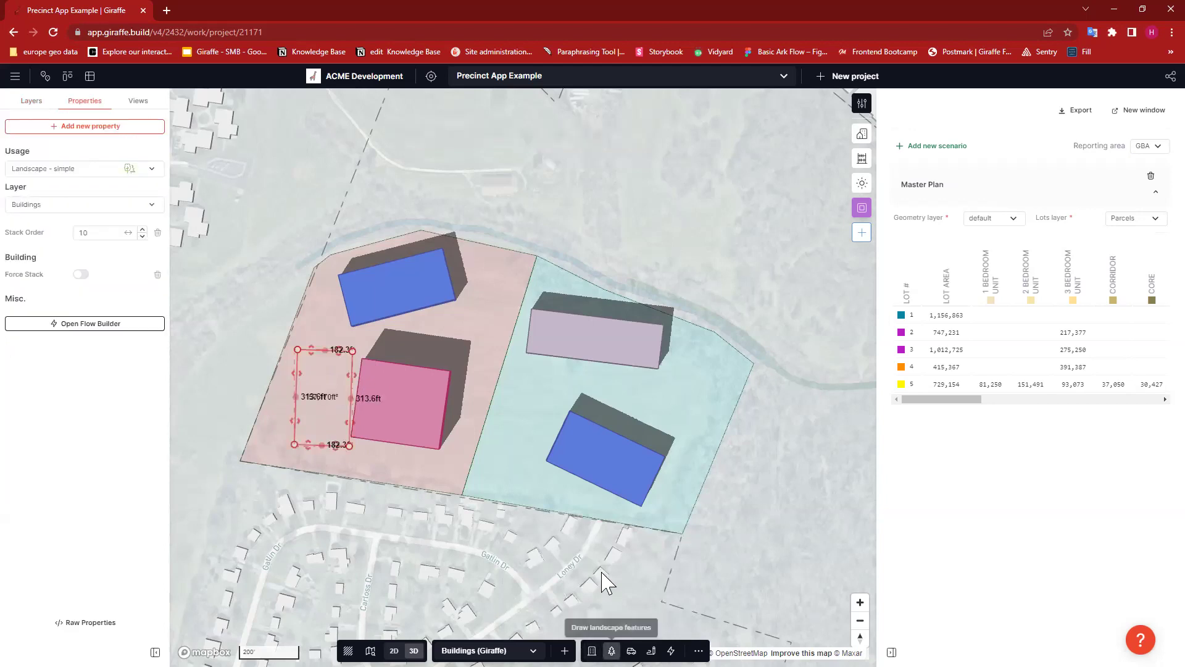
Draw a Landscape - simple area between the eastern lot's two buildings and stretch its southeastern corner south, covering about 56,400 ft²
click(595, 584)
click(600, 391)
click(698, 382)
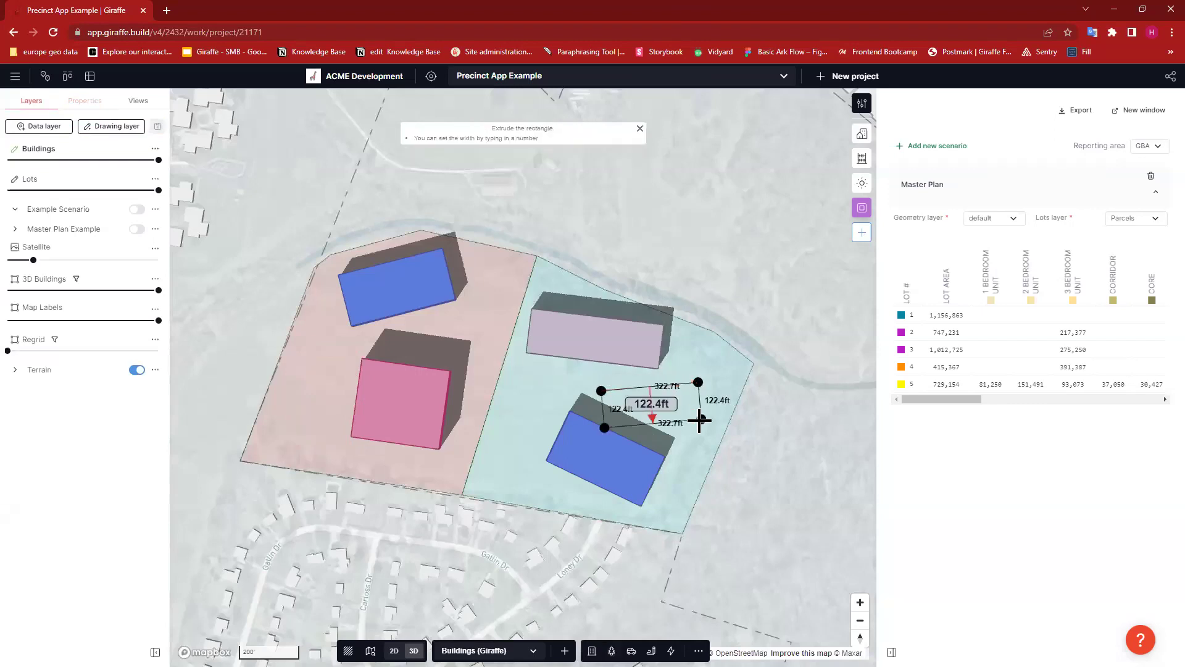
click(703, 414)
drag(702, 412, 693, 463)
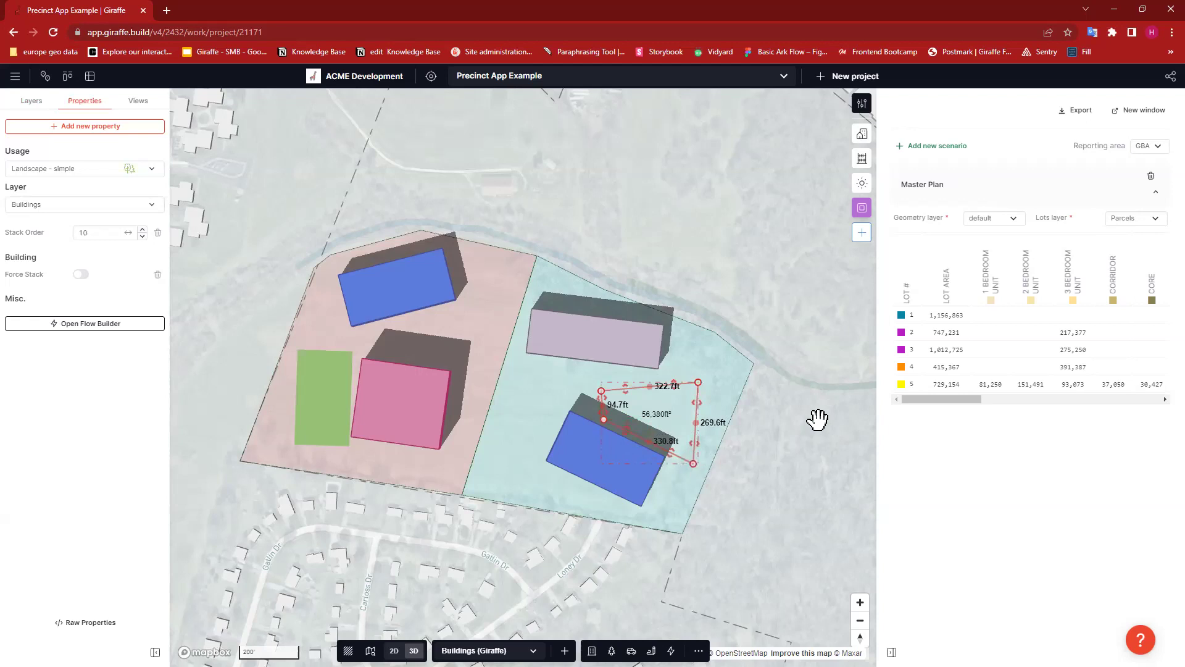
click(754, 549)
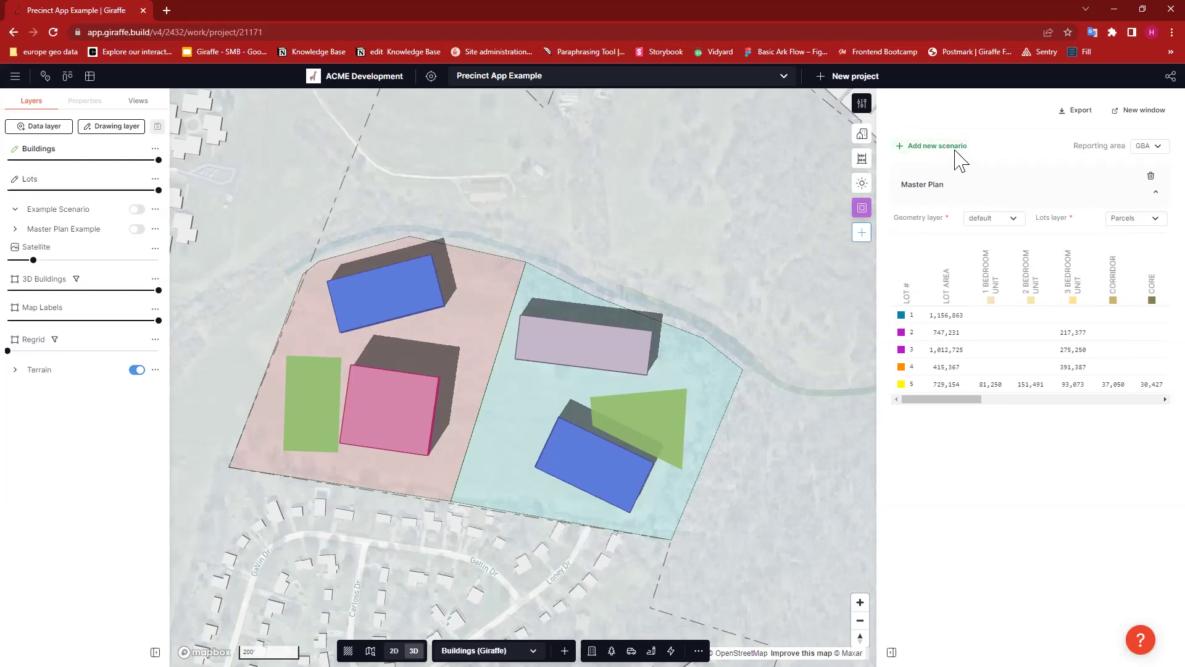
Add a new scenario with Buildings as its geometry layer and Lots as its lots layer
click(943, 150)
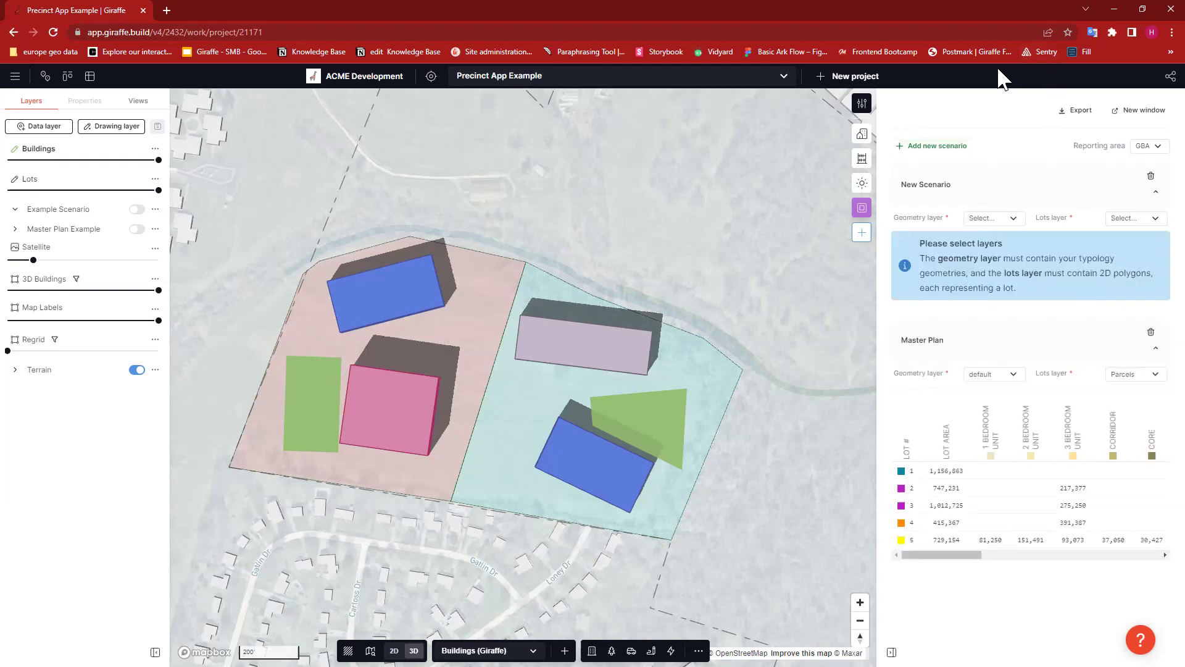
click(1011, 219)
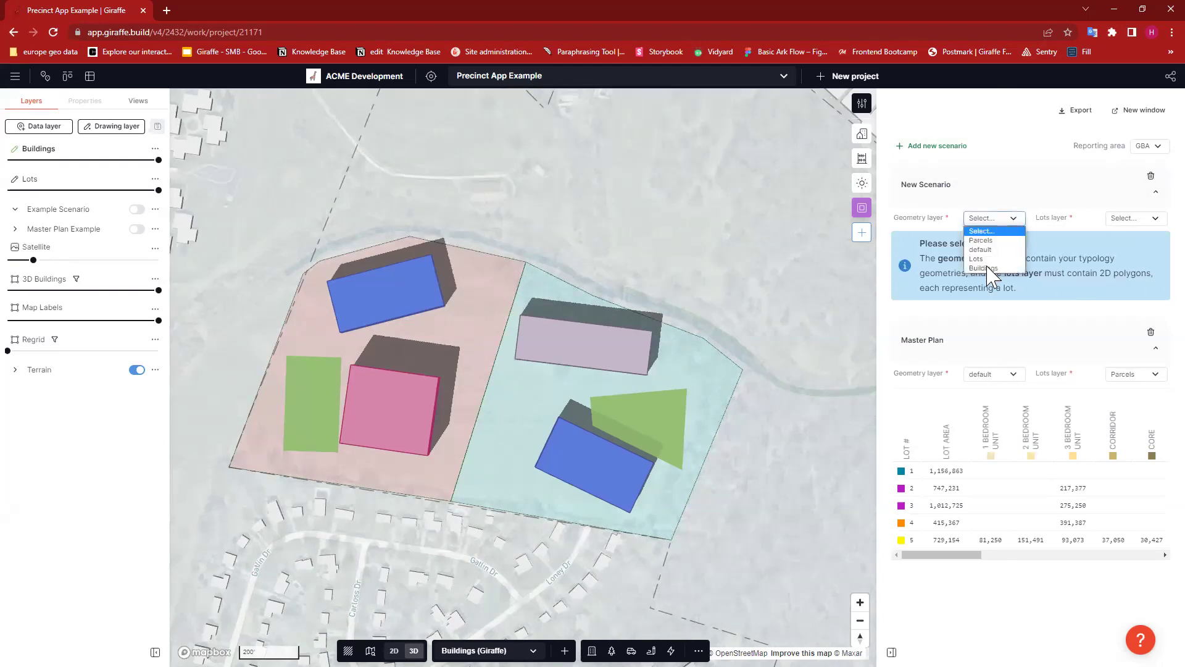
click(1118, 262)
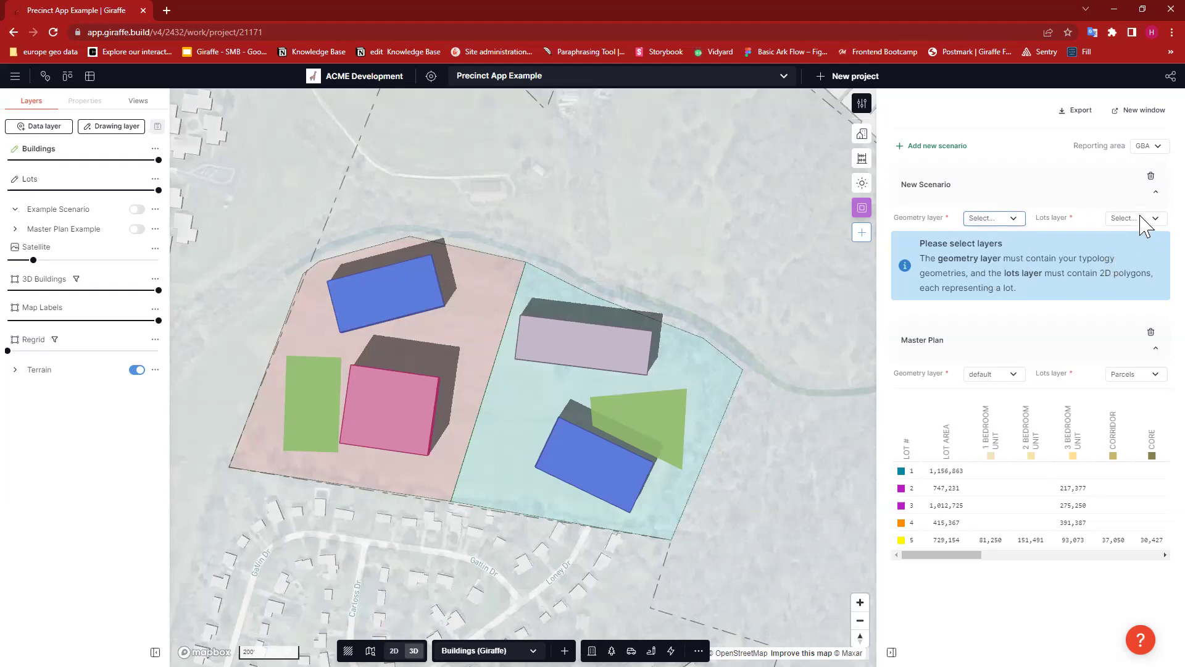
click(1142, 219)
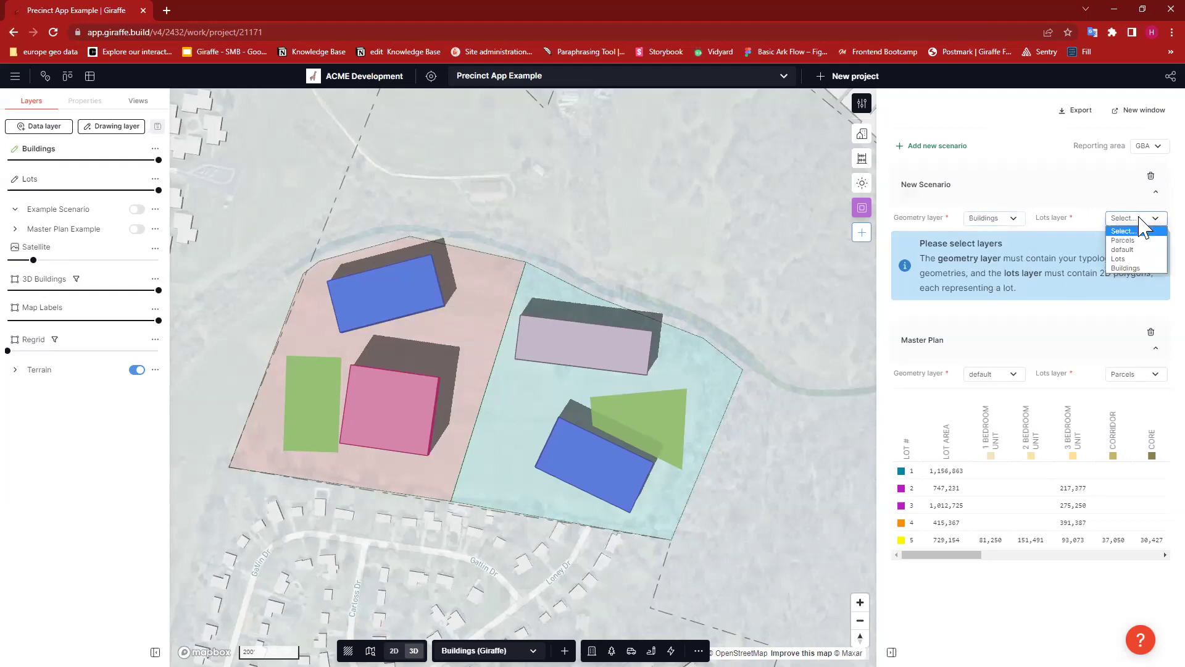
click(1124, 264)
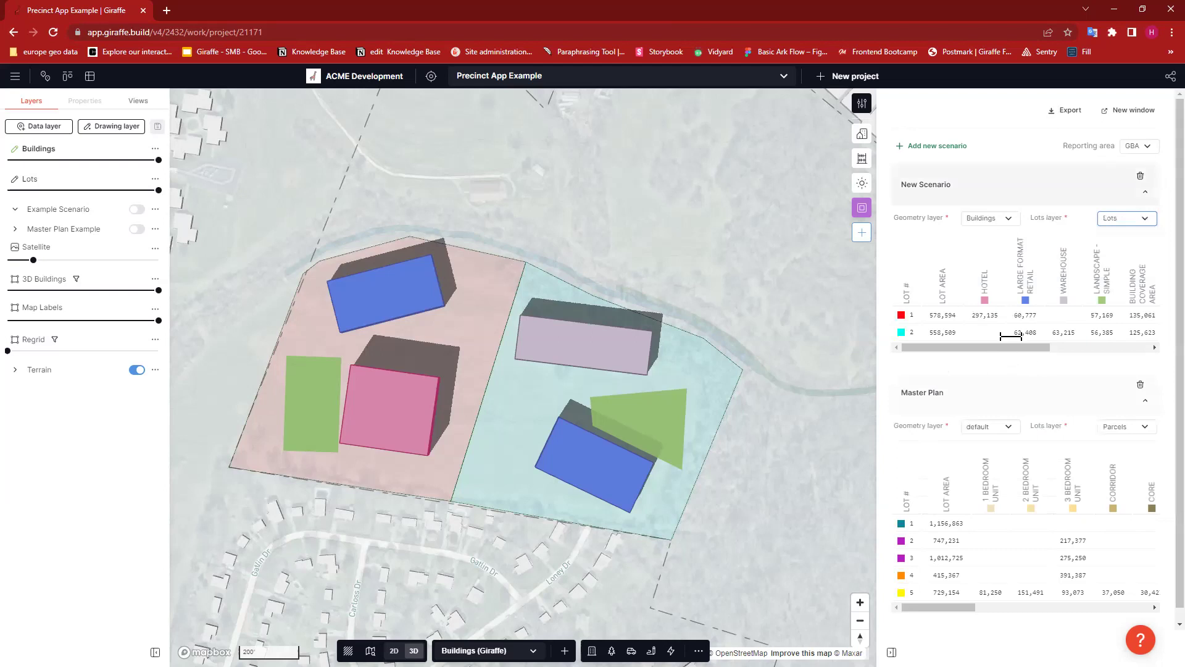
Examine the new scenario's per-lot table, from lot numbers and usage areas through coverage, open space, total and FAR
drag(913, 288, 912, 305)
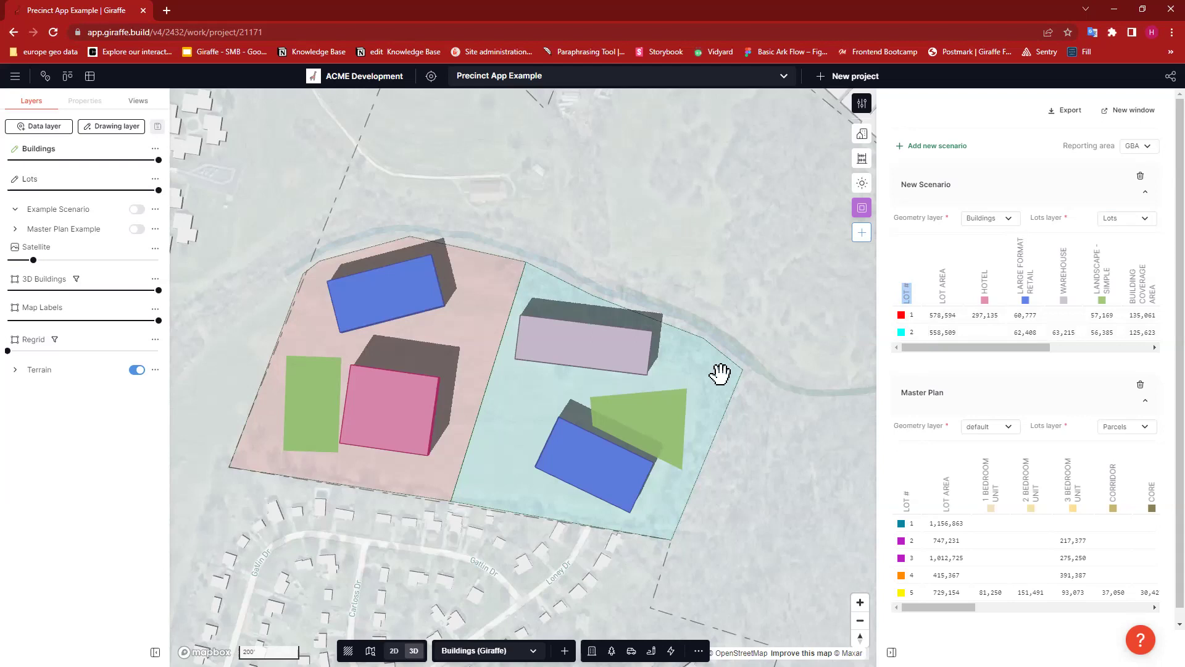
drag(992, 349, 952, 359)
scroll(971, 352, right, 3)
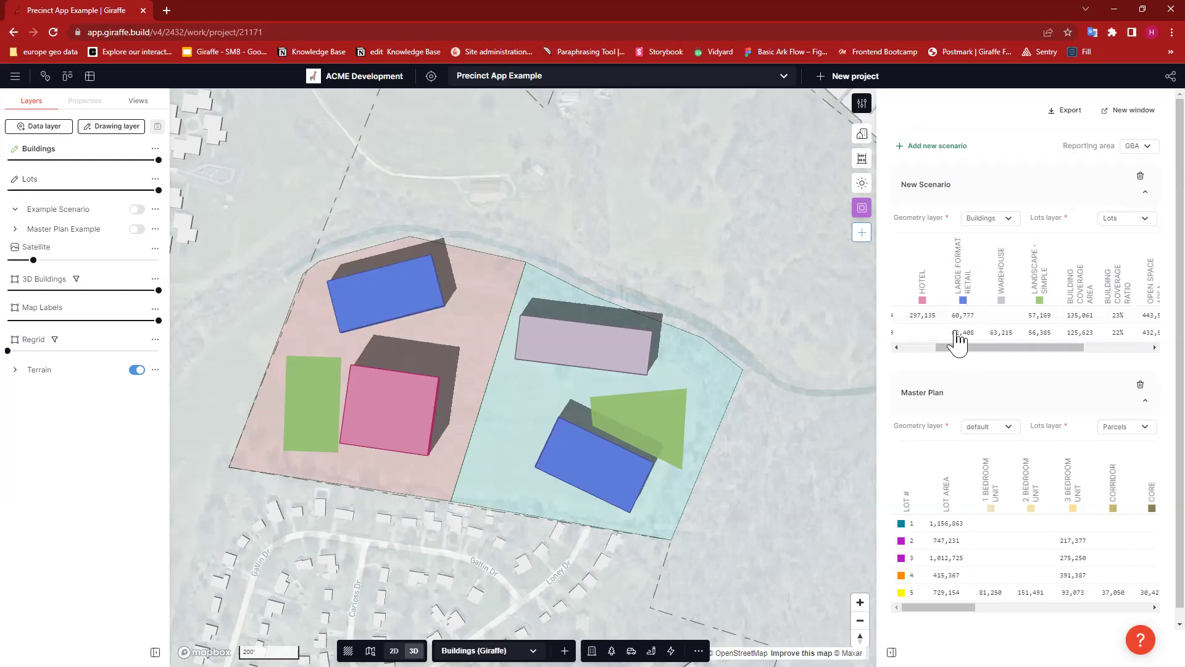
drag(968, 353, 1010, 355)
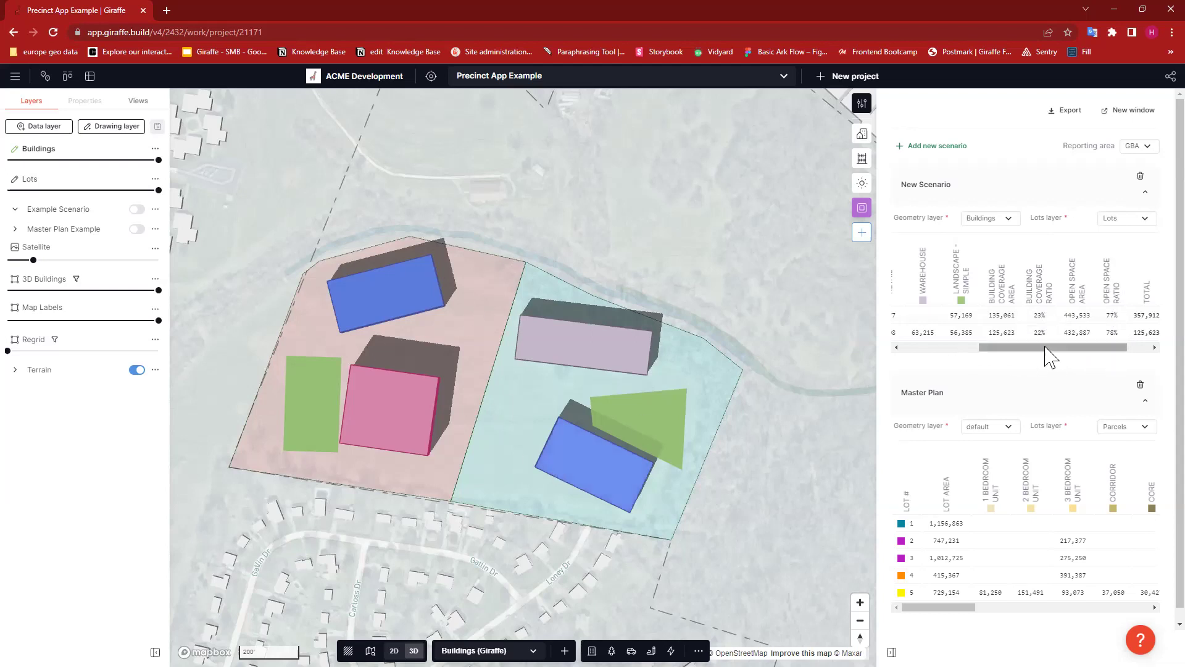
drag(1061, 350, 1088, 356)
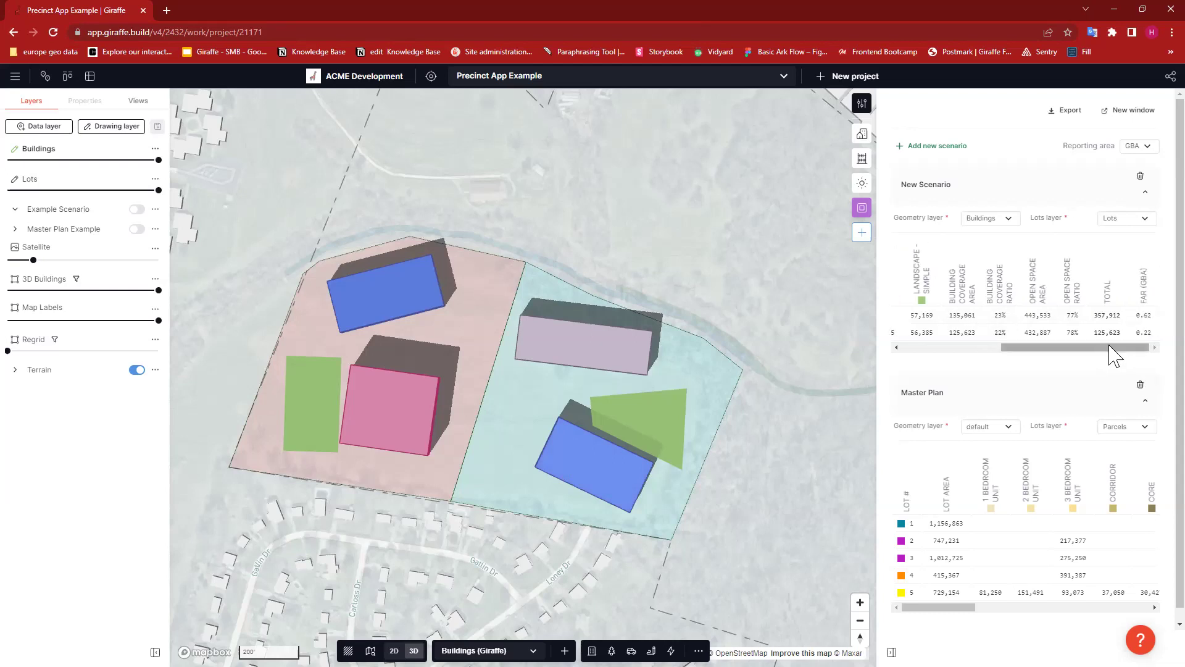
scroll(1077, 353, left, 2)
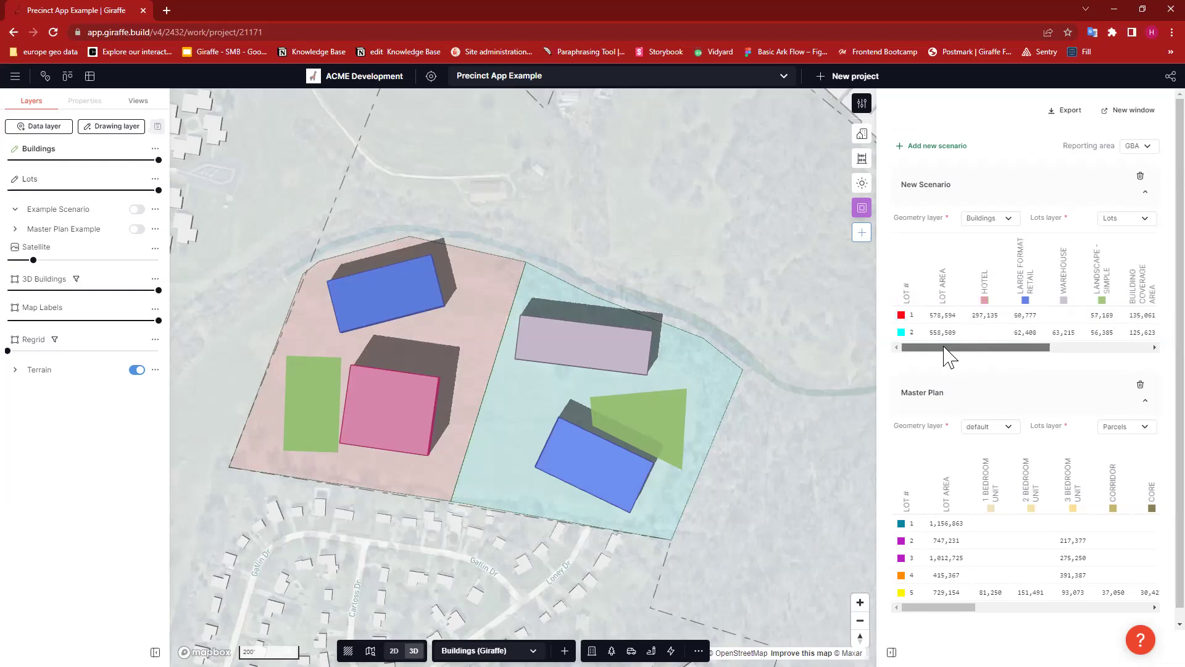
Fade the Buildings layer out completely and create a new drawing layer named Buildings option 2
scroll(1141, 357, right, 2)
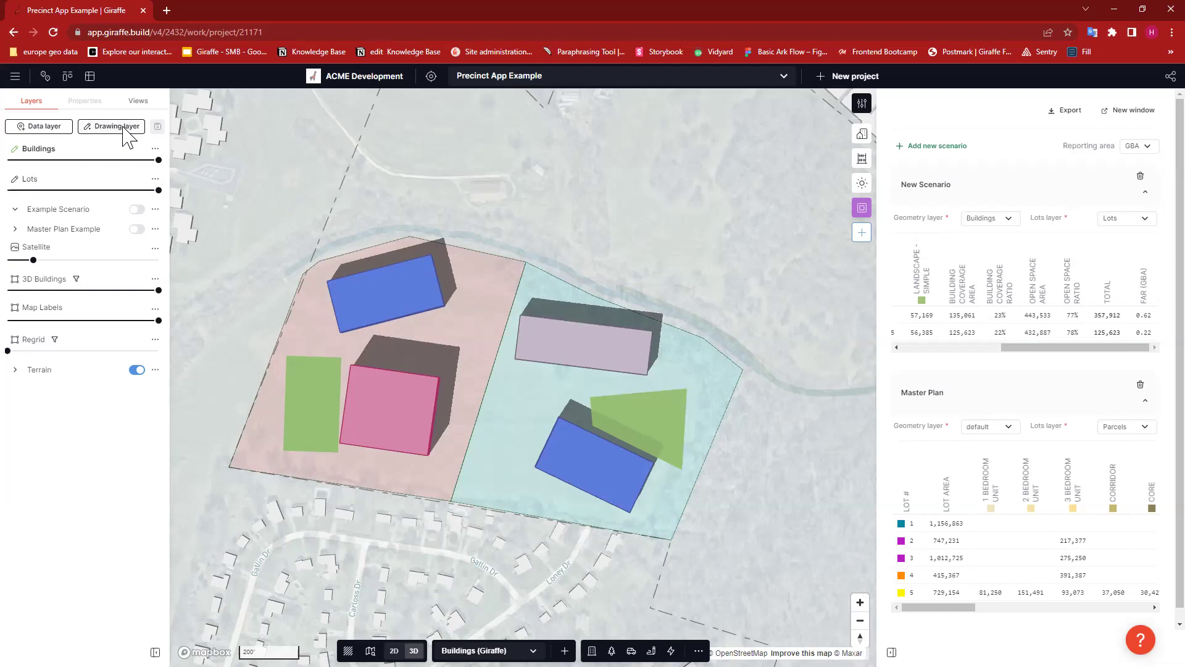
mouse_move(159, 160)
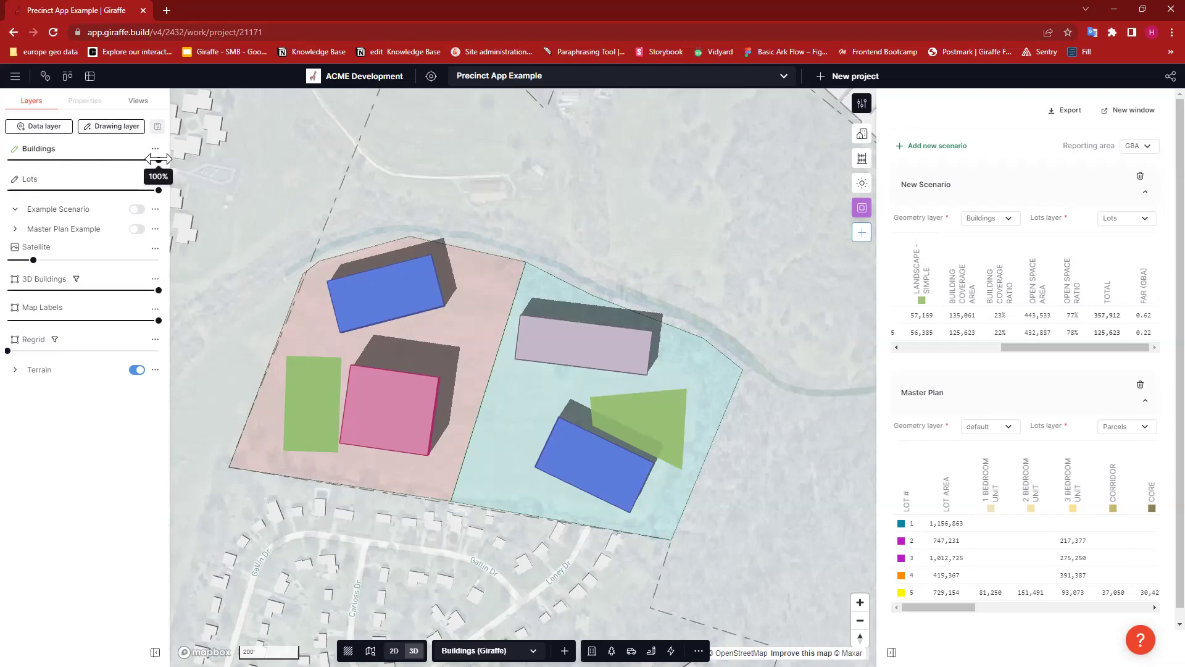
drag(128, 159, 10, 159)
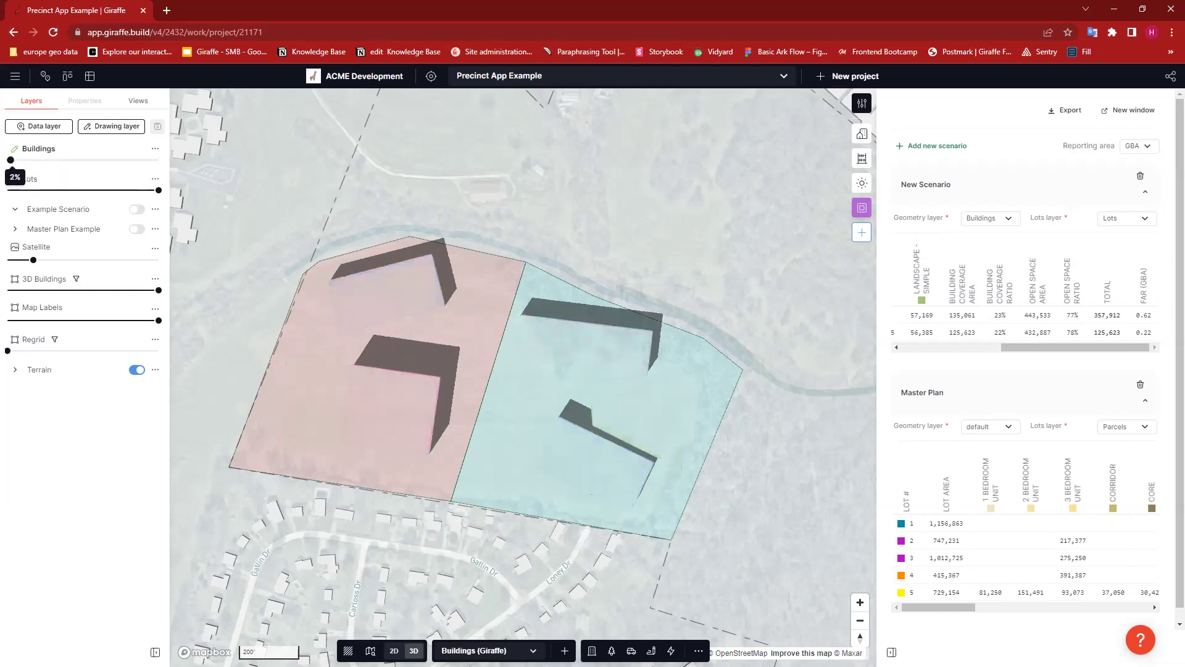
click(115, 128)
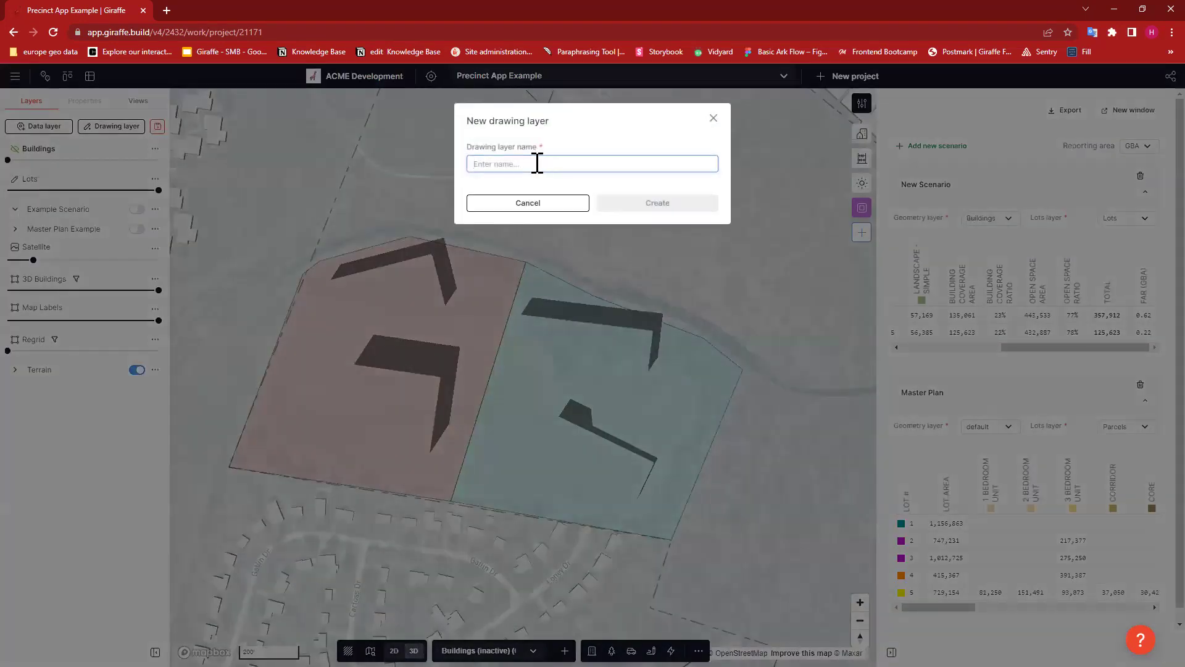
text(Buildings option 2)
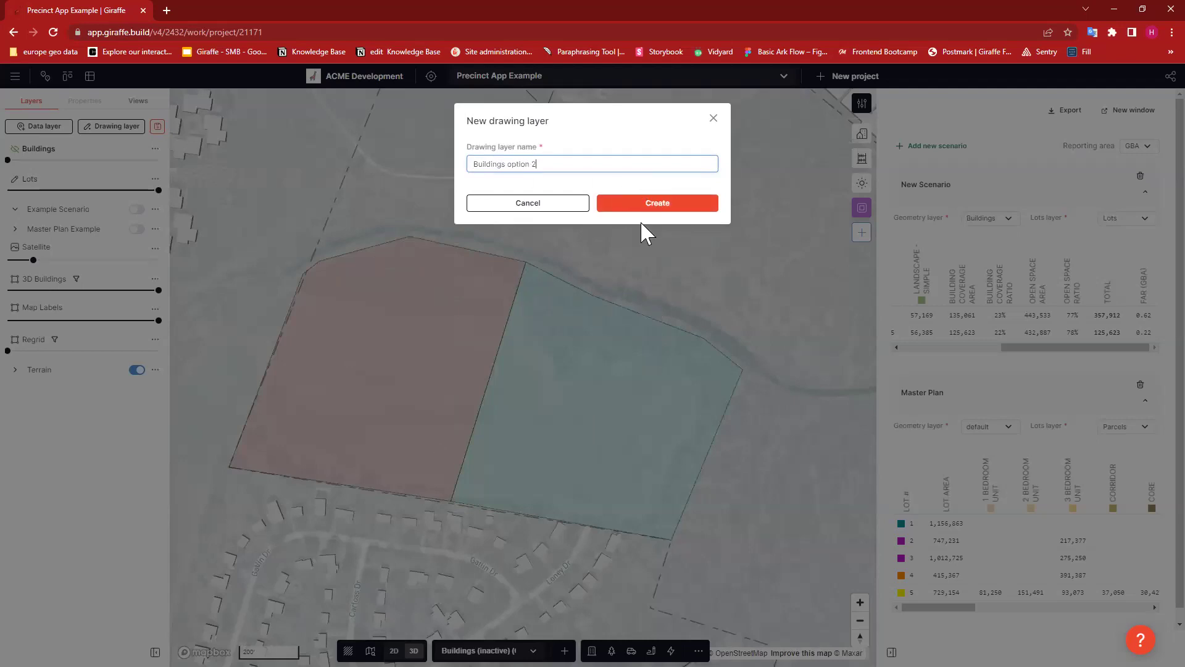
click(658, 207)
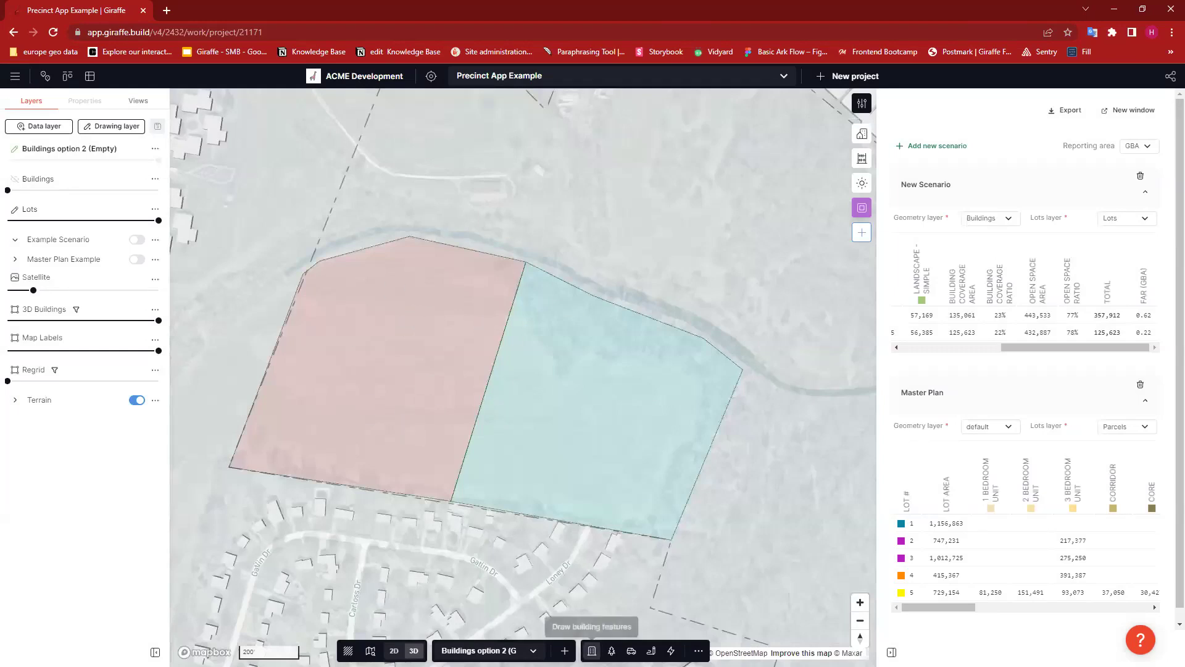
Draw a Residential building of about 270 by 96 ft near the western lot's northwestern corner
click(591, 651)
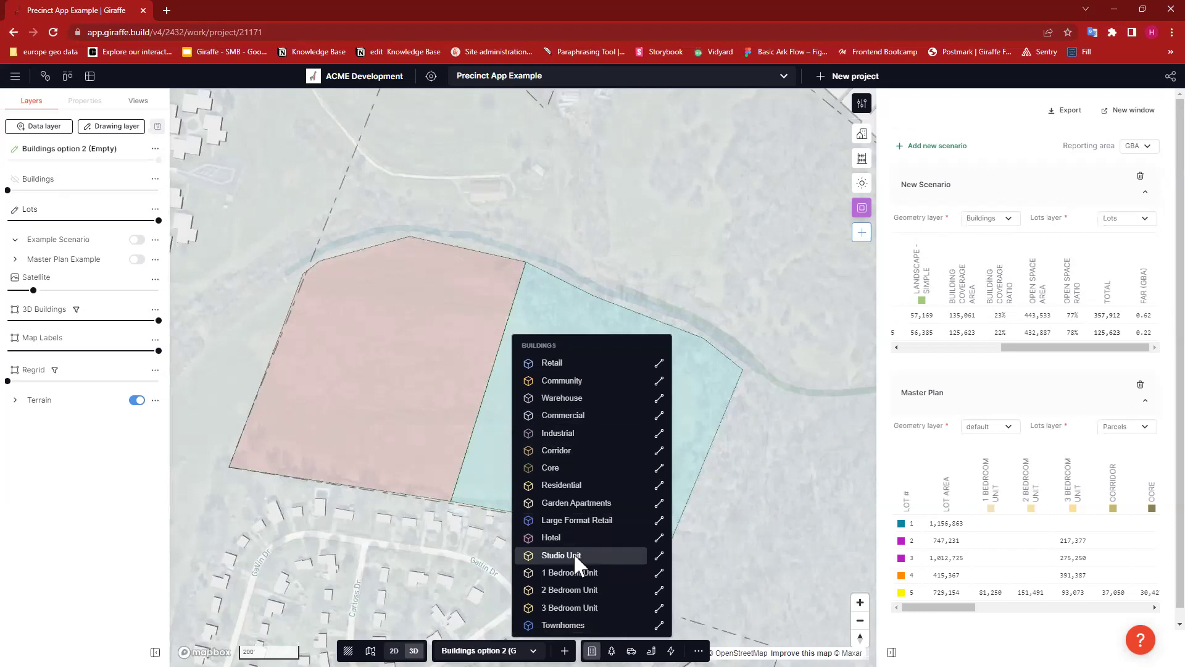
click(557, 484)
click(314, 278)
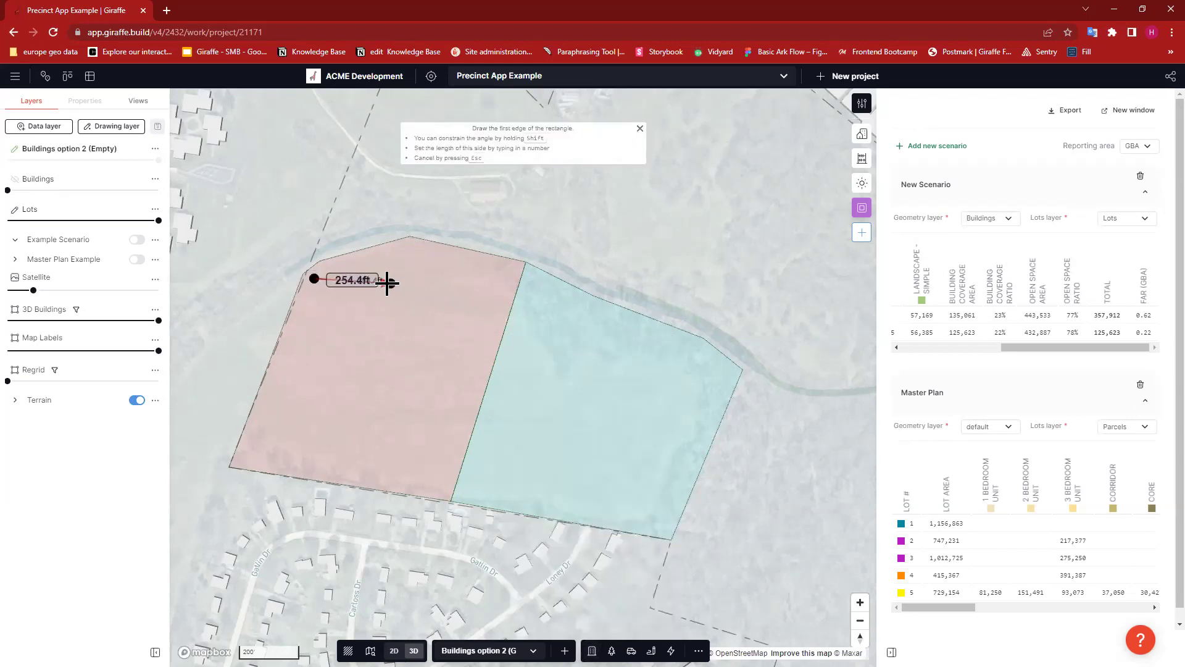
click(395, 282)
click(392, 311)
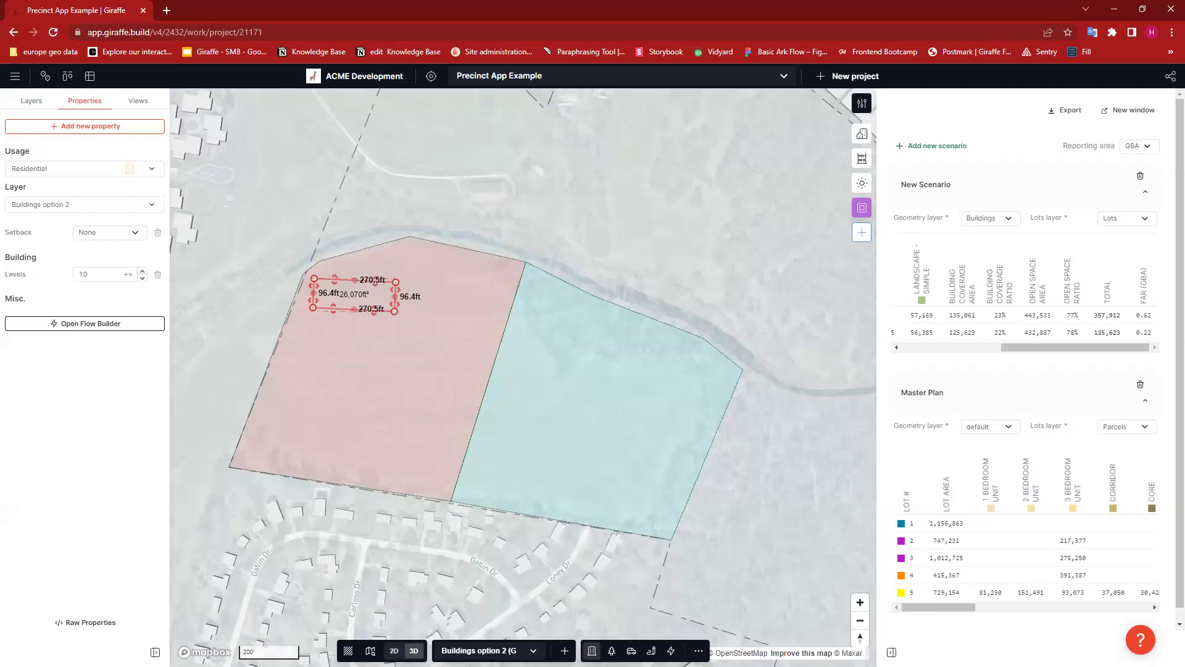
Draw a second Residential building of about 254 by 137 ft, slightly rotated, near the middle of the western lot
click(591, 651)
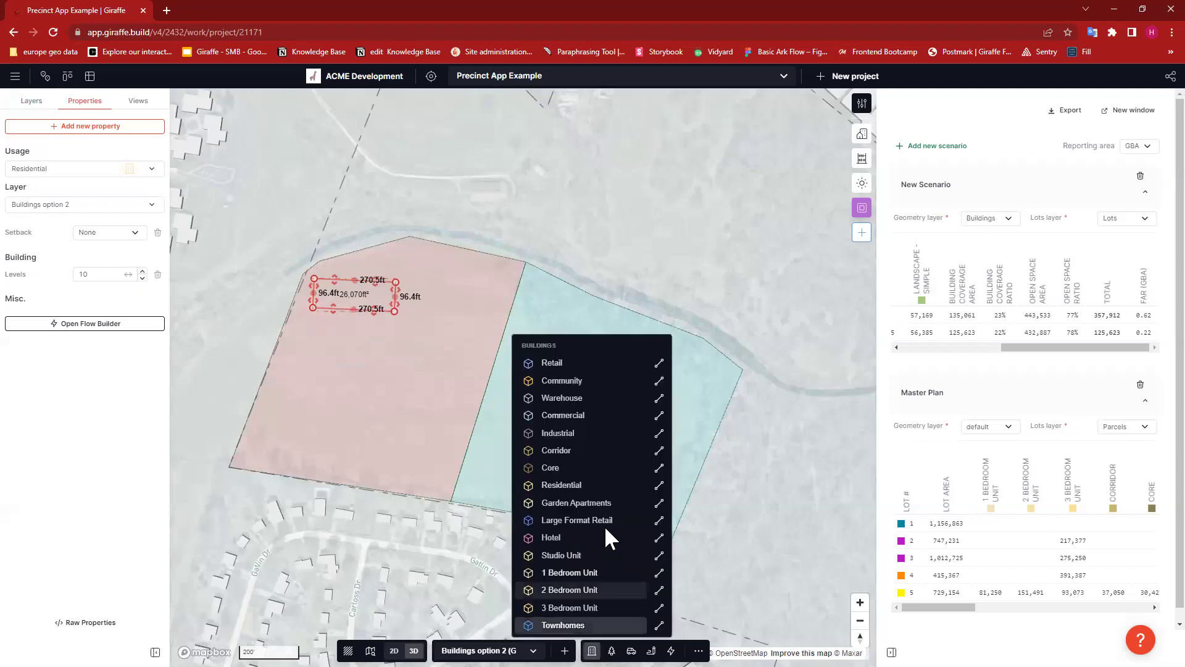
click(375, 325)
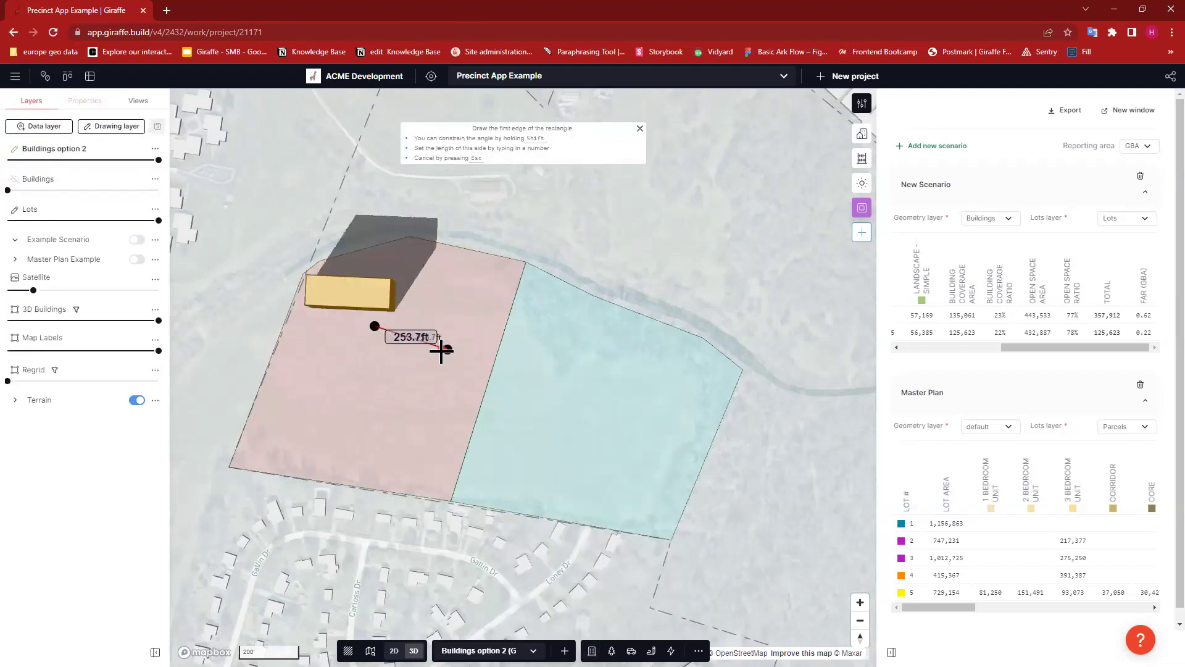
click(445, 345)
click(416, 382)
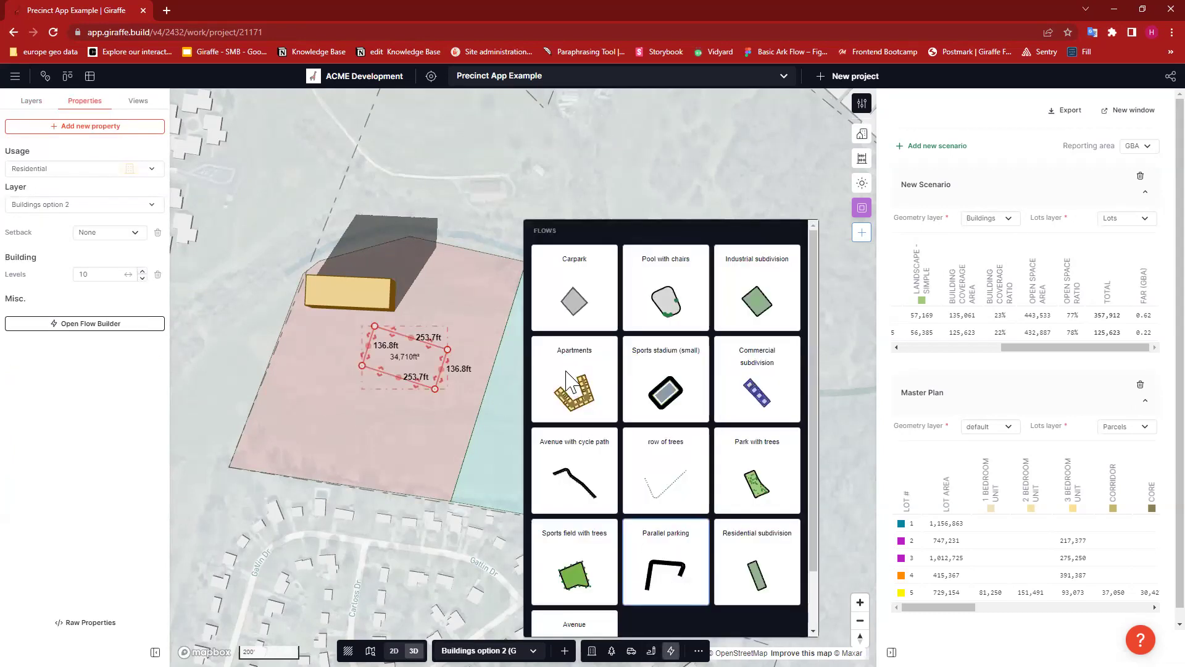
Bring in the Apartments flow, keeping the existing Studio Unit, 2 Bedroom Unit and 3 Bedroom Unit usages
drag(571, 365, 289, 343)
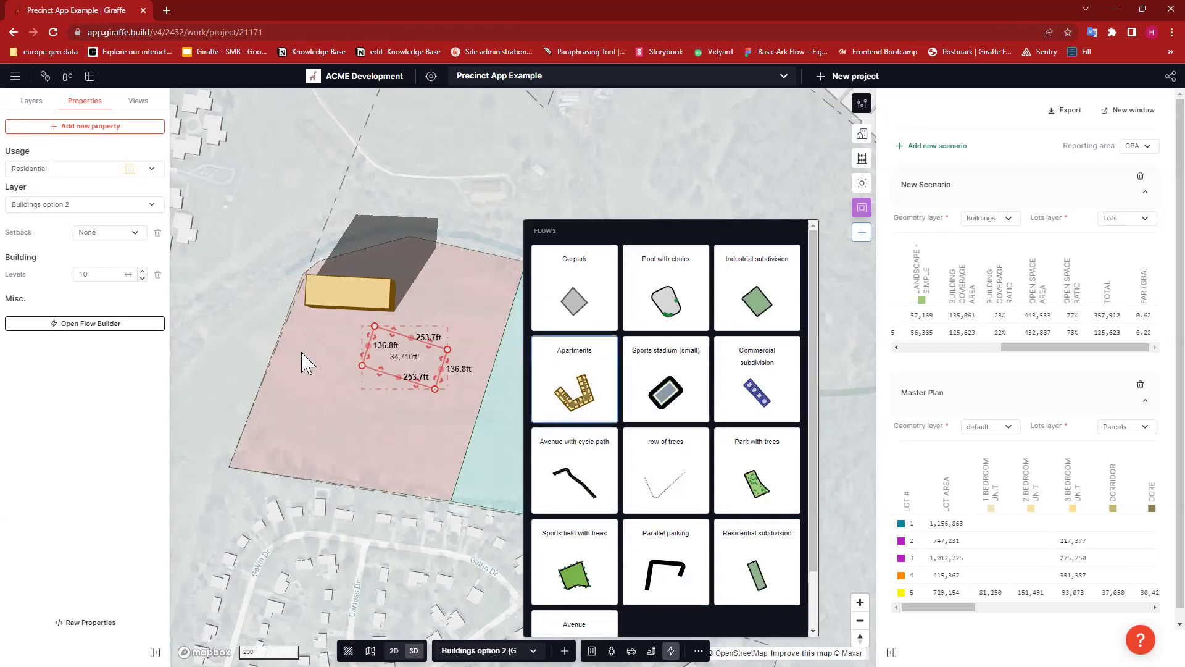
click(657, 180)
click(649, 211)
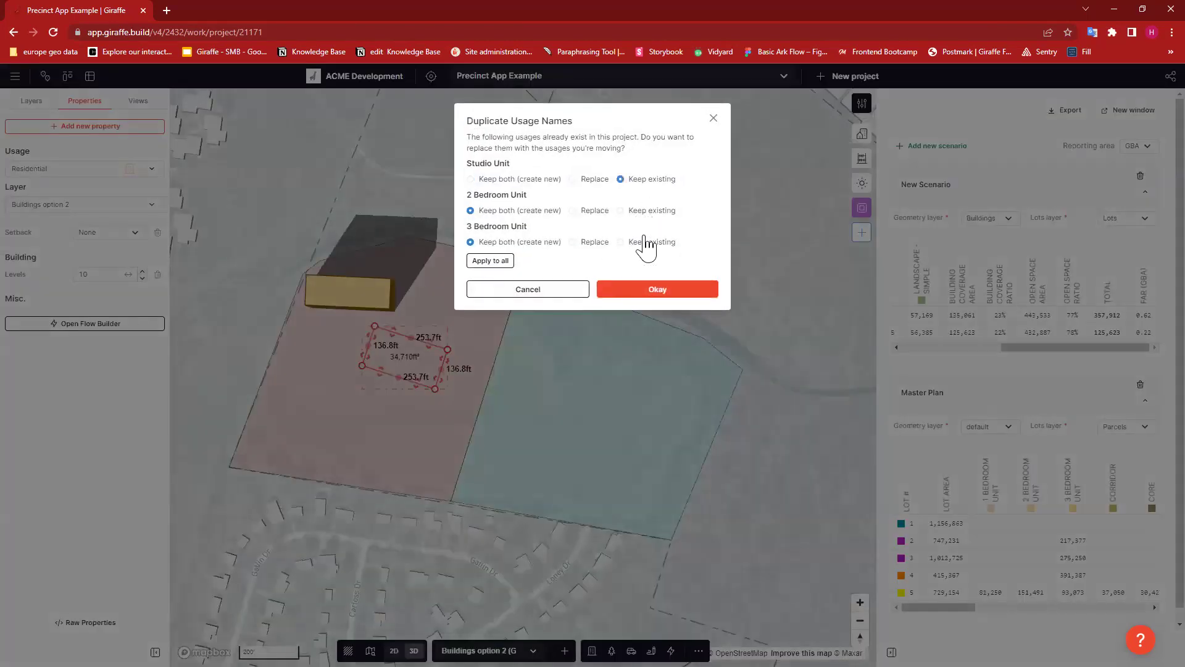
click(644, 243)
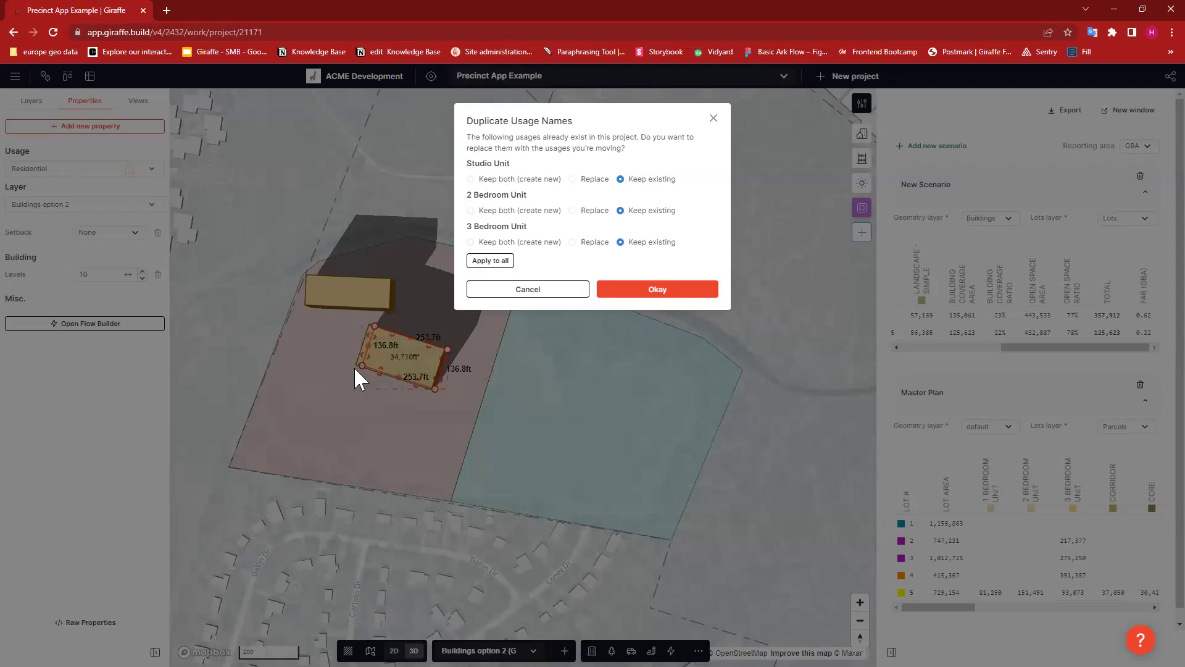
key(Return)
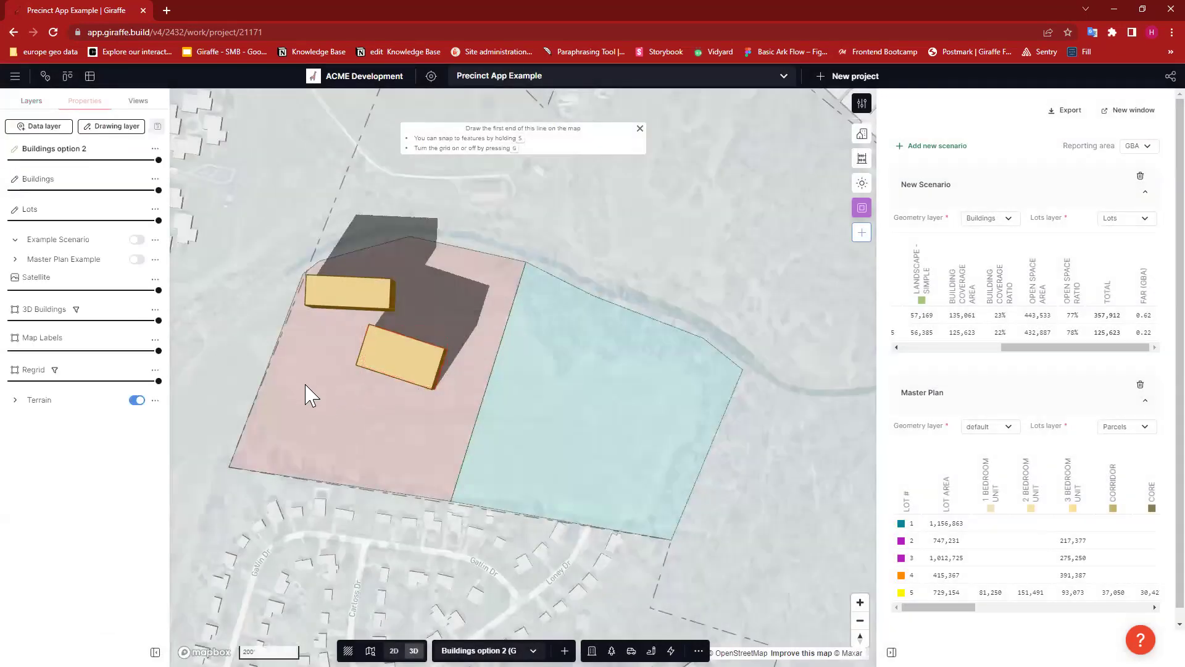
Draw the Apartments flow as an L-shaped line with legs of about 203 and 186 ft in the western lot's southern part
click(307, 379)
click(323, 437)
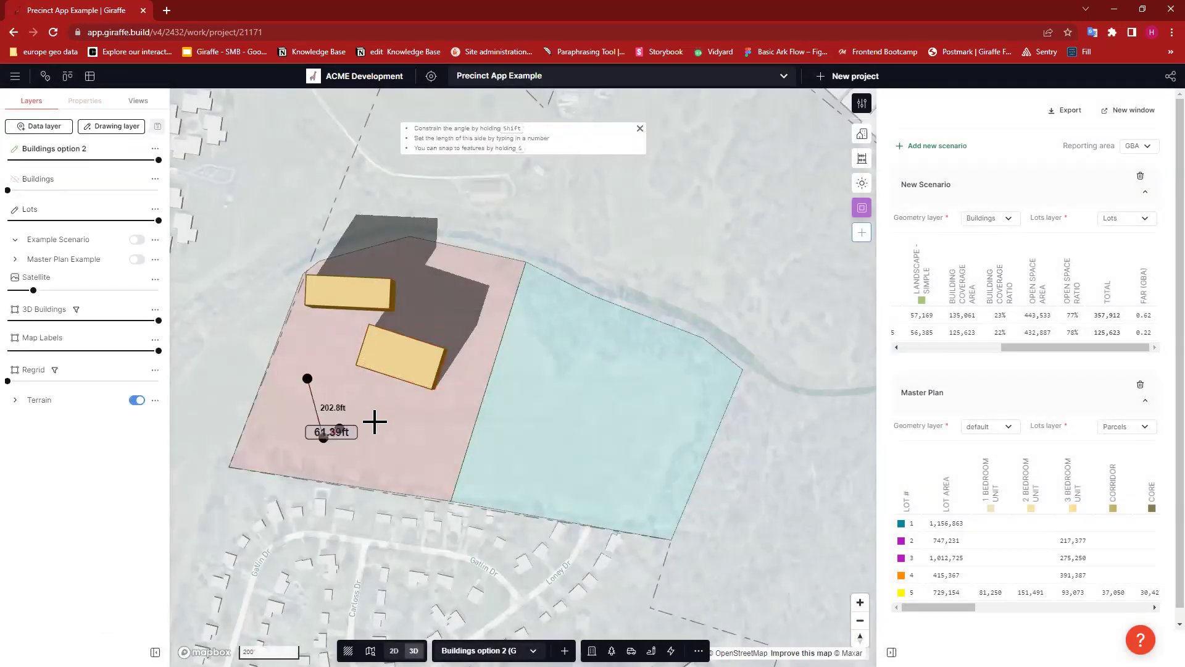
key(Return)
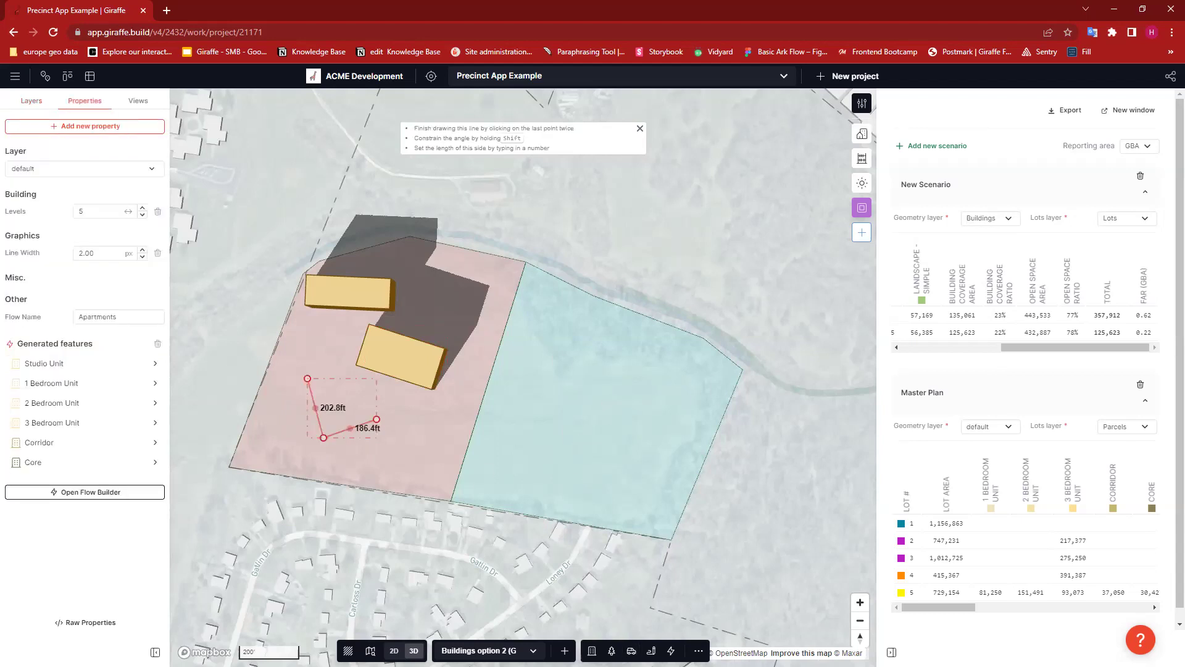
Draw a Garden Apartments building of about 176 by 111 ft in the eastern lot's northwestern part
click(591, 650)
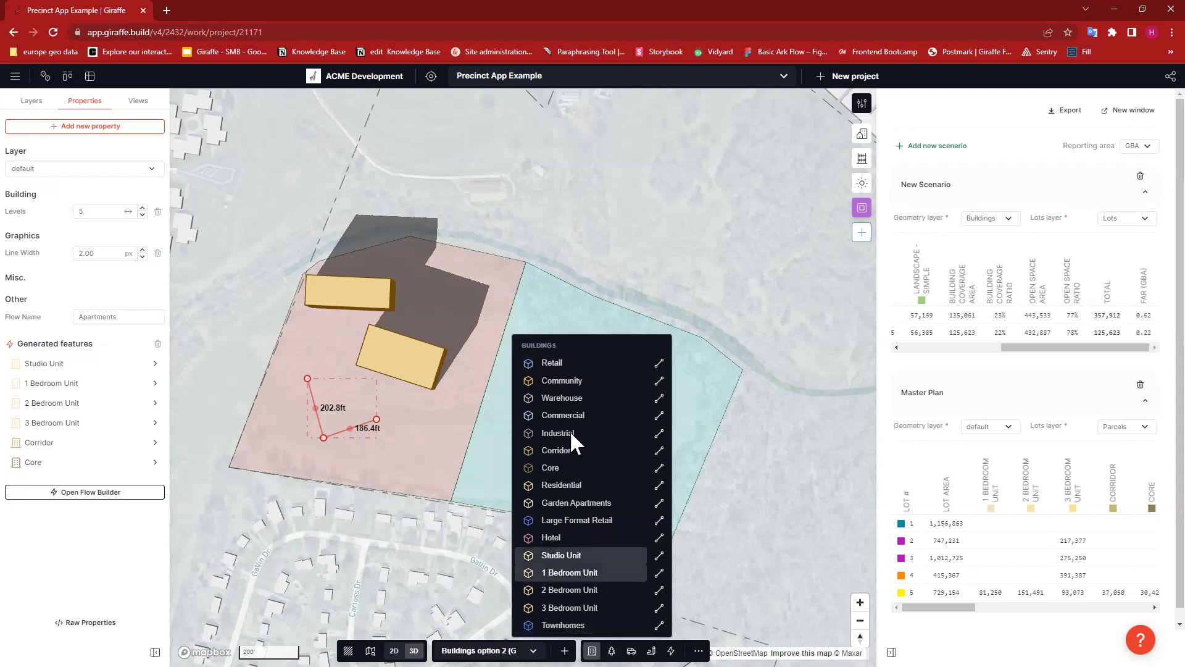
click(575, 502)
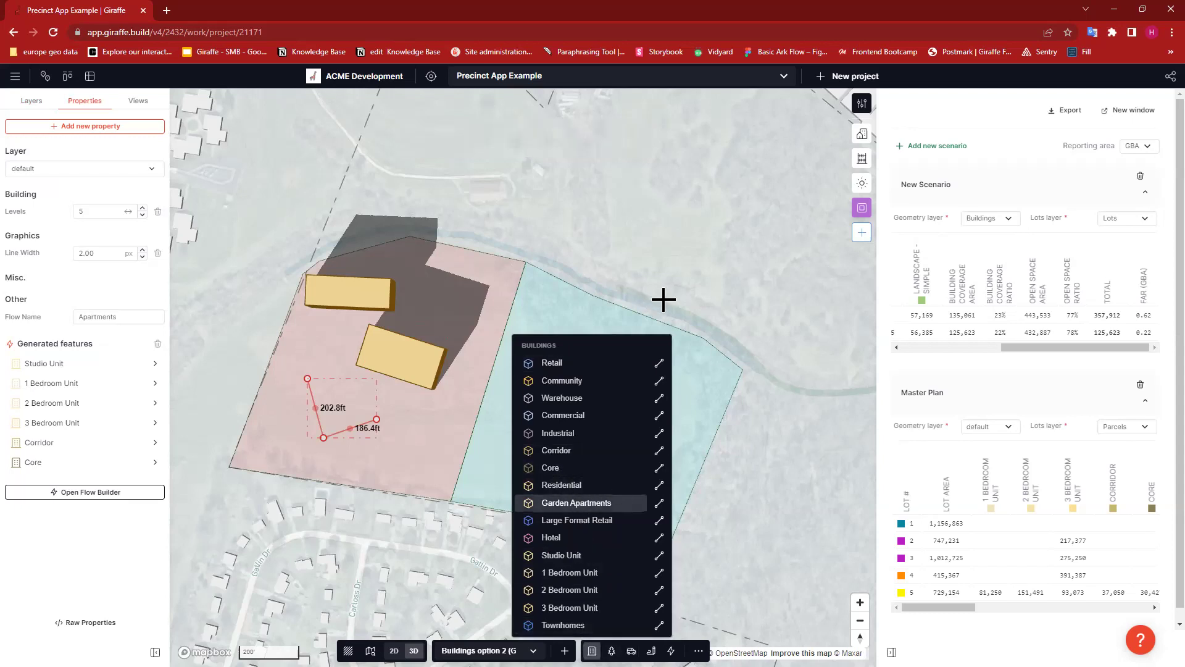
click(547, 317)
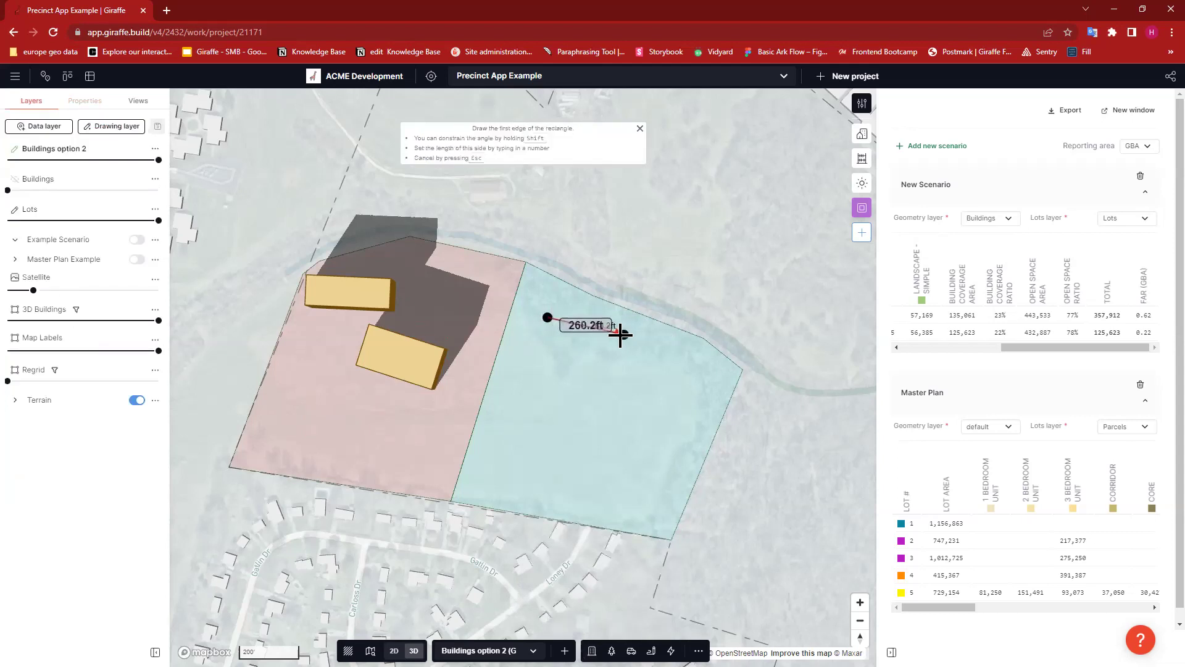
click(599, 329)
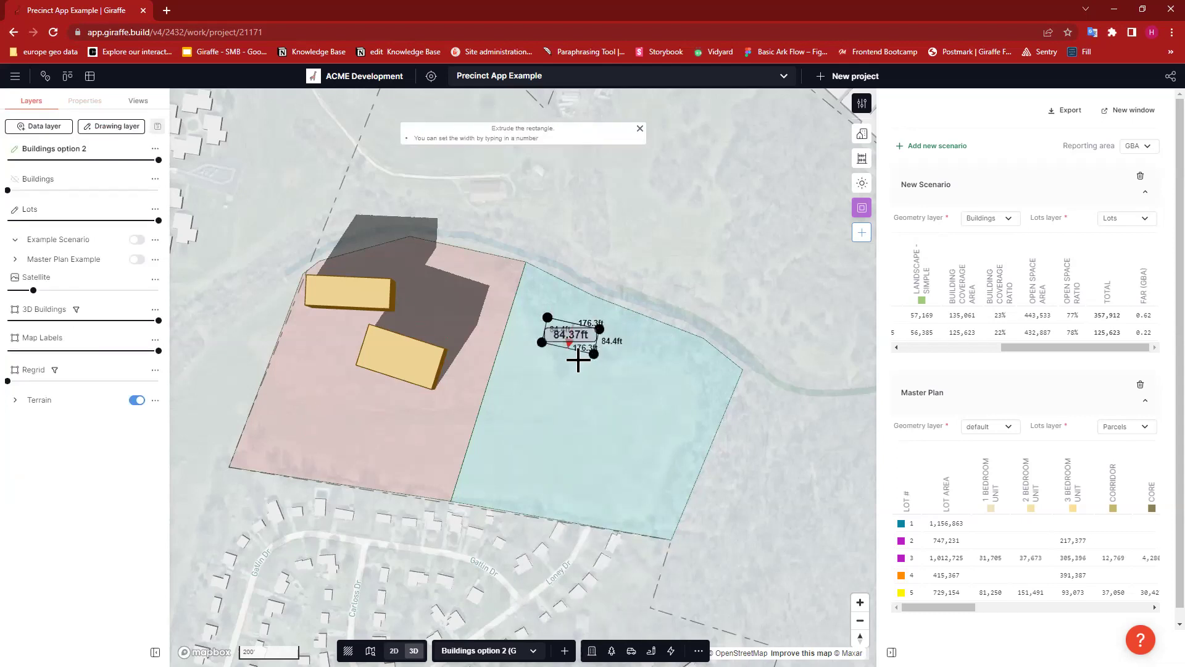
click(578, 366)
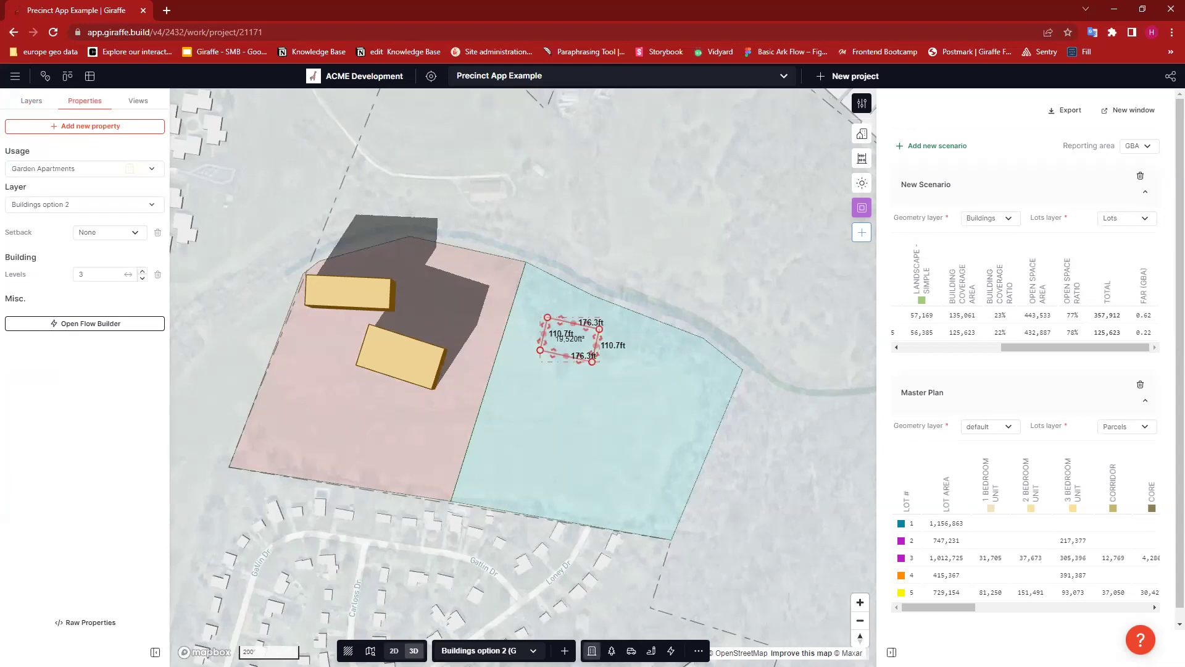
Draw a second Garden Apartments building of about 190 by 112 ft just south of the first one
click(591, 650)
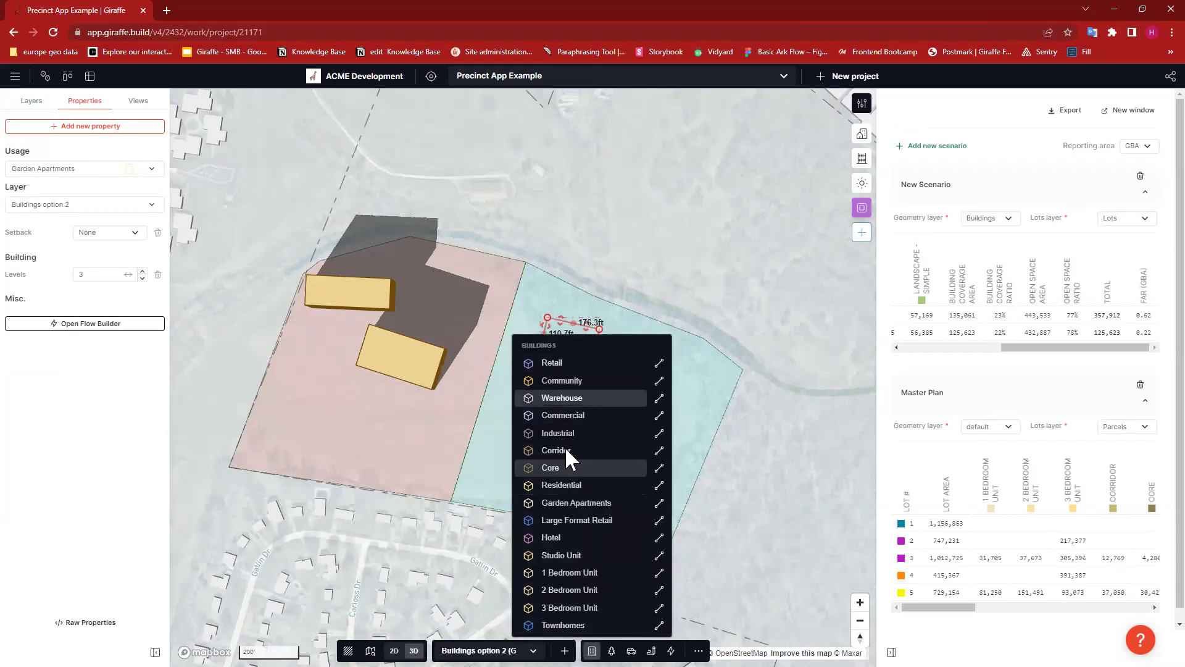
click(561, 500)
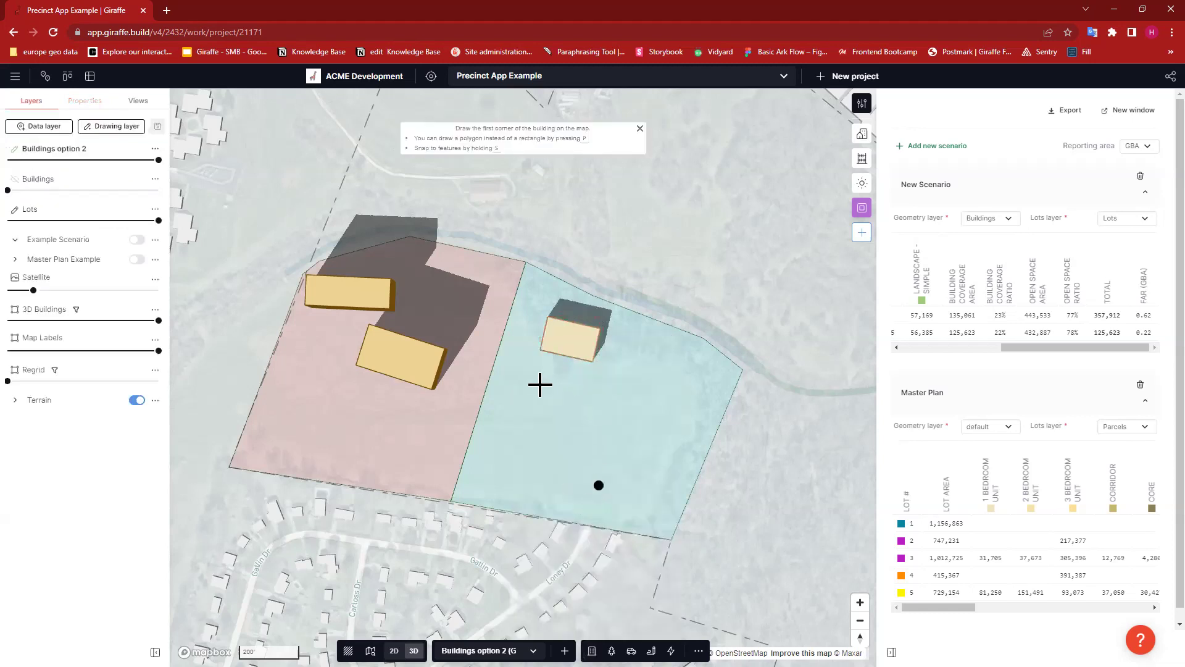
click(540, 384)
click(594, 418)
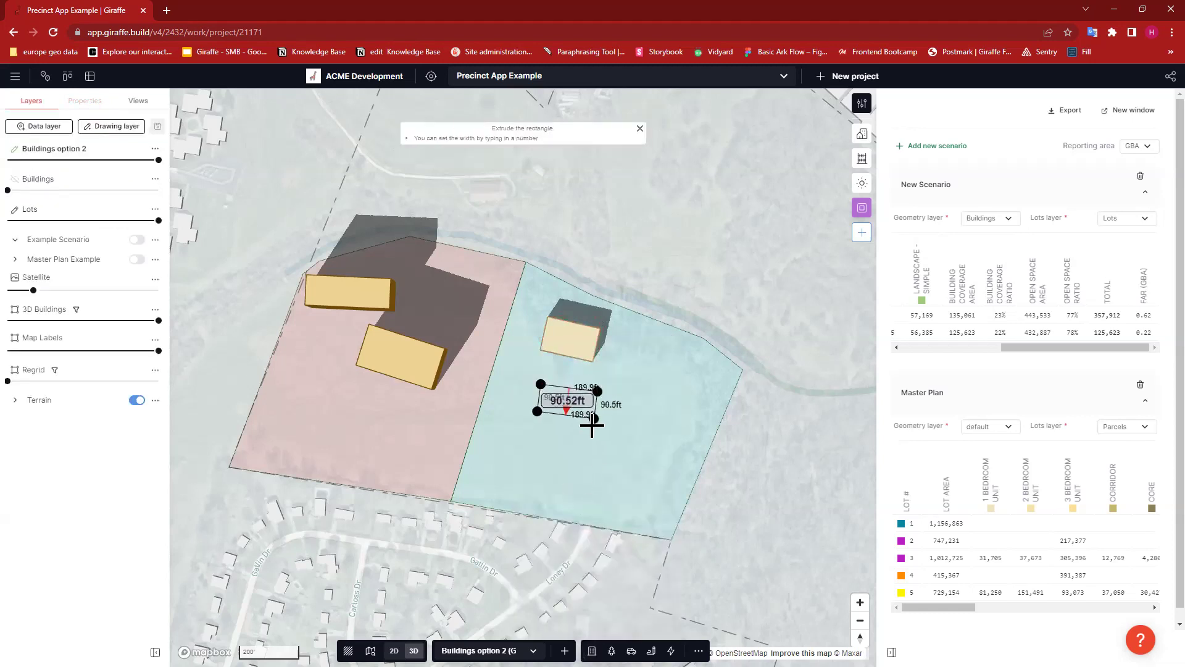
click(592, 429)
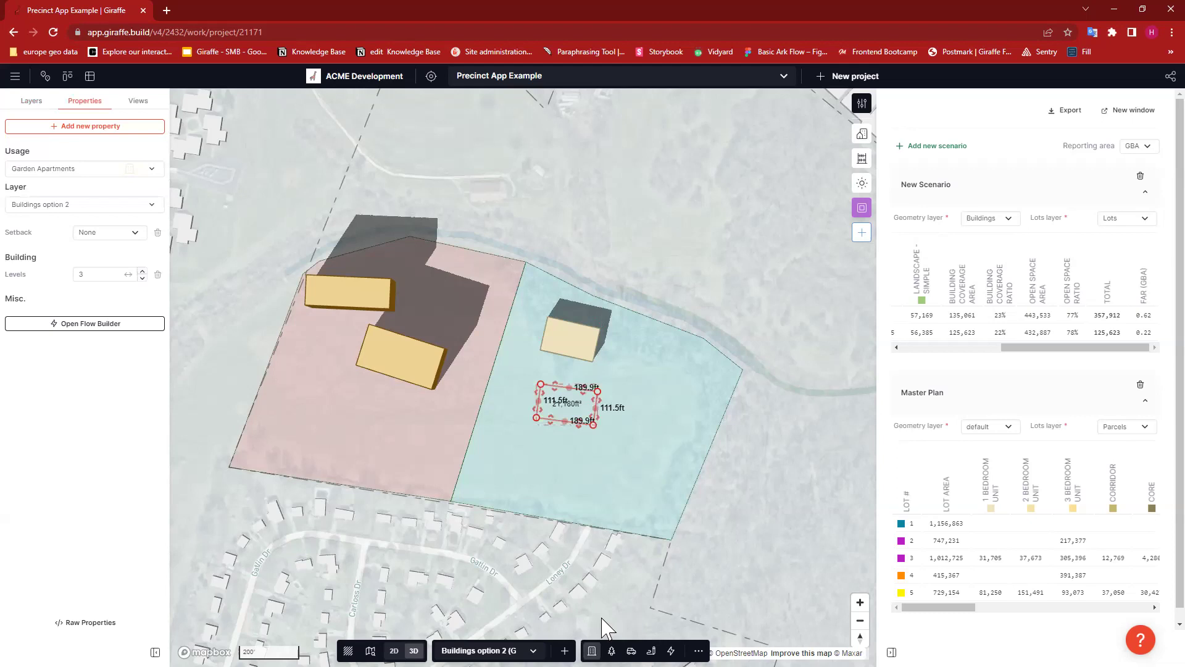
Draw a third Garden Apartments building of about 173 by 108 ft, rotated, east of the other two in the eastern lot
click(591, 650)
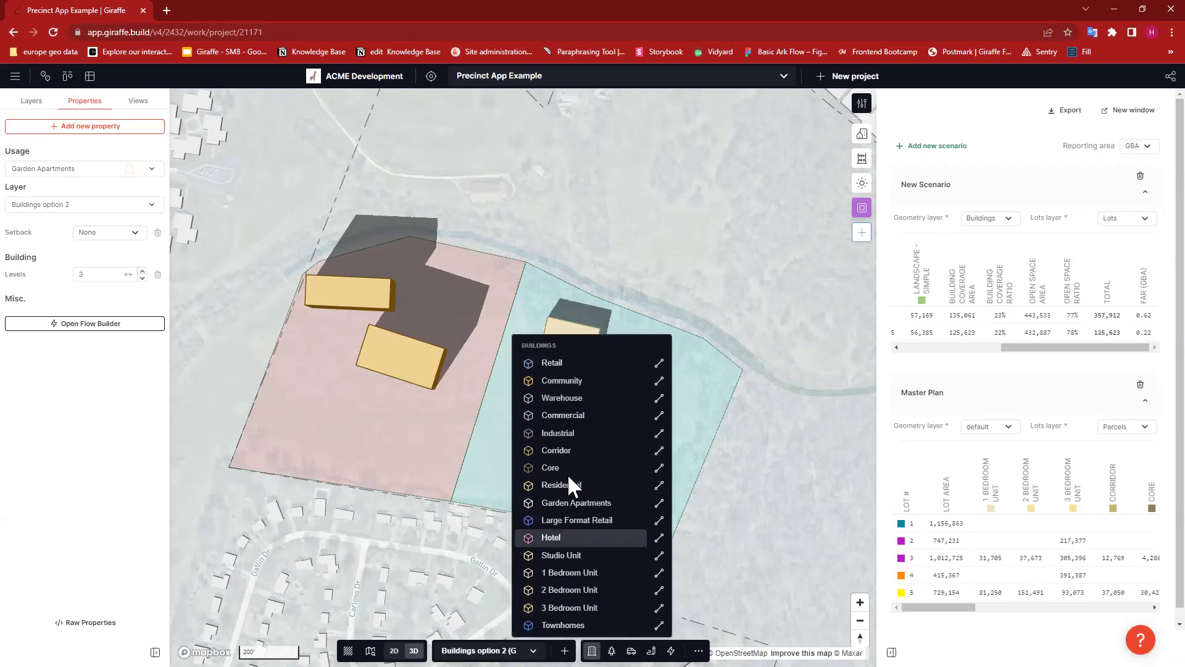
click(660, 416)
click(636, 360)
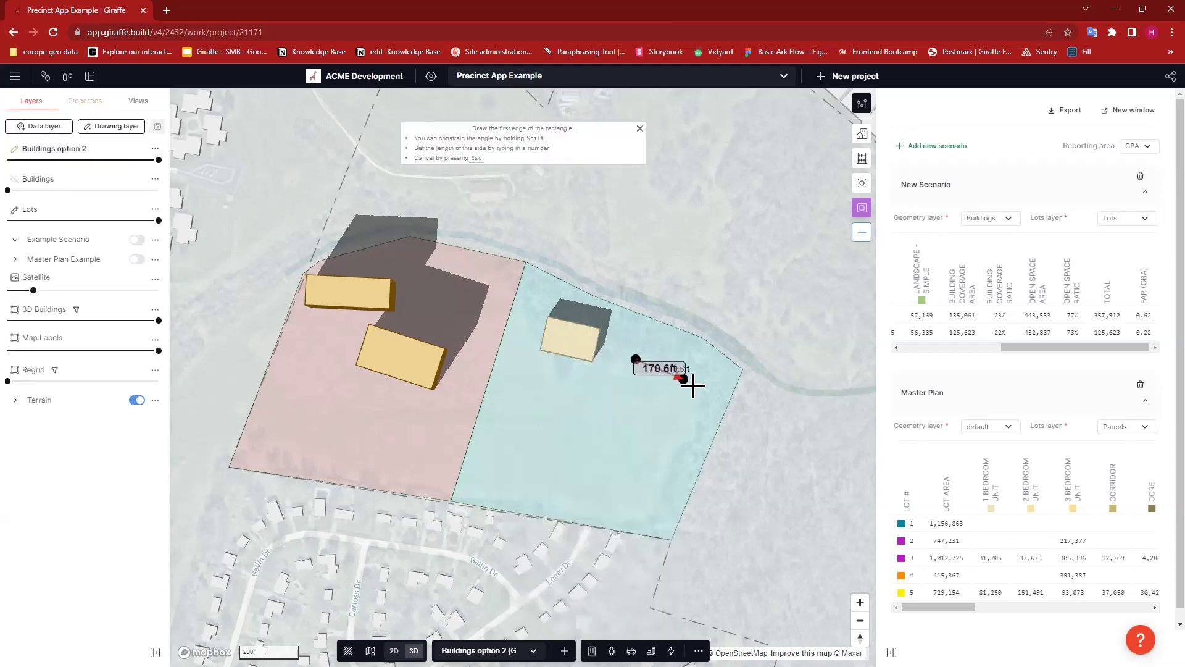
click(683, 378)
click(672, 410)
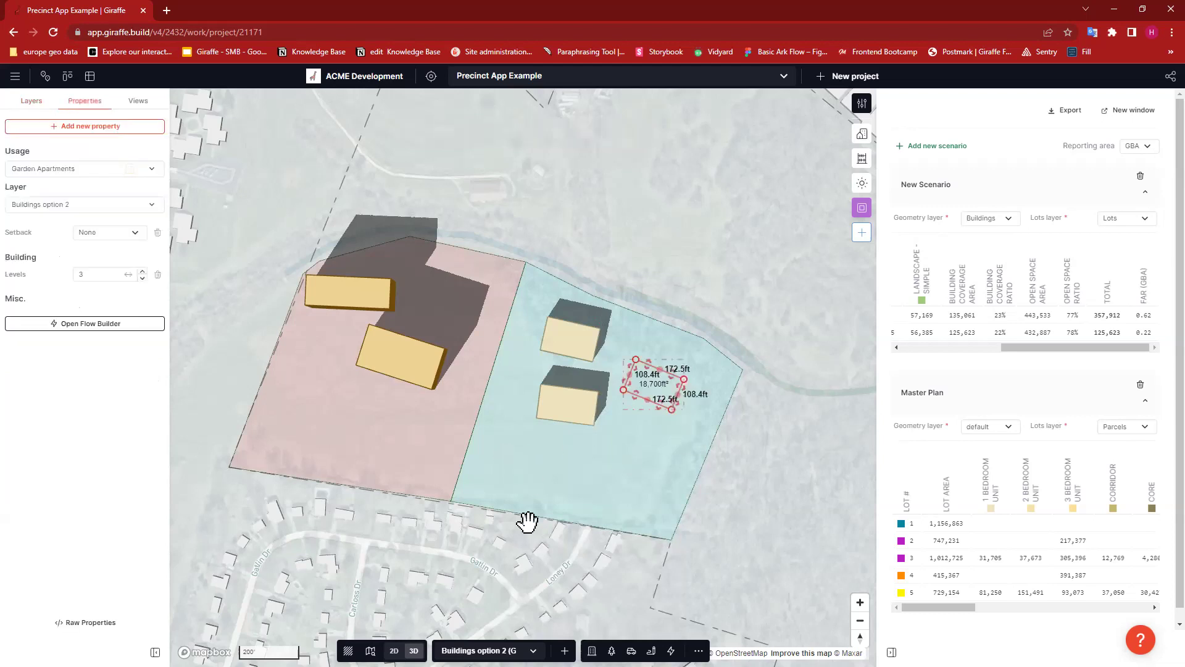
click(315, 328)
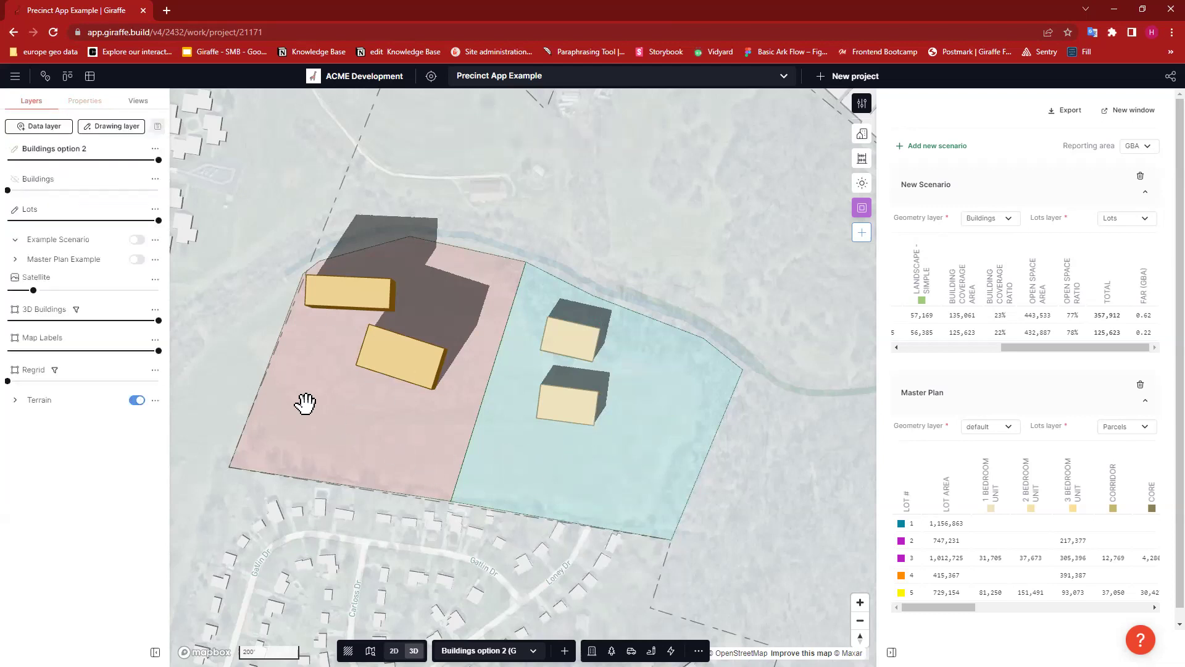
click(309, 397)
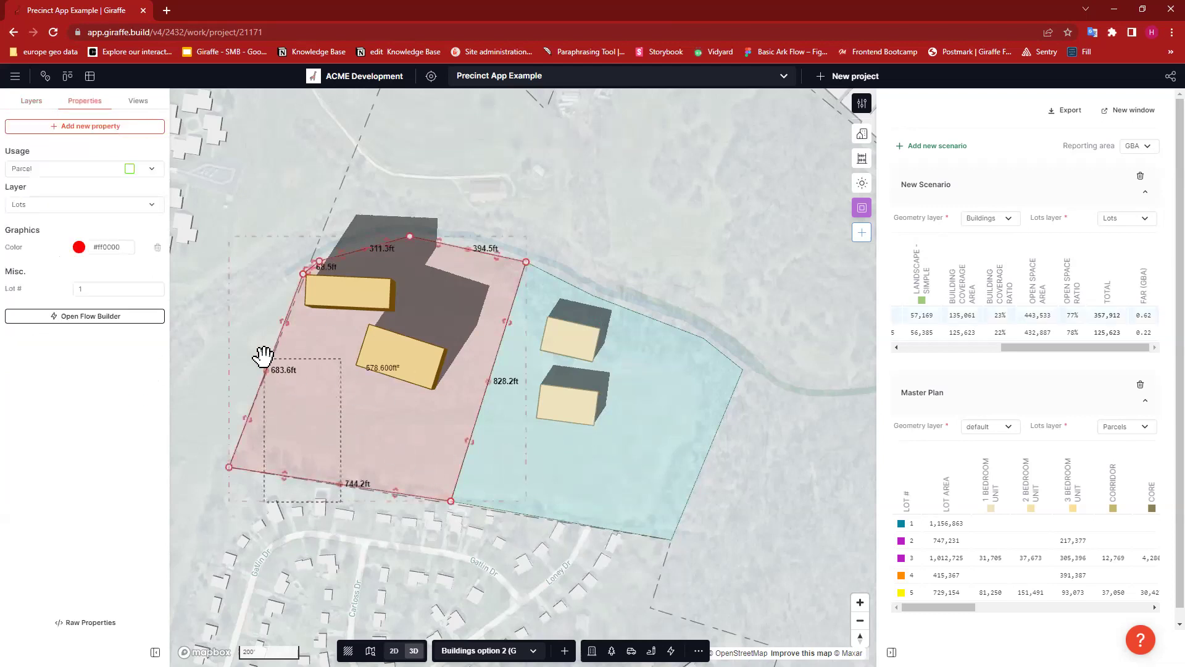
click(592, 592)
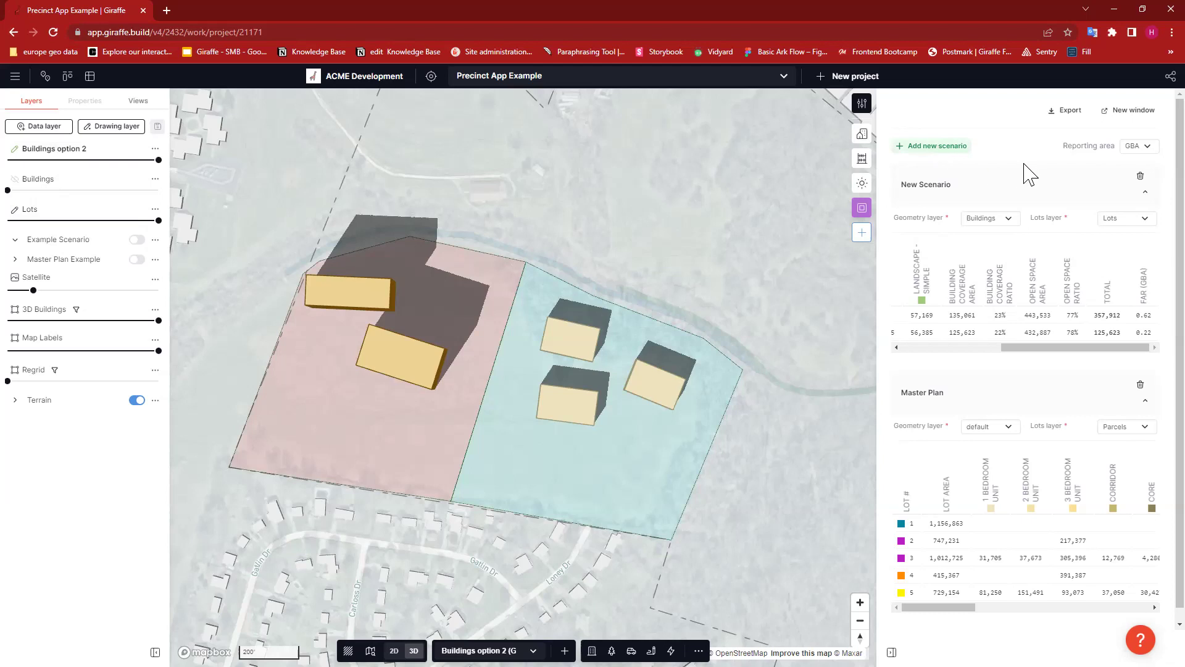
Add a new scenario using Buildings option 2 as the geometry layer and Lots as the lots layer
click(935, 145)
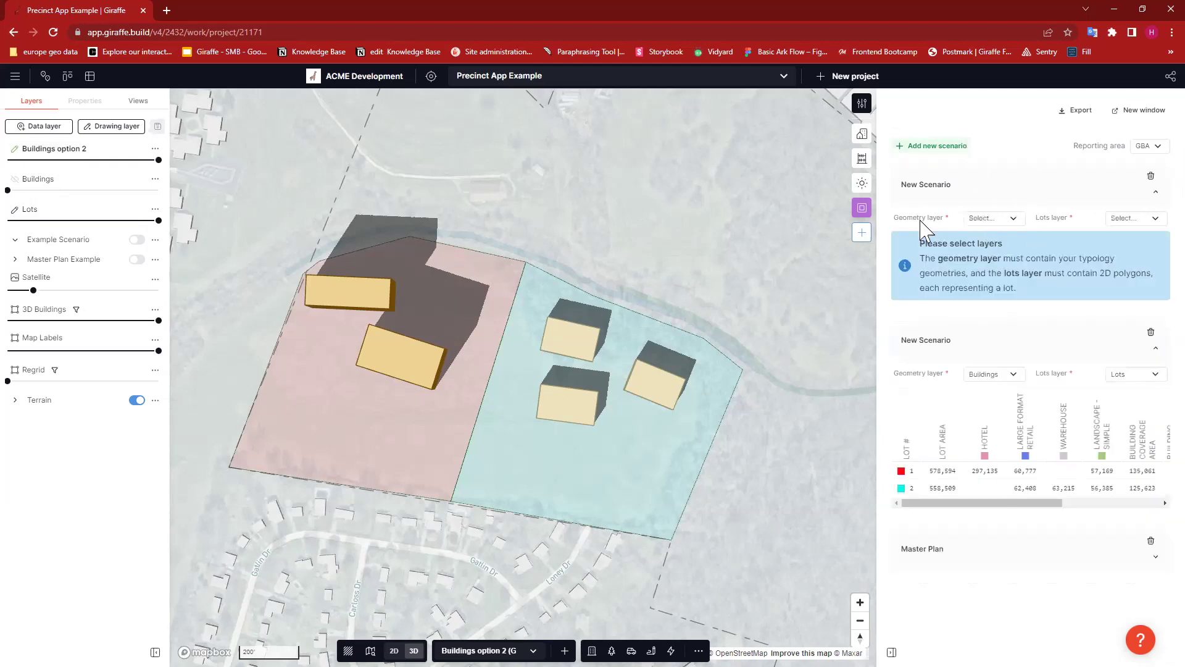
click(1012, 218)
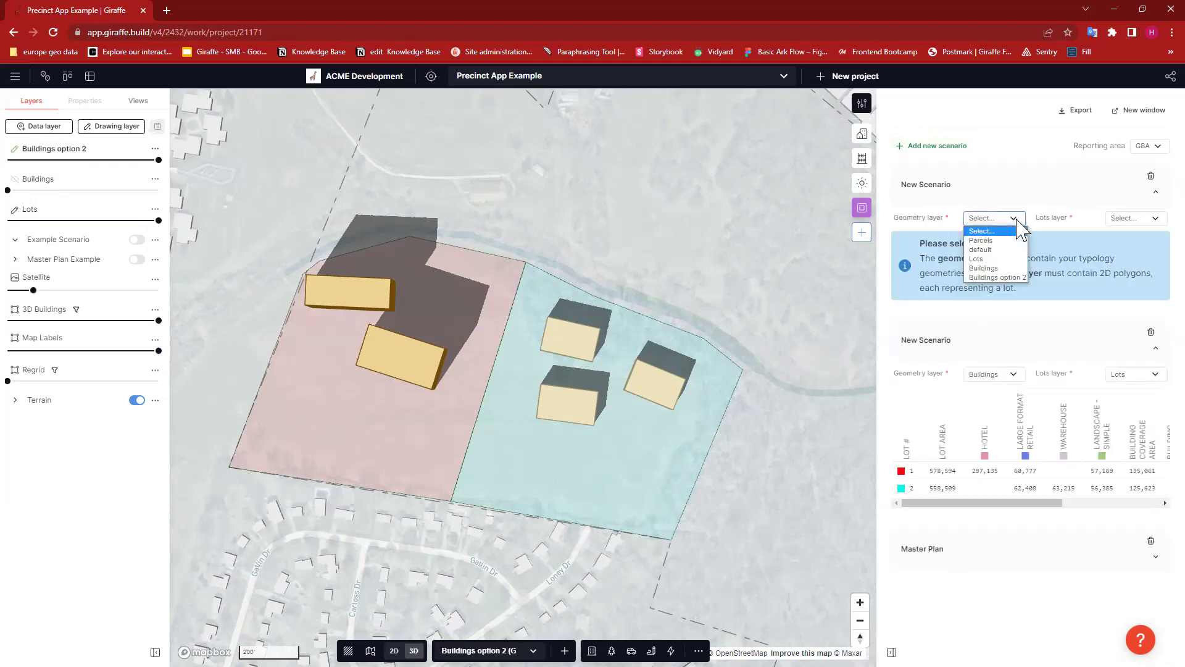
click(997, 277)
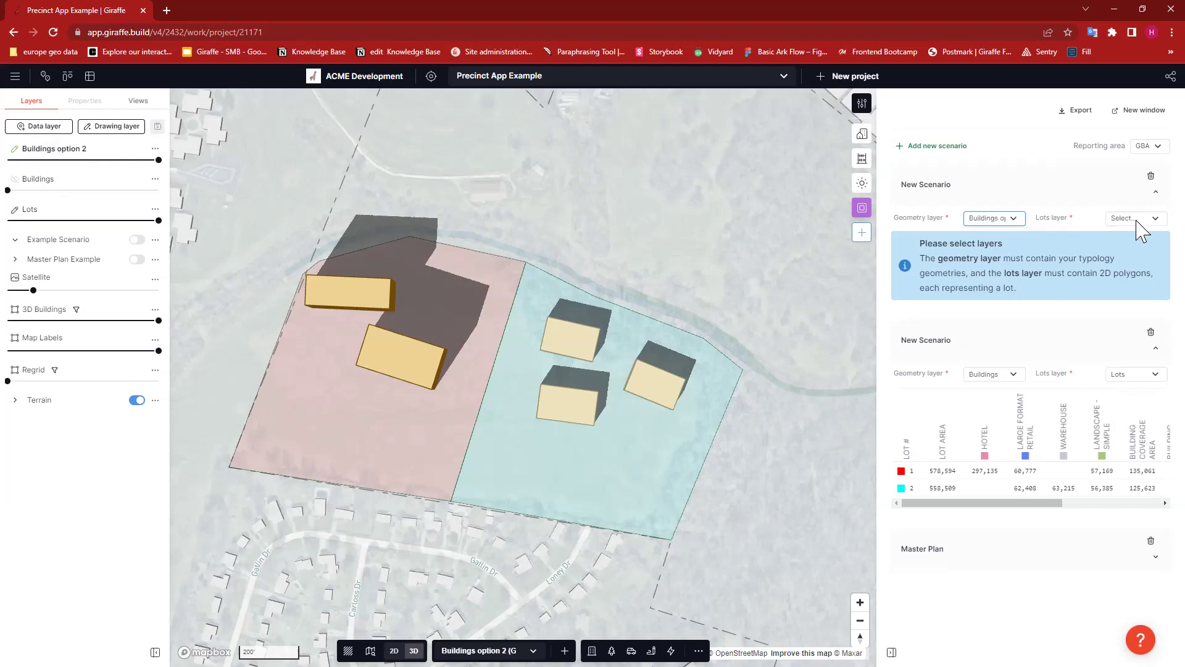
click(1146, 220)
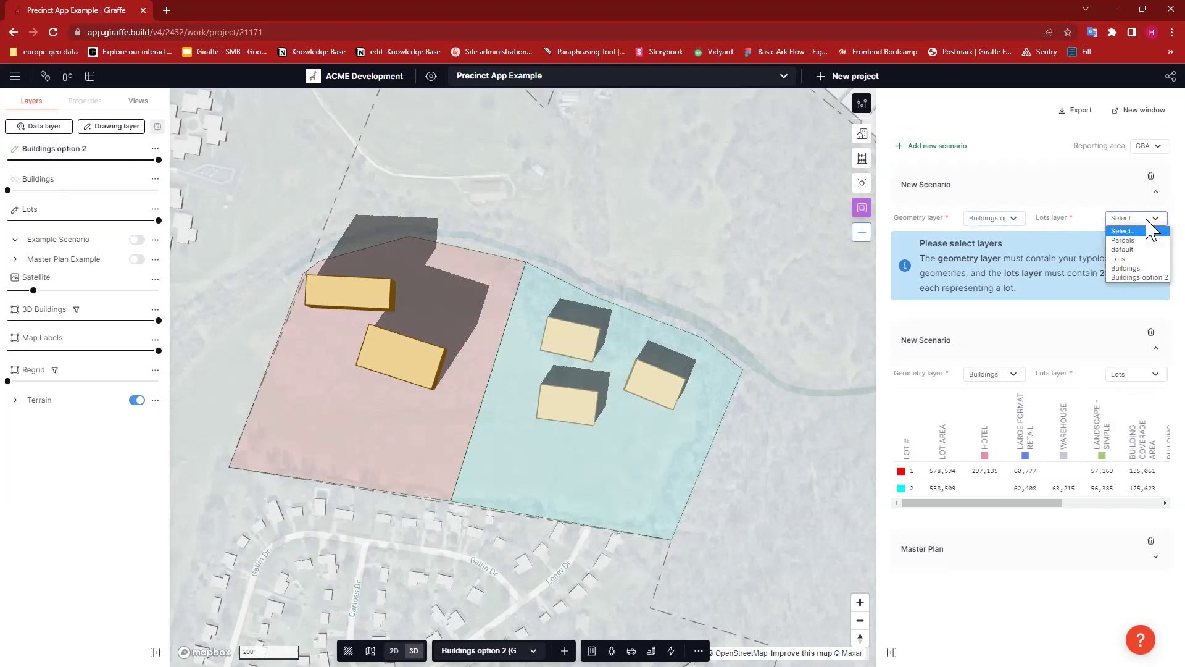
click(1124, 262)
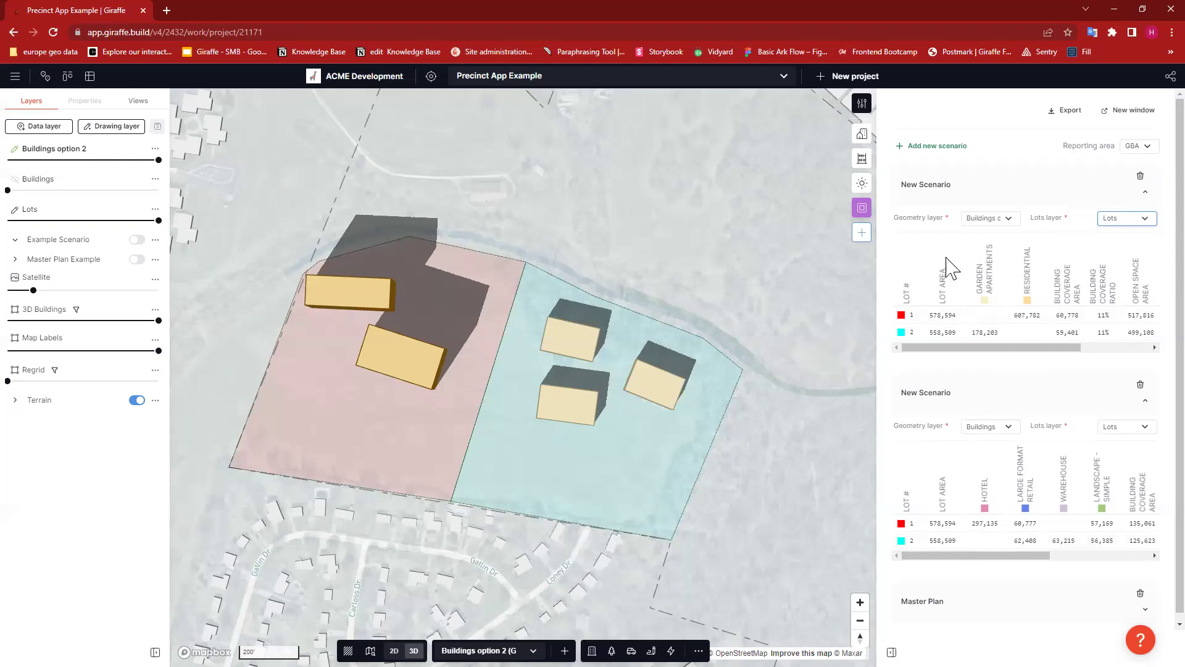
Compare the coverage, open space, total and FAR columns of the Buildings option 2 and Buildings scenarios
drag(986, 350, 1105, 364)
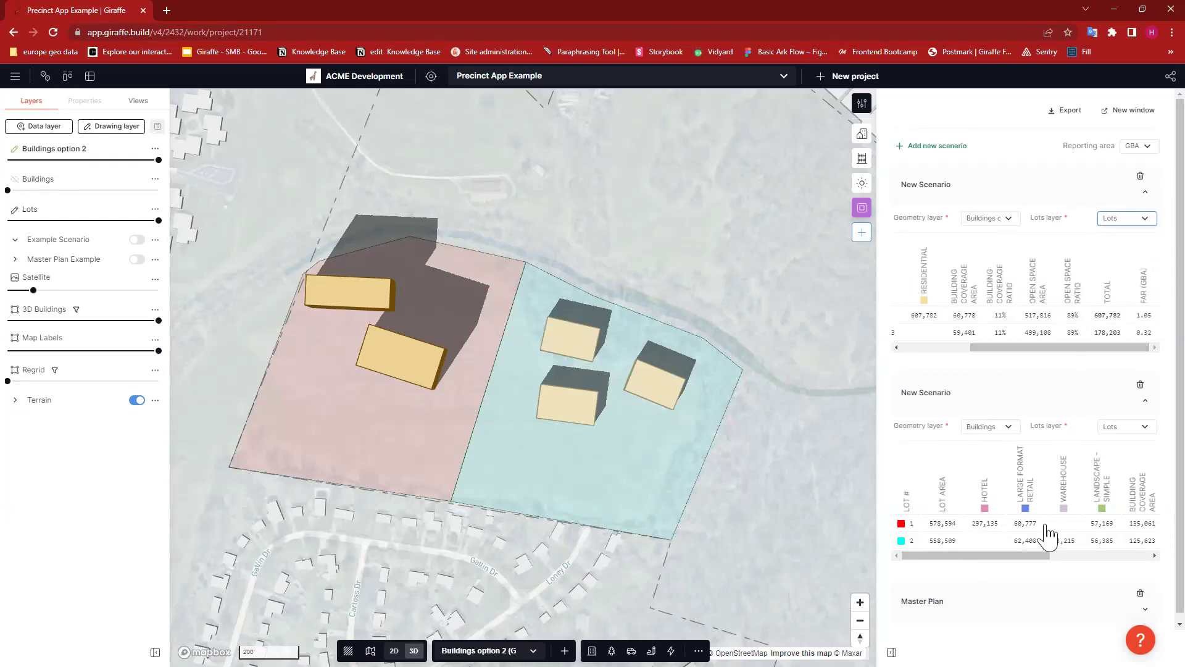
click(1146, 554)
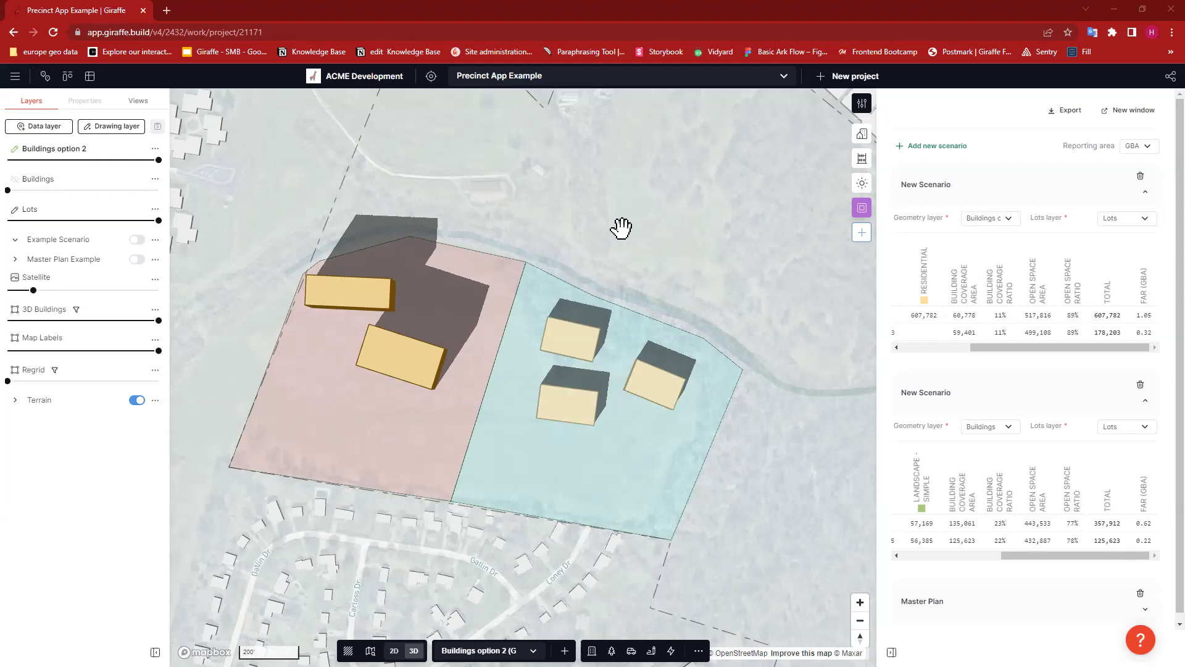
drag(1084, 352, 1134, 354)
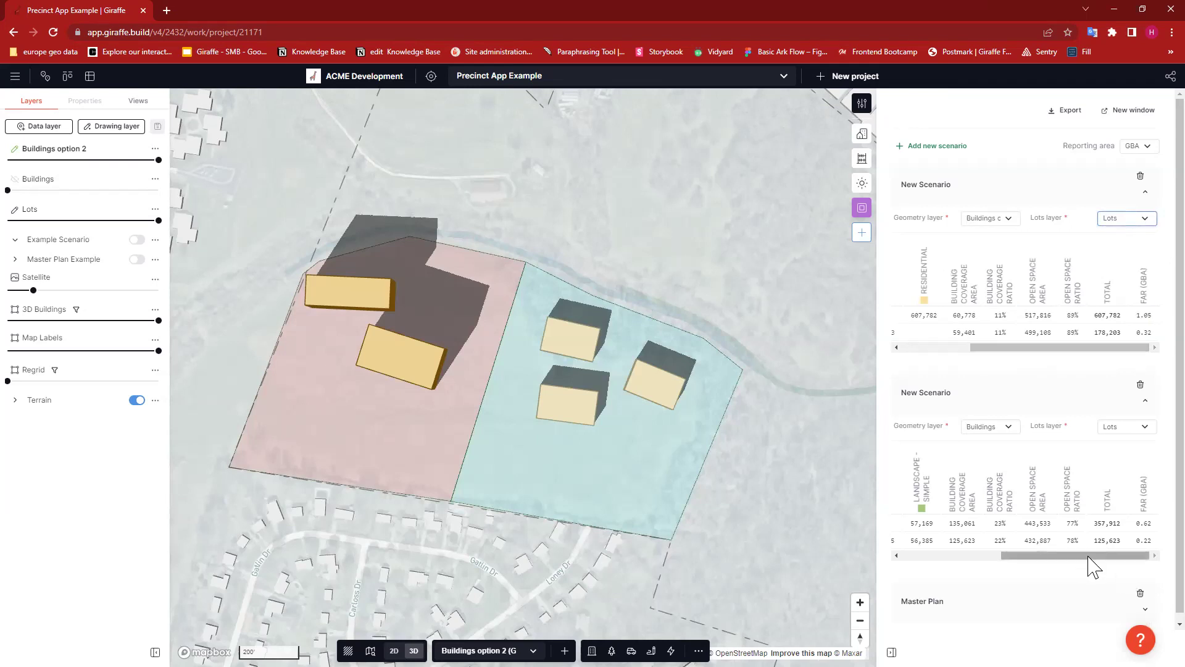
drag(1107, 349, 992, 346)
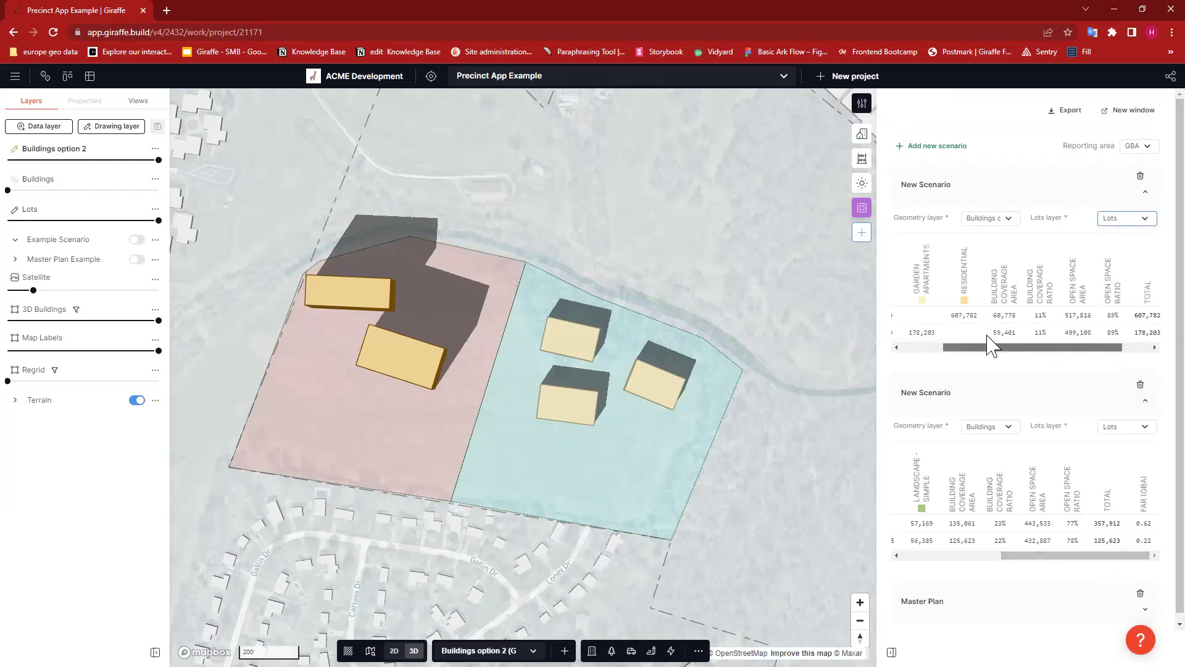
drag(1114, 343, 1146, 344)
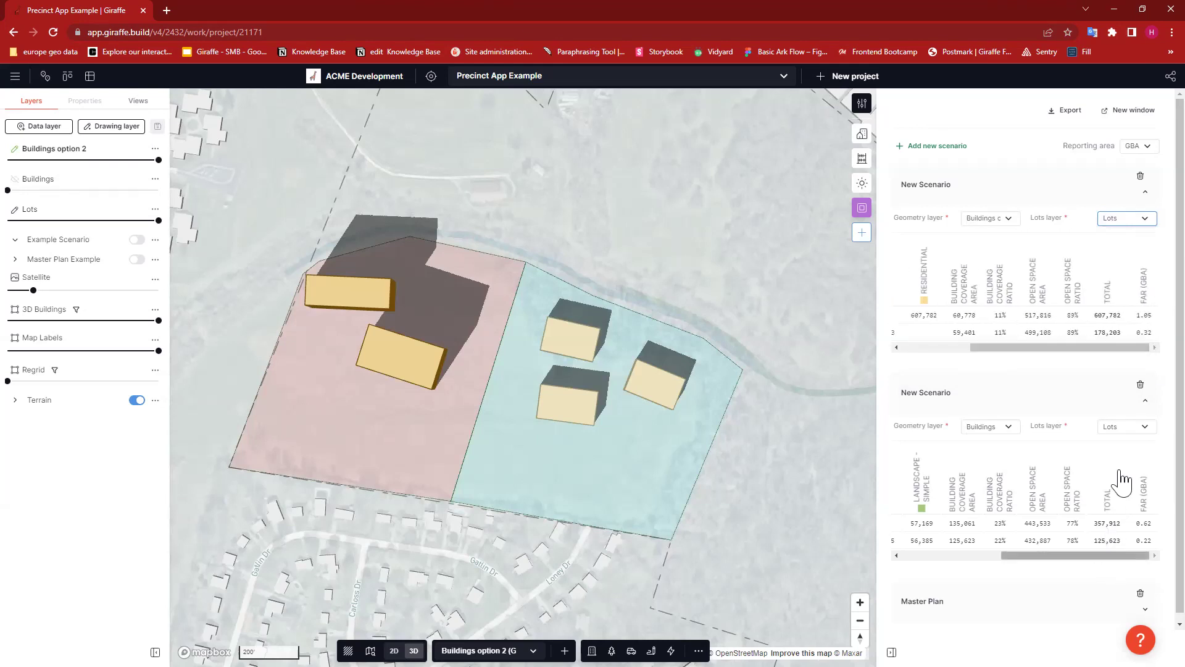
Set the reporting area to NRA and review the per-lot usage areas in both scenario tables
click(1147, 147)
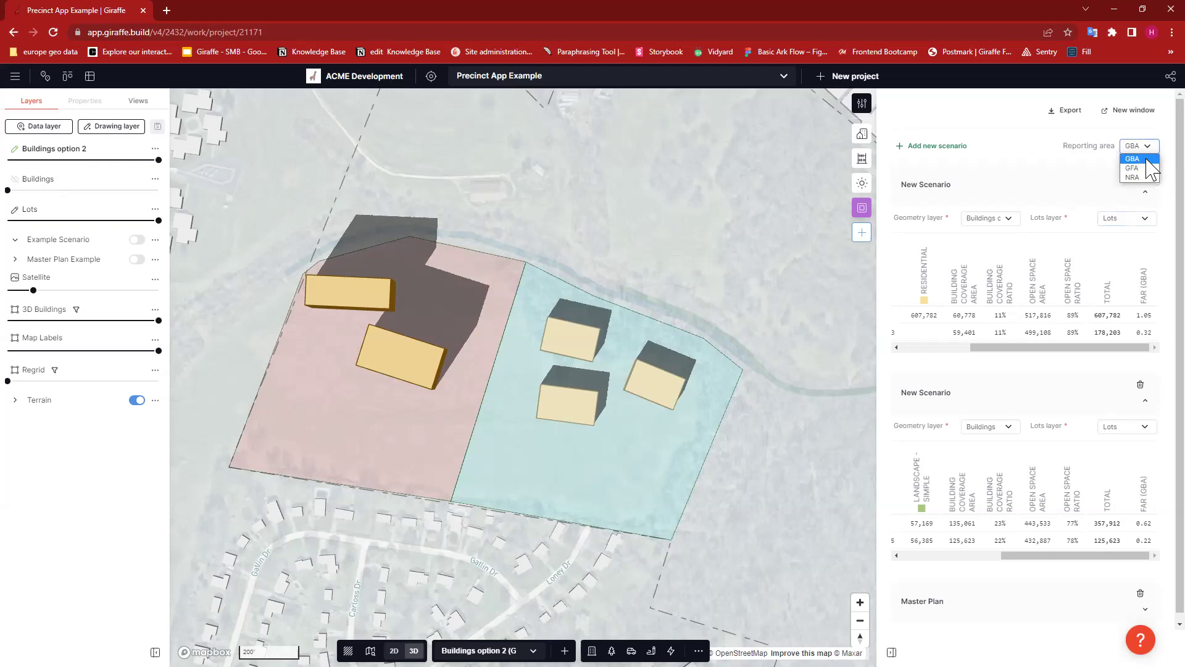
click(1143, 178)
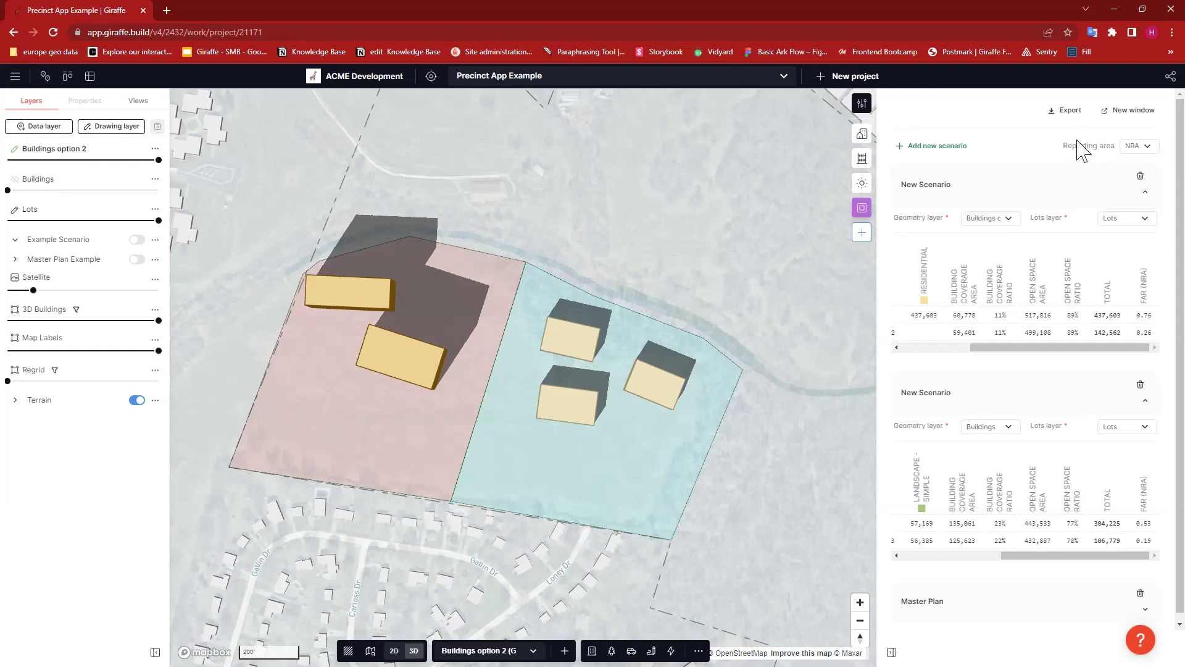
drag(1062, 147, 1114, 150)
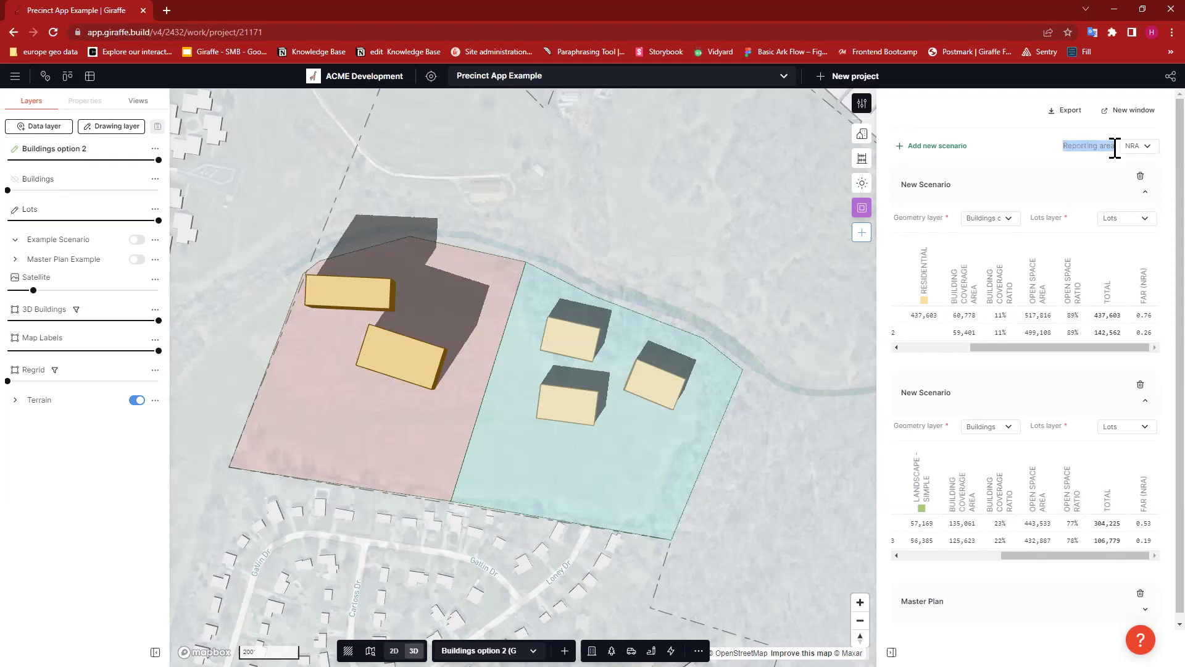
click(1105, 148)
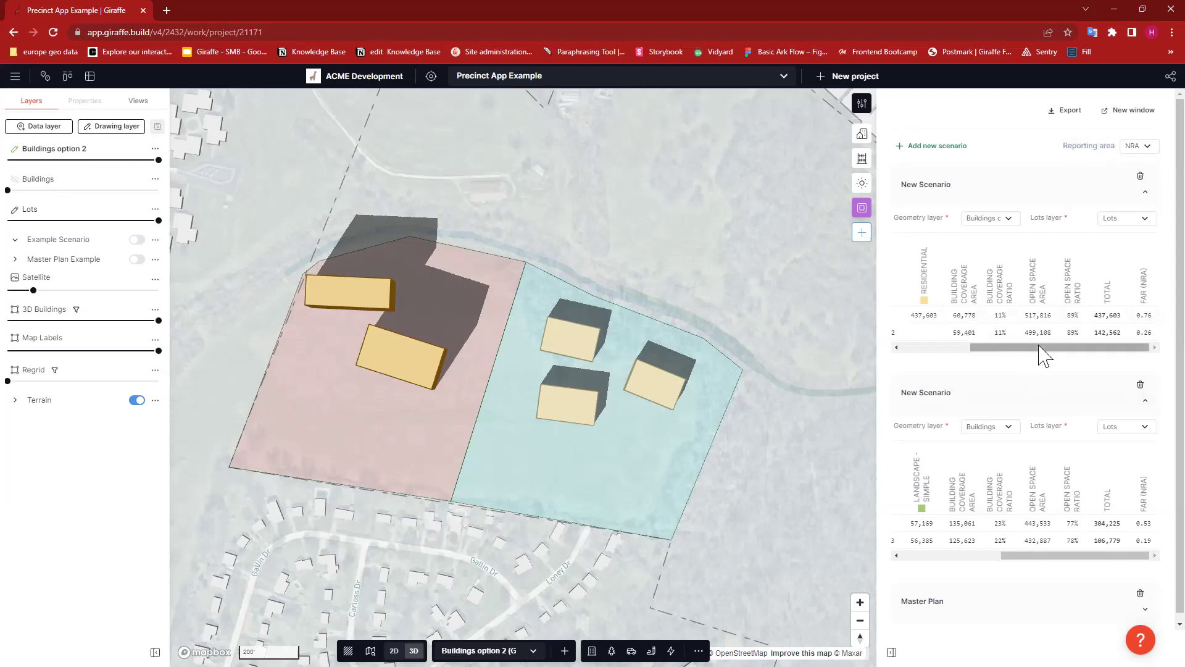
drag(1038, 347, 924, 344)
drag(1076, 555, 917, 555)
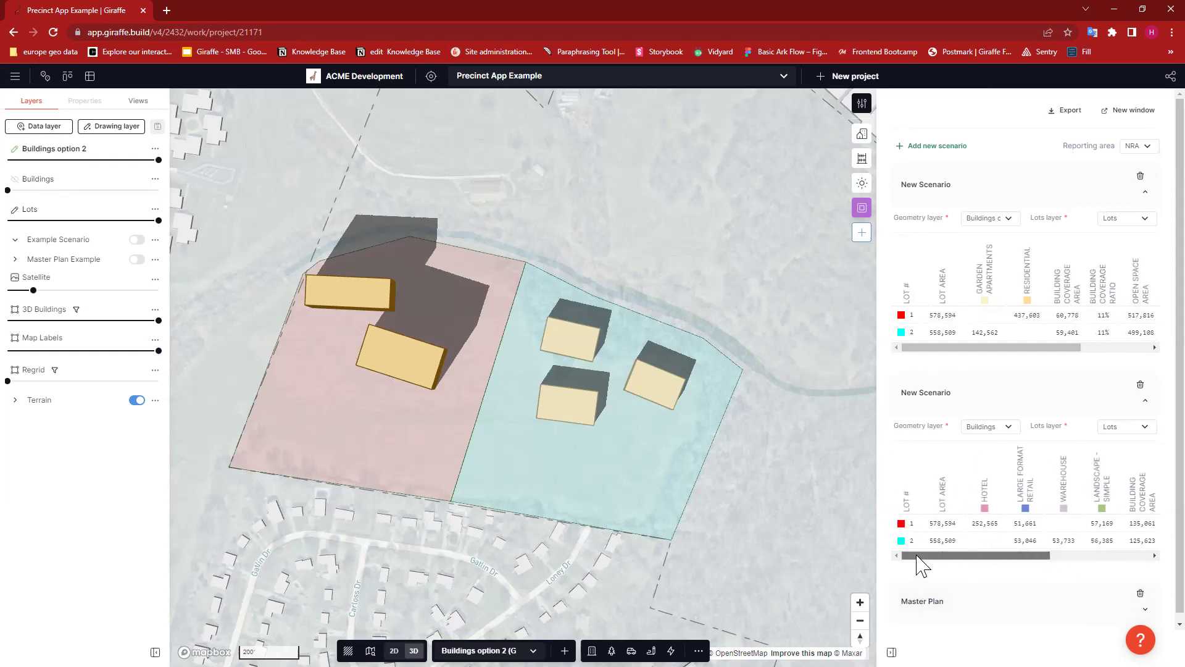